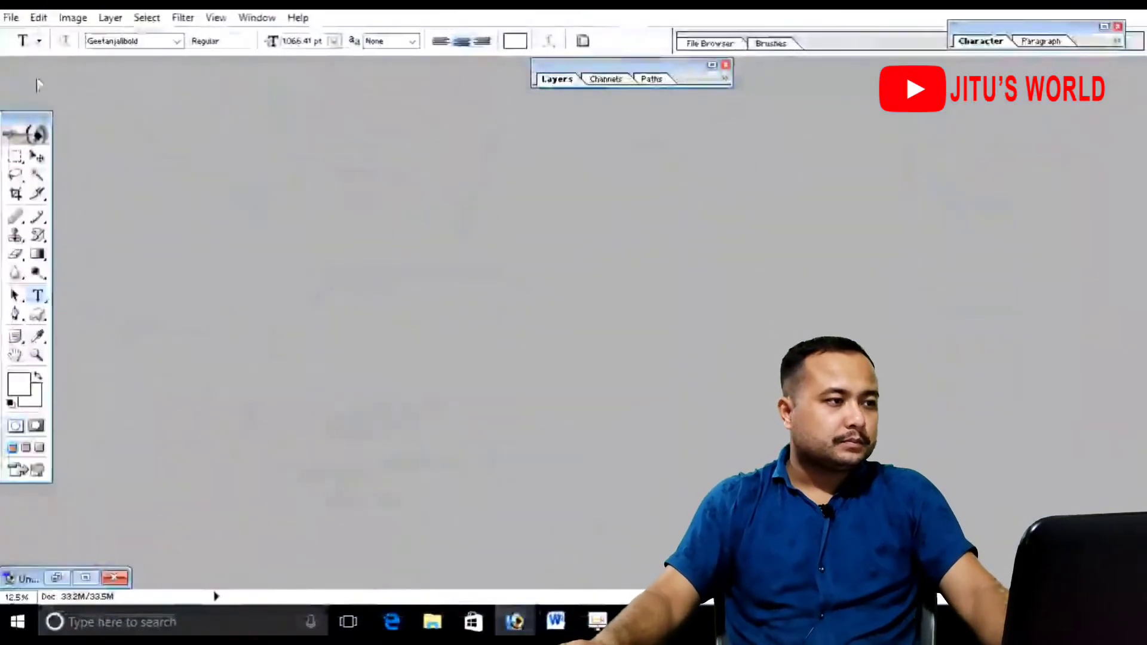
Start a new document with the Custom preset size, and switch its width and height units to inches
{"action": "left_click", "coordinate": [11, 17]}
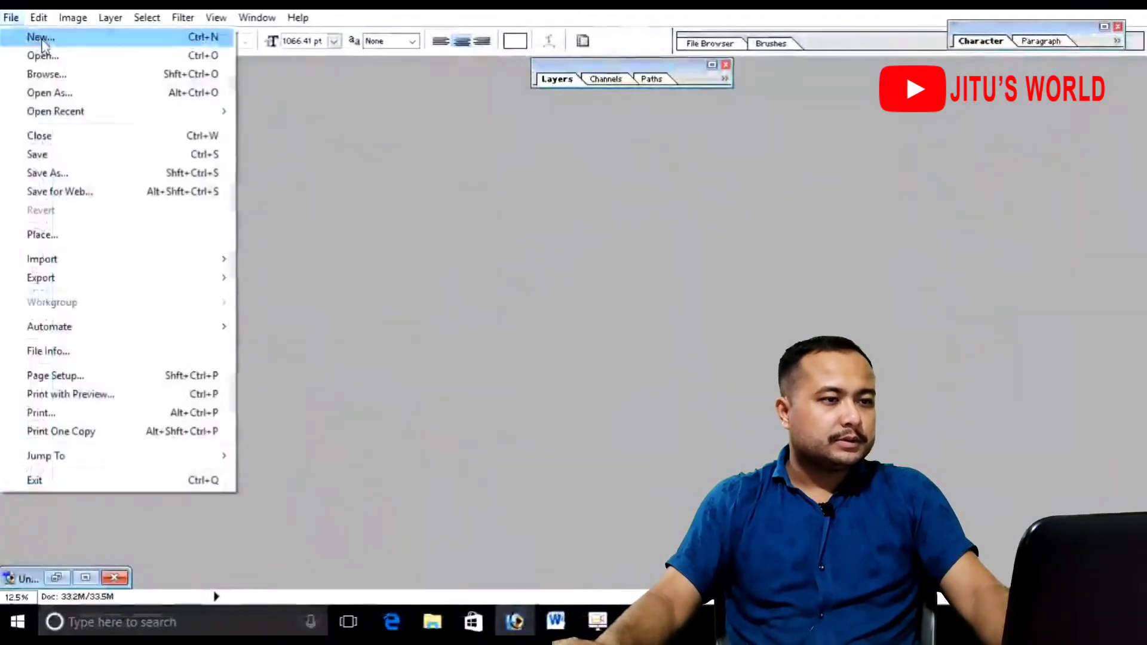
{"action": "left_click", "coordinate": [40, 38]}
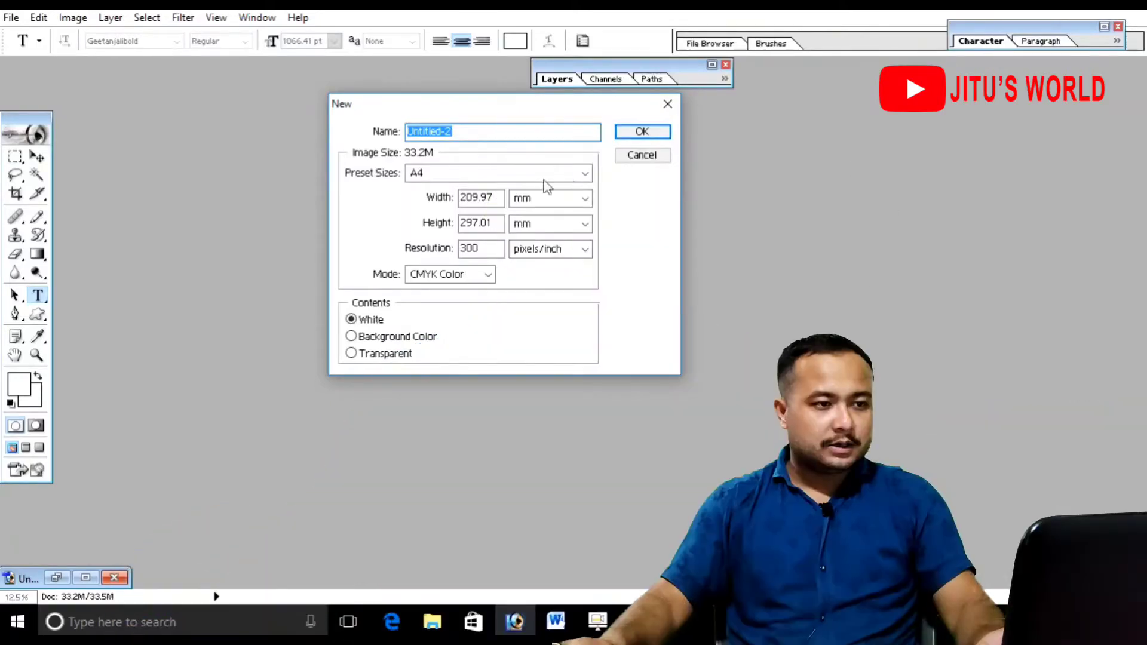
{"action": "left_click", "coordinate": [584, 174]}
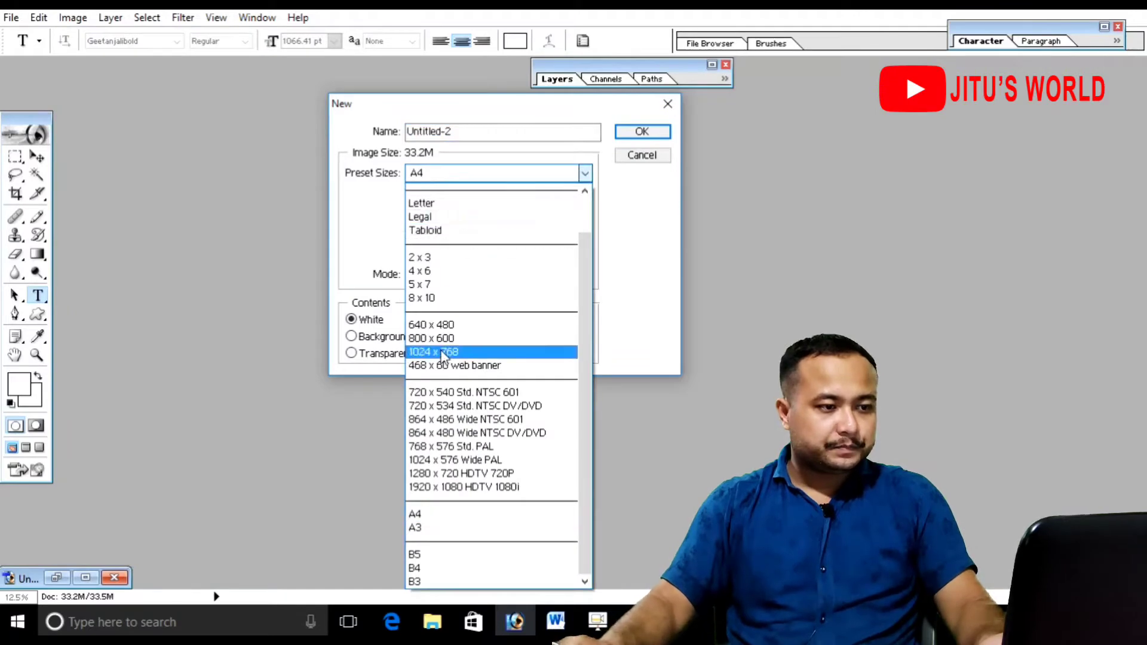
{"action": "scroll", "coordinate": [454, 394], "scroll_direction": "up", "scroll_amount": 1}
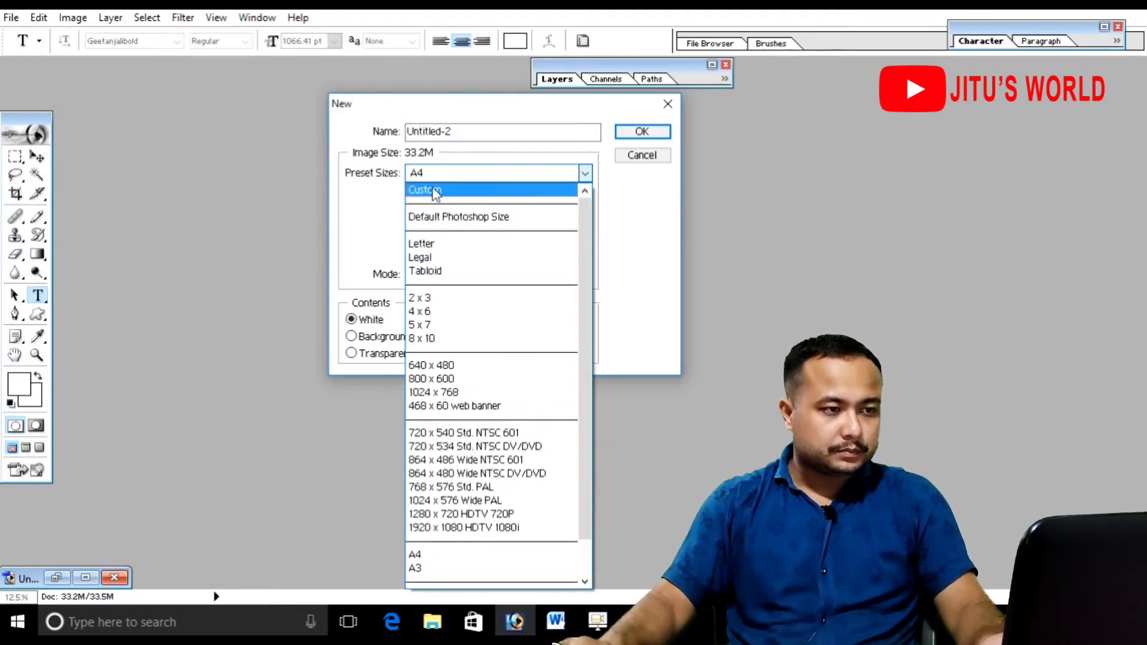
{"action": "left_click", "coordinate": [435, 191]}
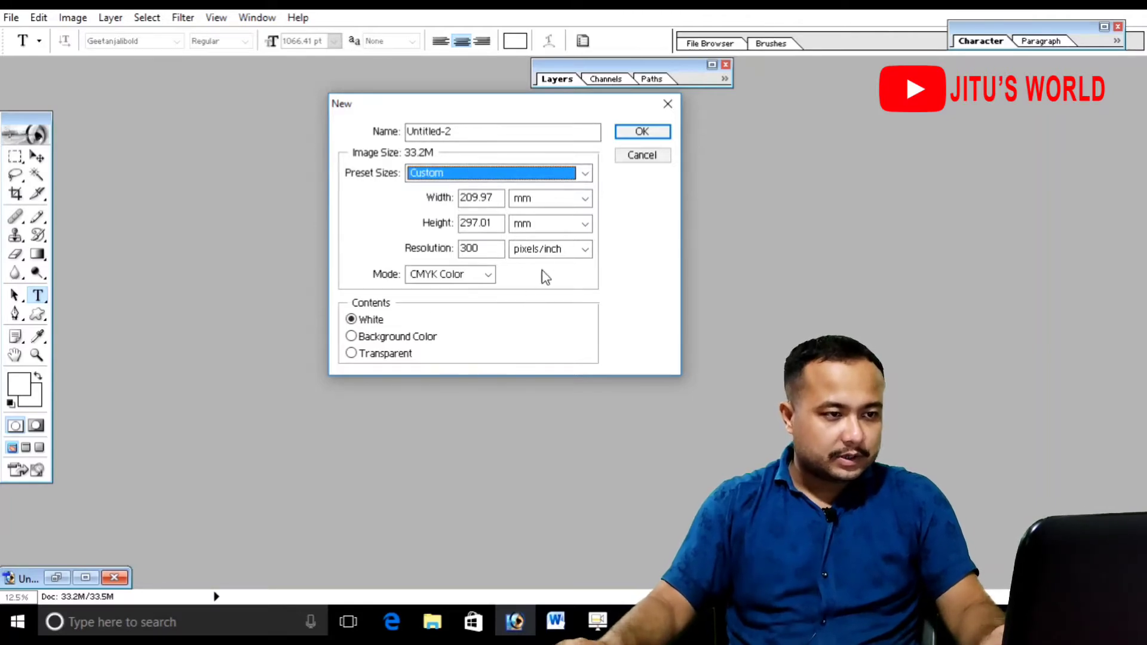
{"action": "left_click", "coordinate": [542, 198]}
{"action": "left_click", "coordinate": [528, 229]}
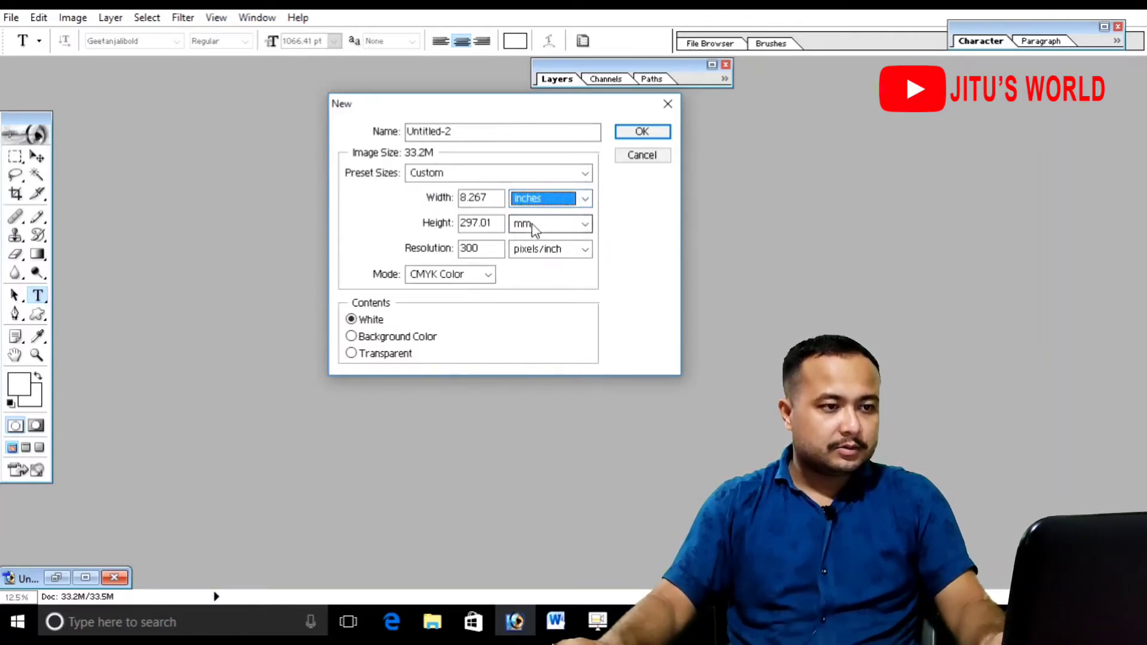
{"action": "left_click", "coordinate": [533, 229]}
{"action": "left_click", "coordinate": [530, 252]}
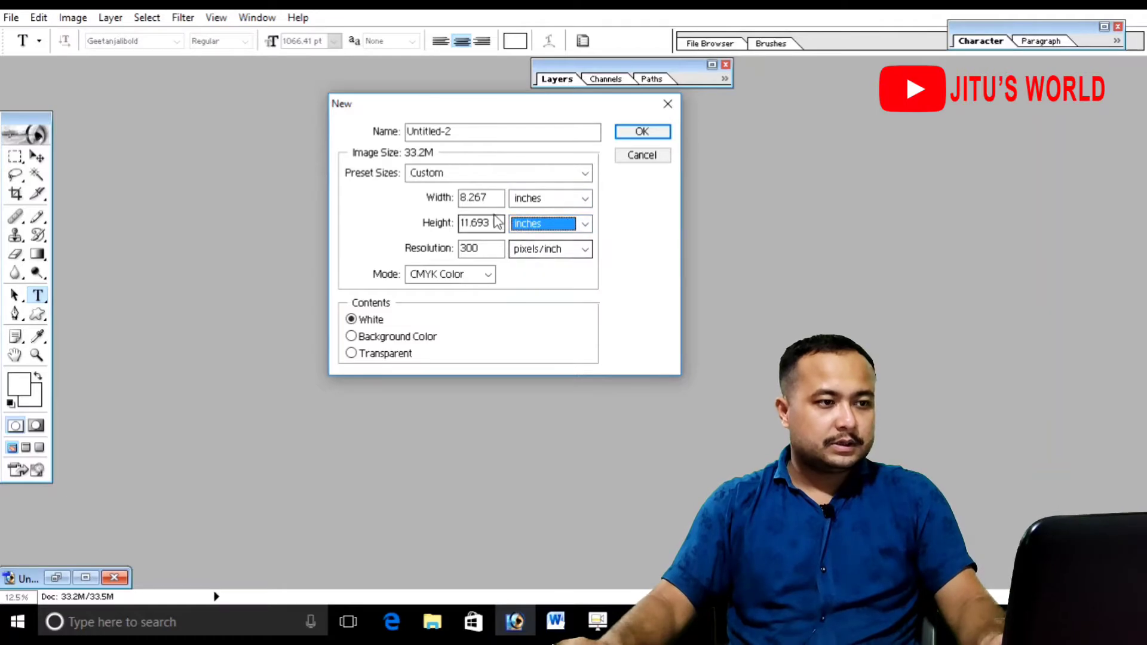
Set the new document's width to 96 inches, height to 36 inches and resolution to 72 pixels/inch
{"action": "left_click_drag", "start_coordinate": [494, 199], "coordinate": [443, 200]}
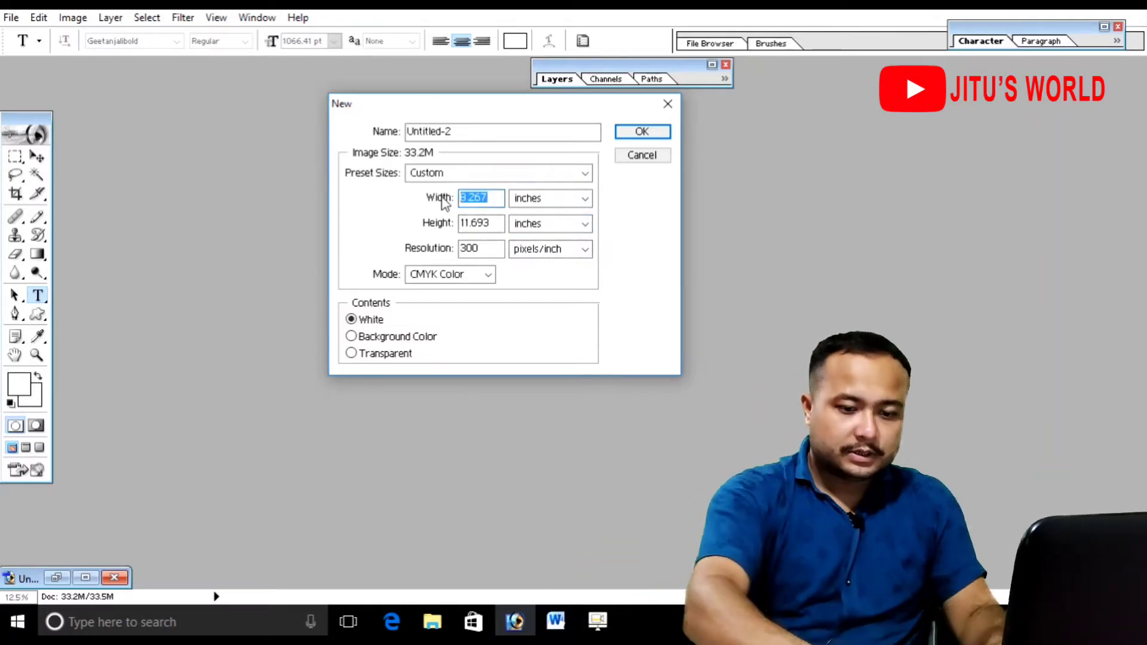
{"action": "type", "text": "96"}
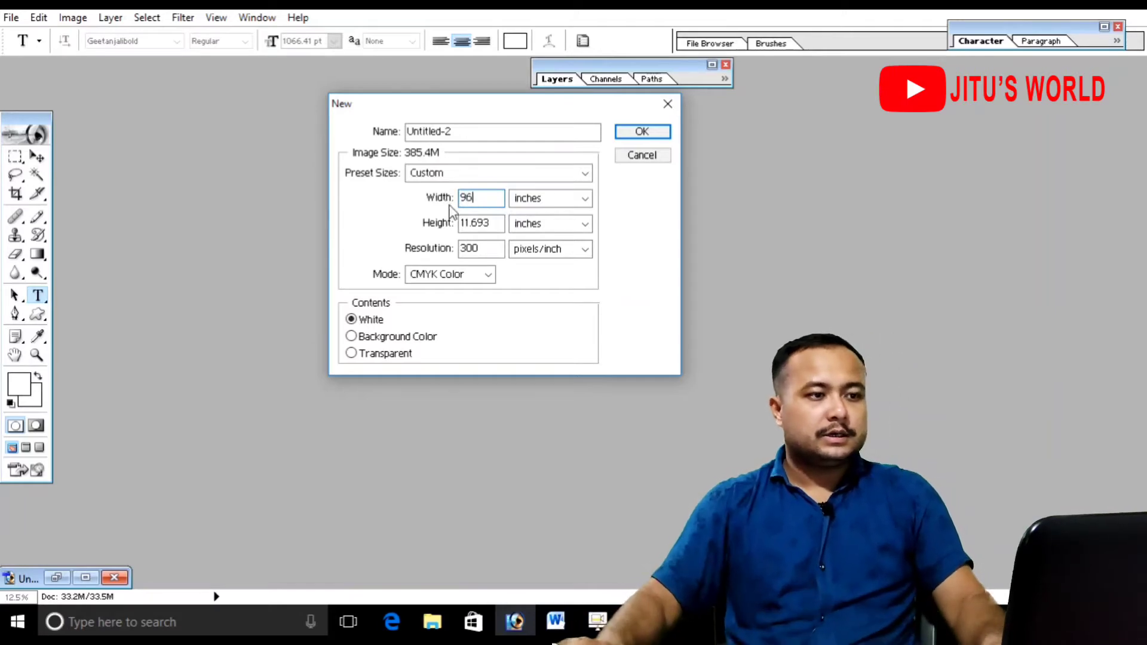
{"action": "left_click_drag", "start_coordinate": [496, 225], "coordinate": [456, 227]}
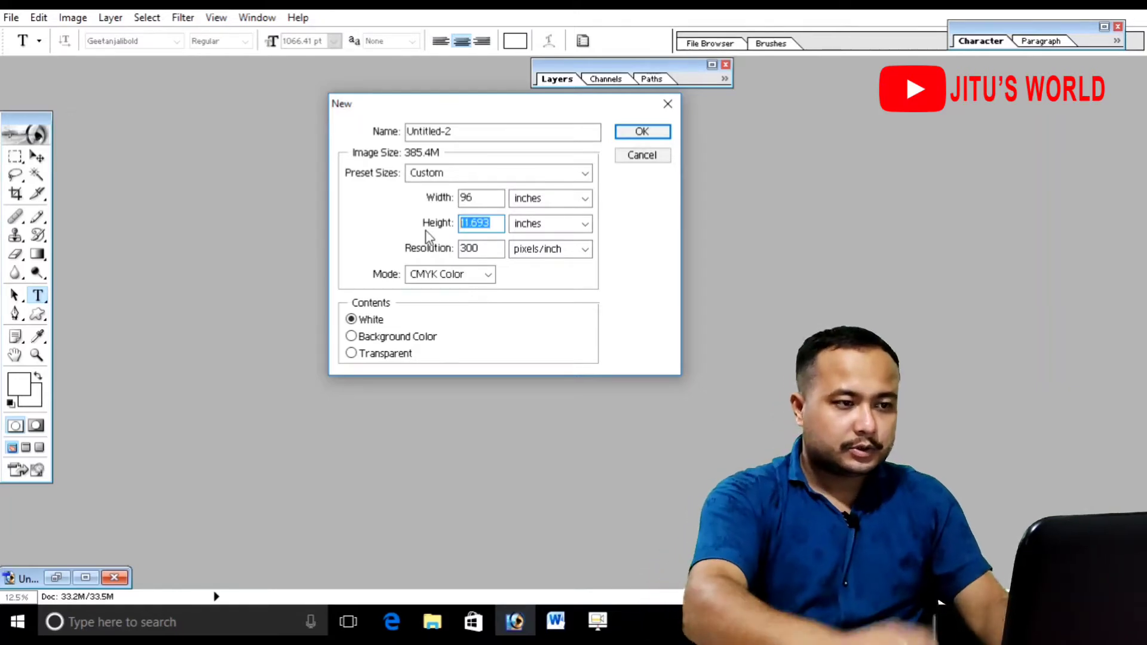
{"action": "type", "text": "36"}
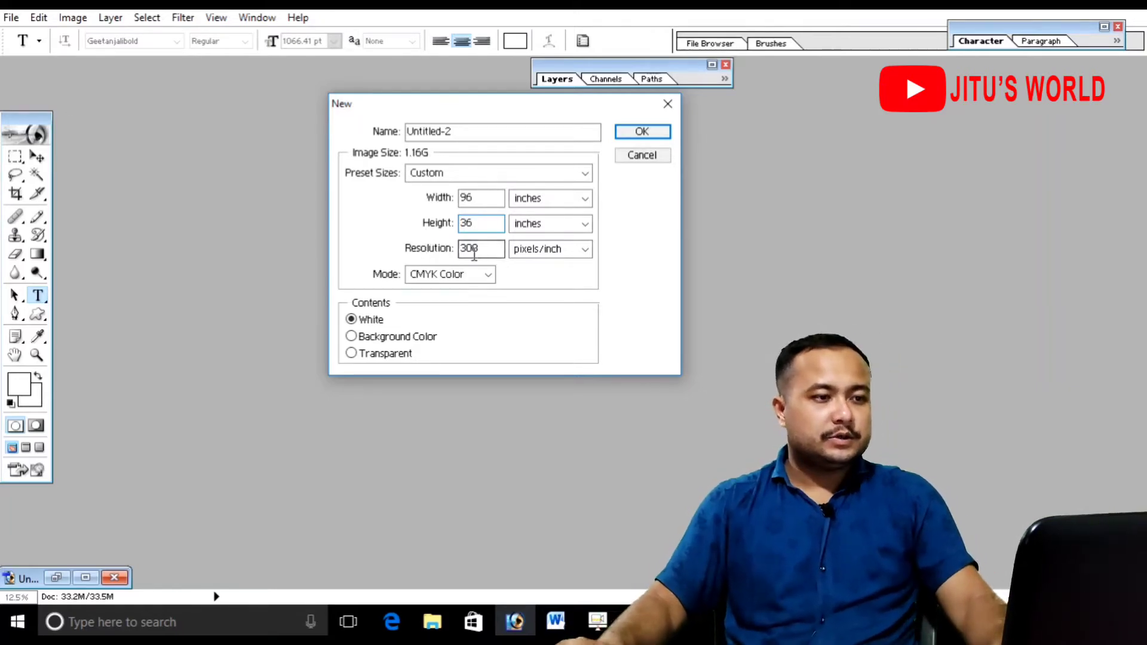
{"action": "key", "text": "Tab"}
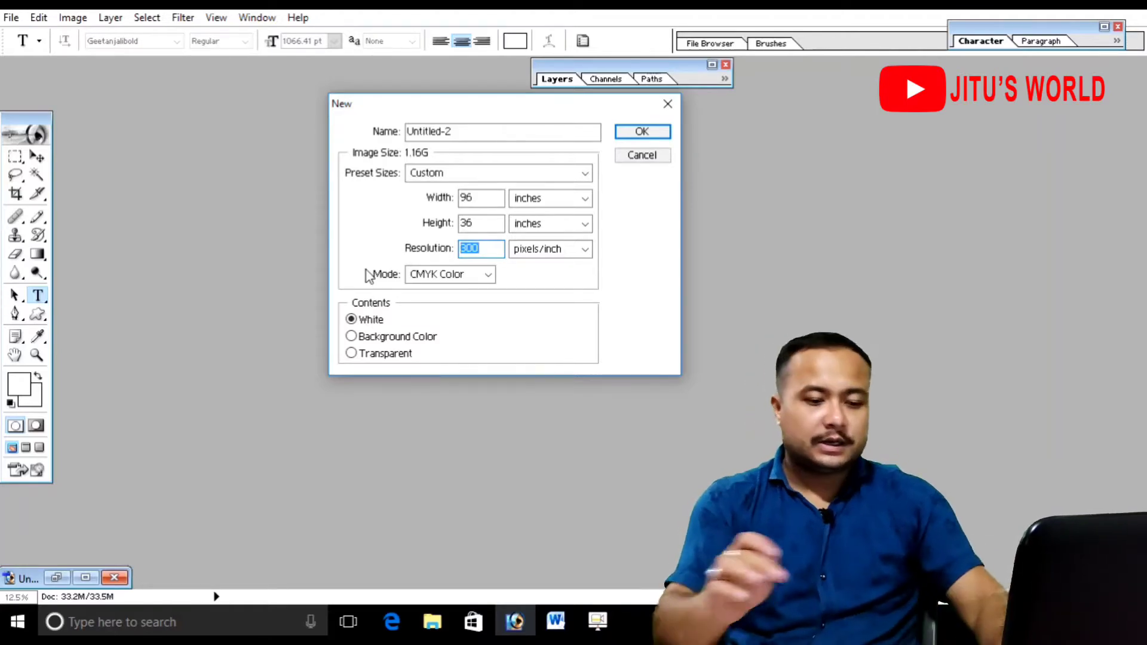
{"action": "type", "text": "72"}
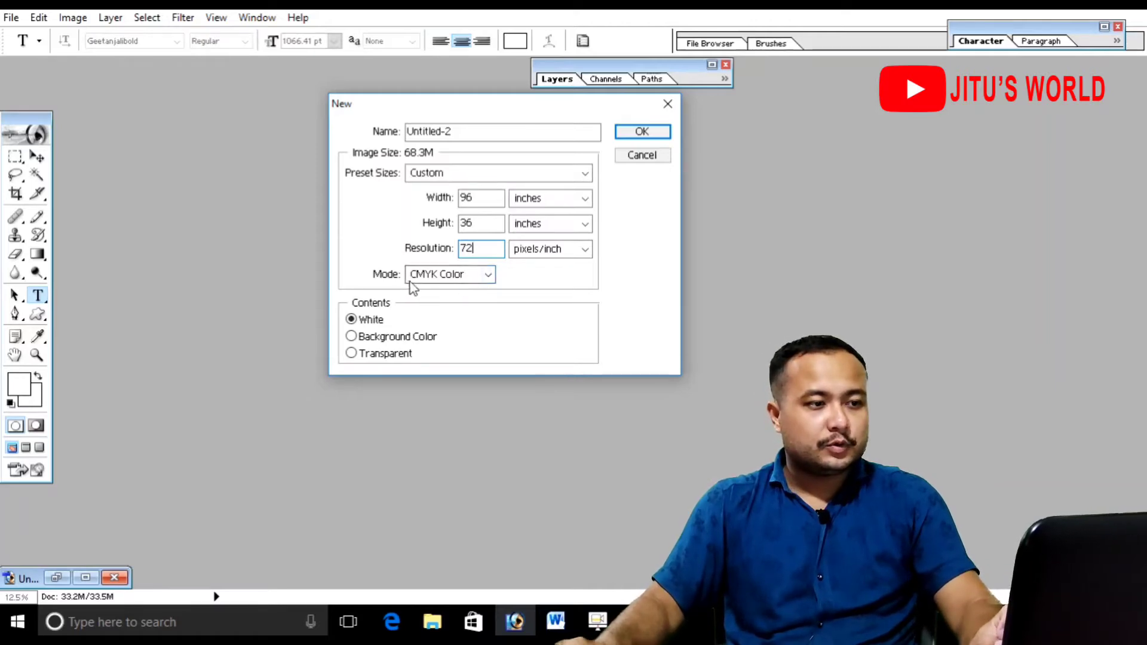
Create the document in CMYK Color mode with white contents and maximize its window
{"action": "left_click", "coordinate": [481, 278]}
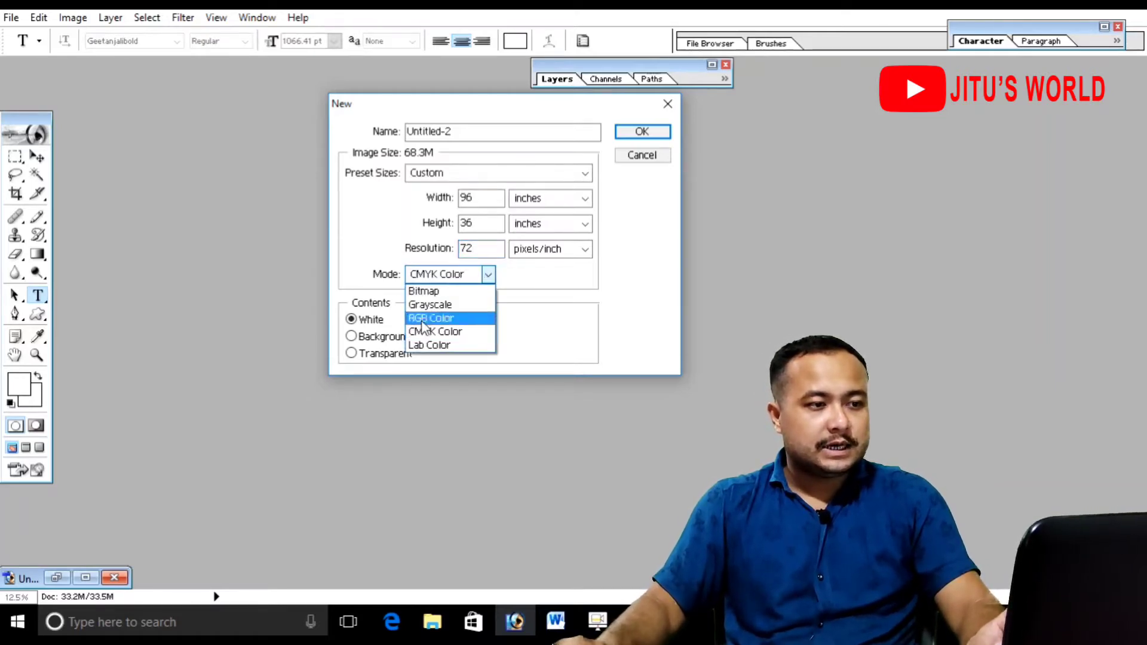
{"action": "left_click", "coordinate": [452, 339]}
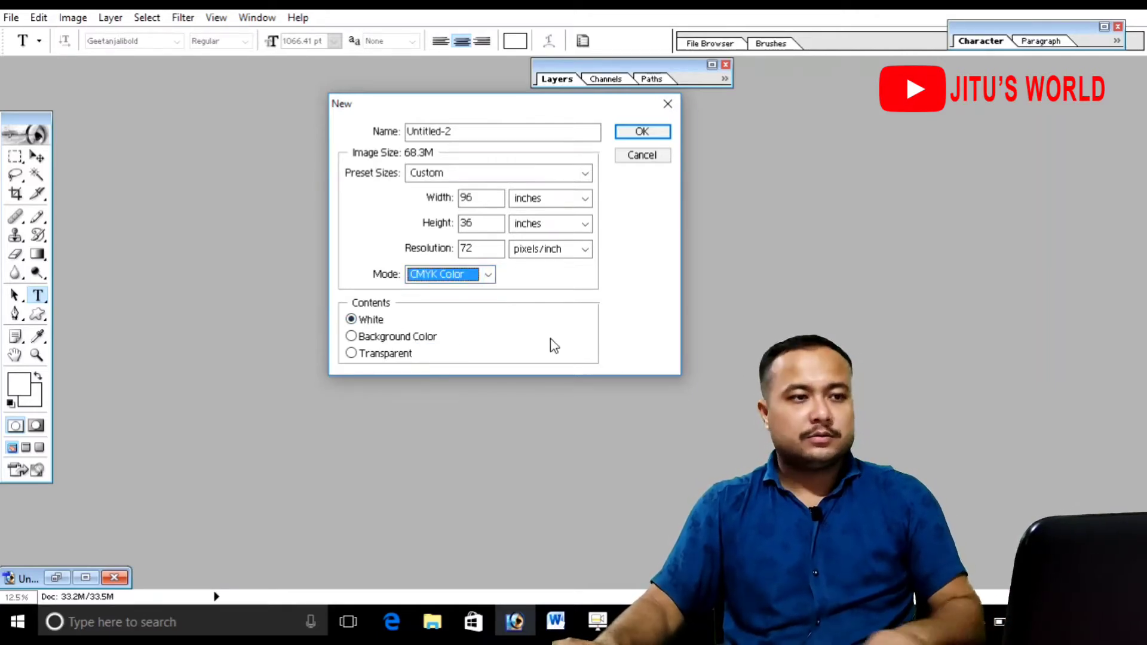
{"action": "left_click", "coordinate": [642, 132]}
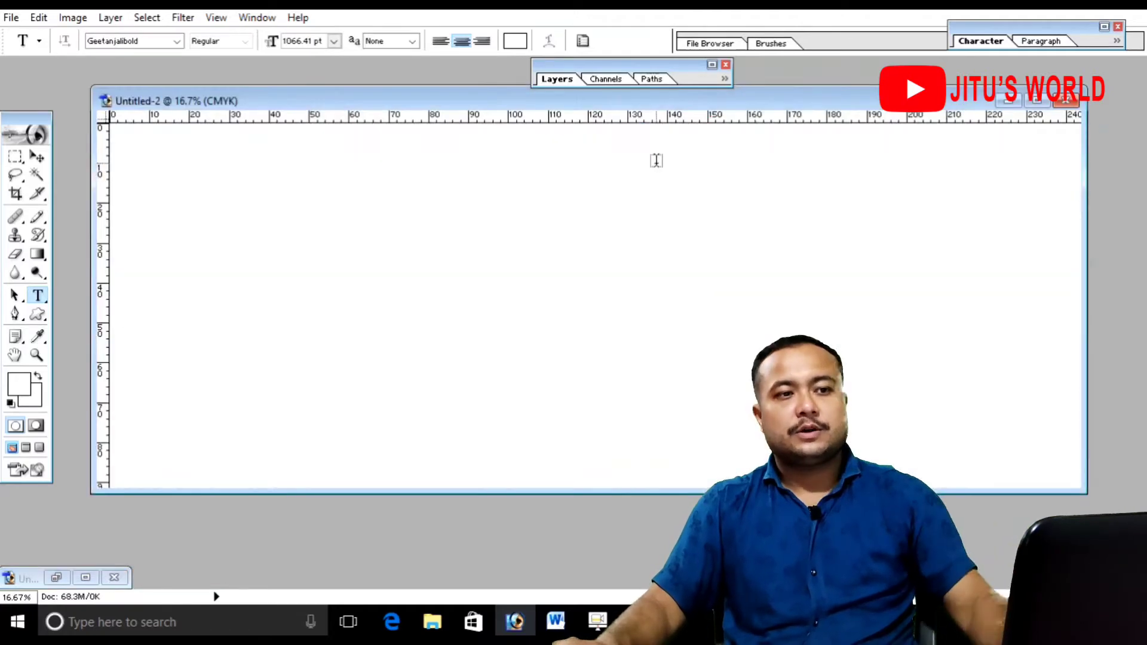
{"action": "double_click", "coordinate": [840, 97]}
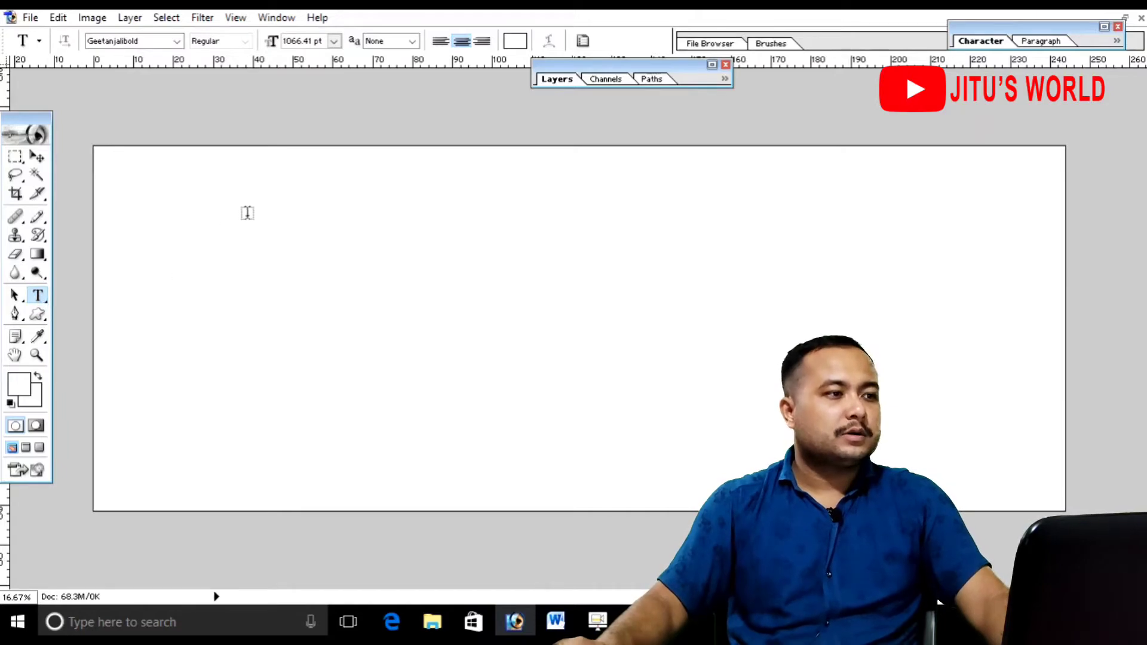
Add the text "ৰা" in red (FF0000) and move it fully onto the upper part of the canvas
{"action": "left_click", "coordinate": [291, 201]}
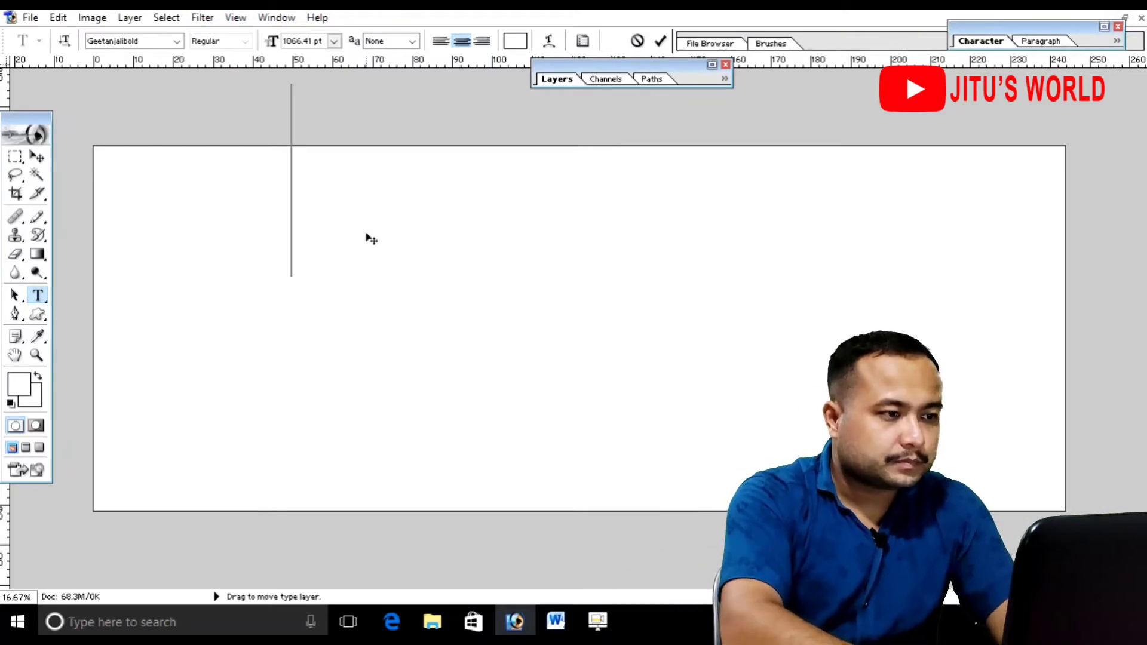
{"action": "key", "text": "ctrl+a"}
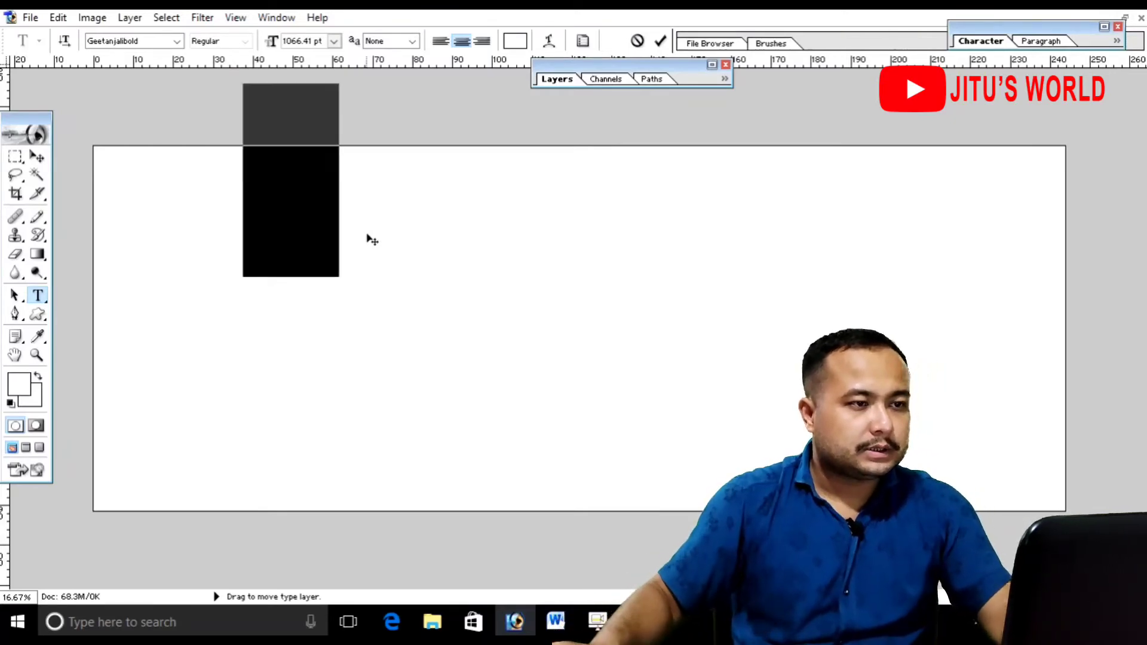
{"action": "left_click", "coordinate": [515, 41]}
{"action": "left_click", "coordinate": [654, 258]}
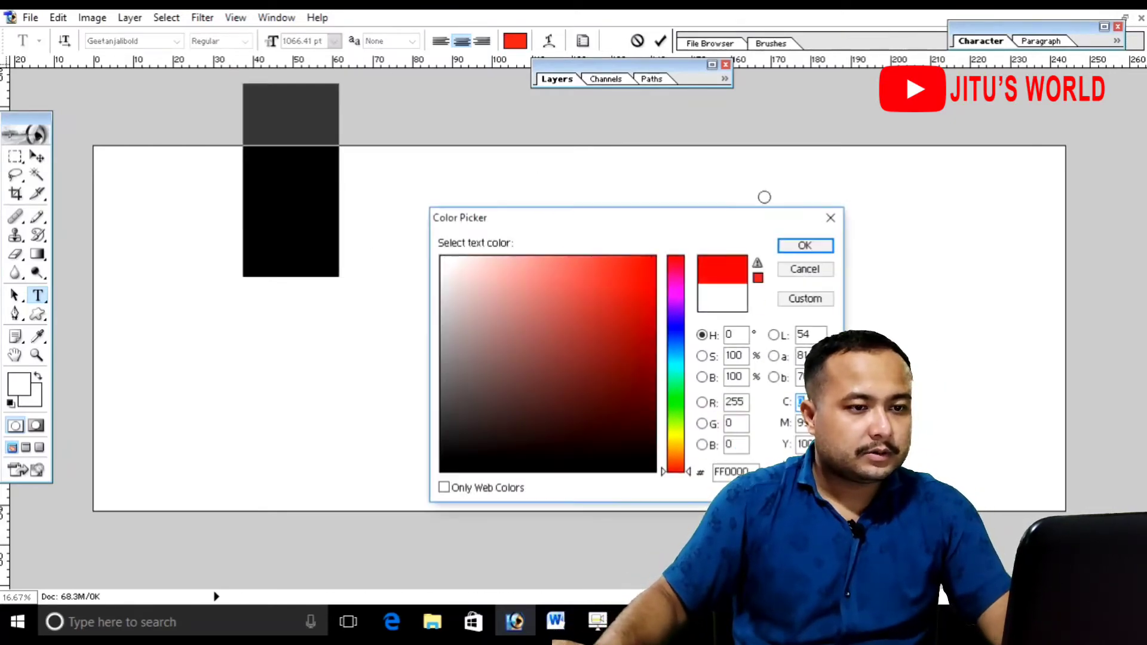
{"action": "left_click", "coordinate": [805, 246]}
{"action": "left_click", "coordinate": [37, 156]}
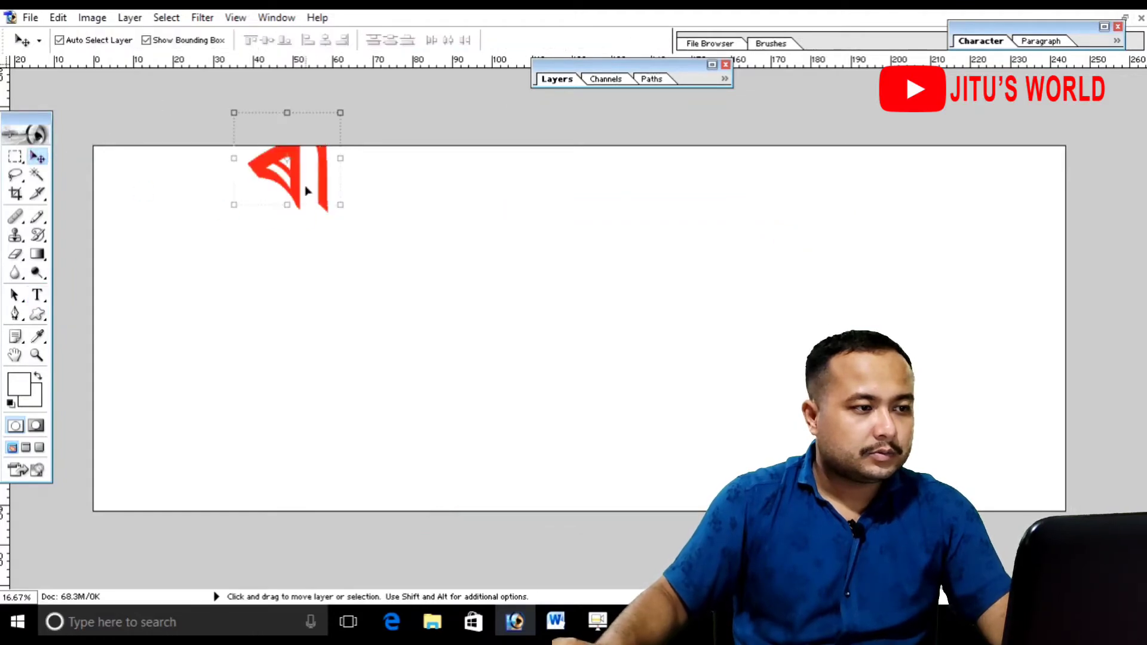
{"action": "left_click_drag", "start_coordinate": [298, 184], "coordinate": [345, 259]}
Complete the red text so that it reads "ৰাজগড় জুৱেলাৰ্চ"
{"action": "left_click", "coordinate": [37, 295]}
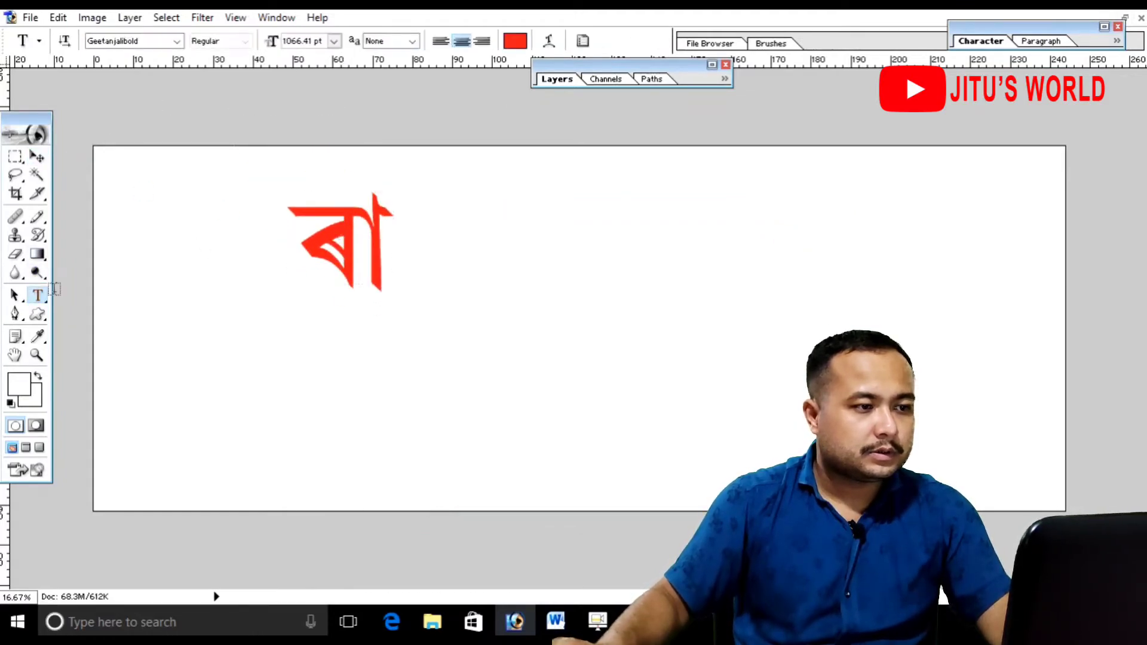
{"action": "left_click", "coordinate": [387, 245]}
{"action": "type", "text": "জ"}
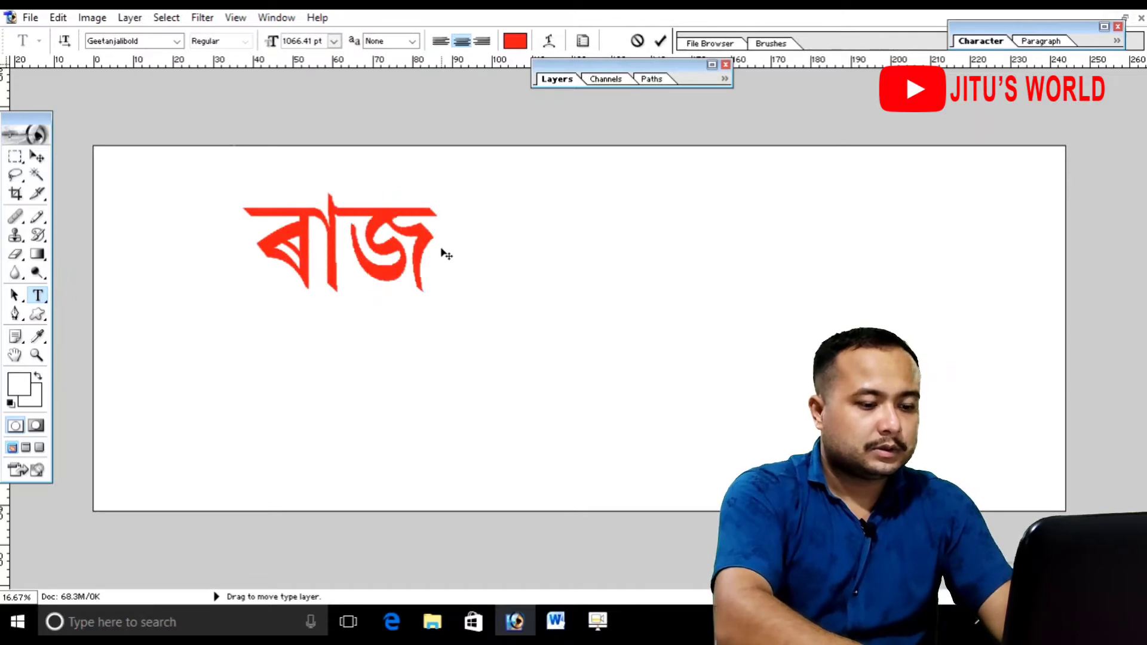
{"action": "type", "text": "গড় জু"}
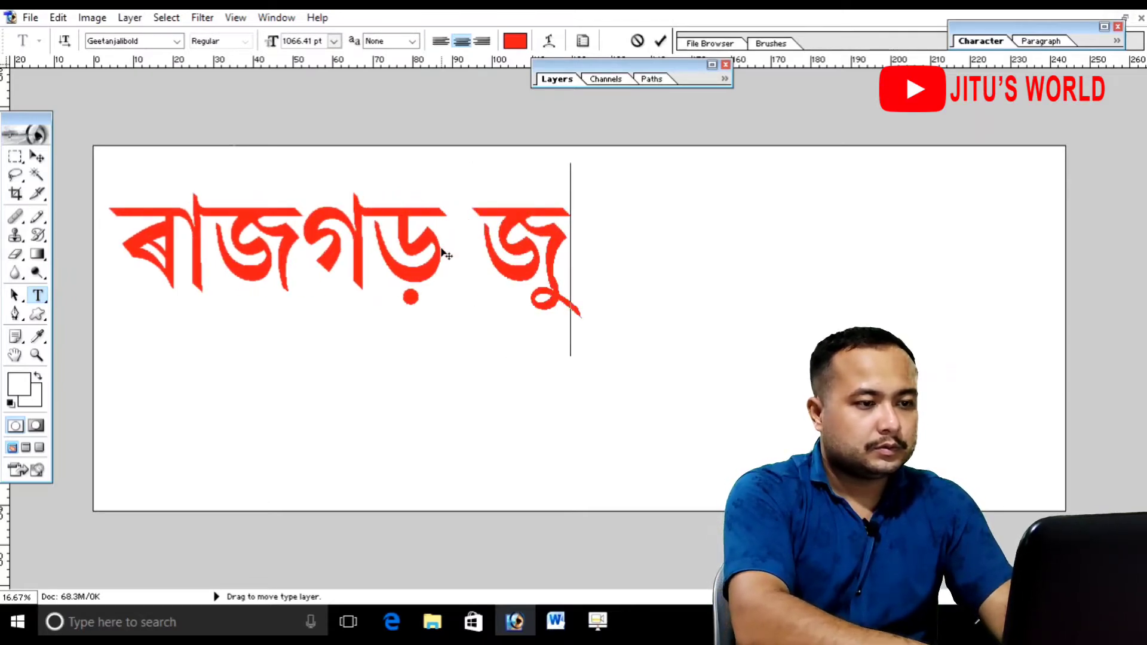
{"action": "type", "text": "ৰেলা"}
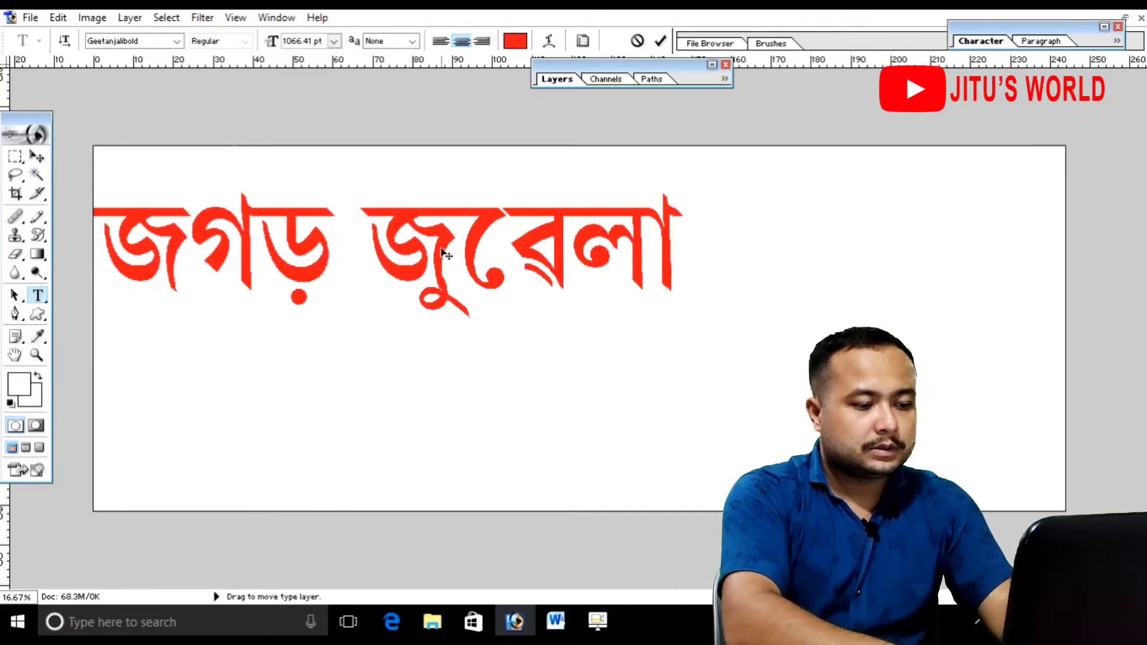
{"action": "type", "text": "র্চ"}
Reduce the font size of the whole heading to 1048.41 pt
{"action": "key", "text": "ctrl+a"}
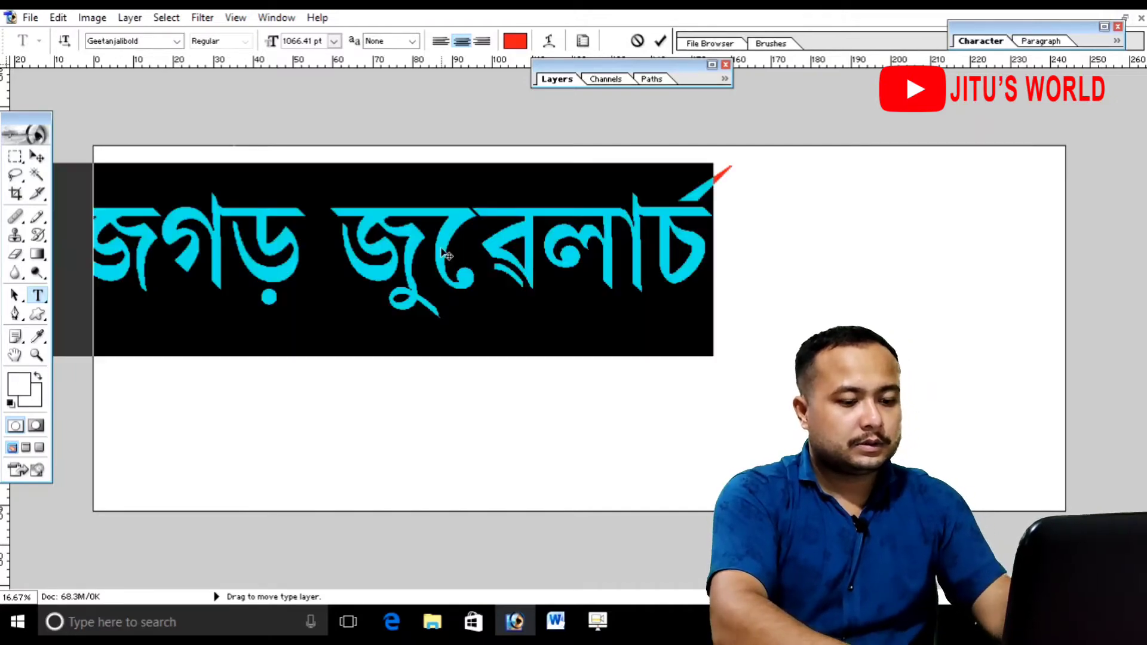
{"action": "key", "text": "ctrl+shift+comma"}
{"action": "key", "text": "ctrl+shift+comma"}
{"action": "key", "text": "ctrl+shift+comma"}
{"action": "key", "text": "ctrl+shift+comma"}
{"action": "key", "text": "ctrl+shift+comma"}
{"action": "key", "text": "ctrl+shift+comma"}
{"action": "key", "text": "ctrl+shift+comma"}
{"action": "key", "text": "ctrl+shift+comma"}
{"action": "key", "text": "ctrl+shift+comma"}
{"action": "key", "text": "ctrl+shift+comma"}
{"action": "key", "text": "ctrl+shift+comma"}
{"action": "key", "text": "ctrl+shift+comma"}
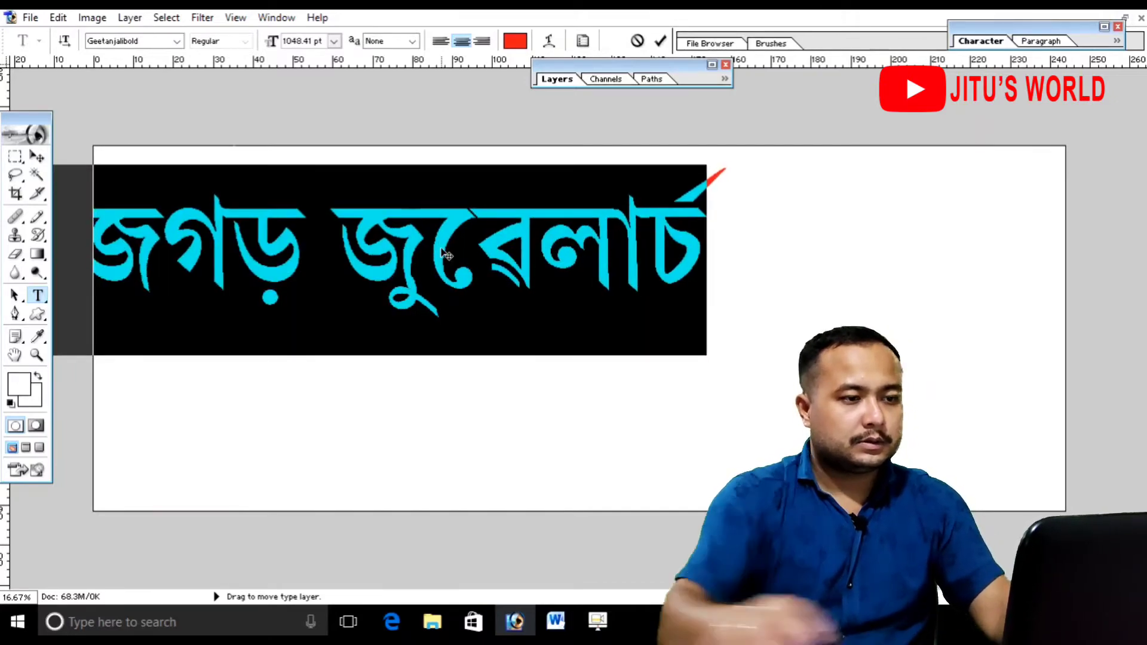
Move the heading fully onto the canvas and scale it down to roughly half the canvas width
{"action": "left_click", "coordinate": [37, 156]}
{"action": "left_click_drag", "start_coordinate": [536, 235], "coordinate": [754, 220]}
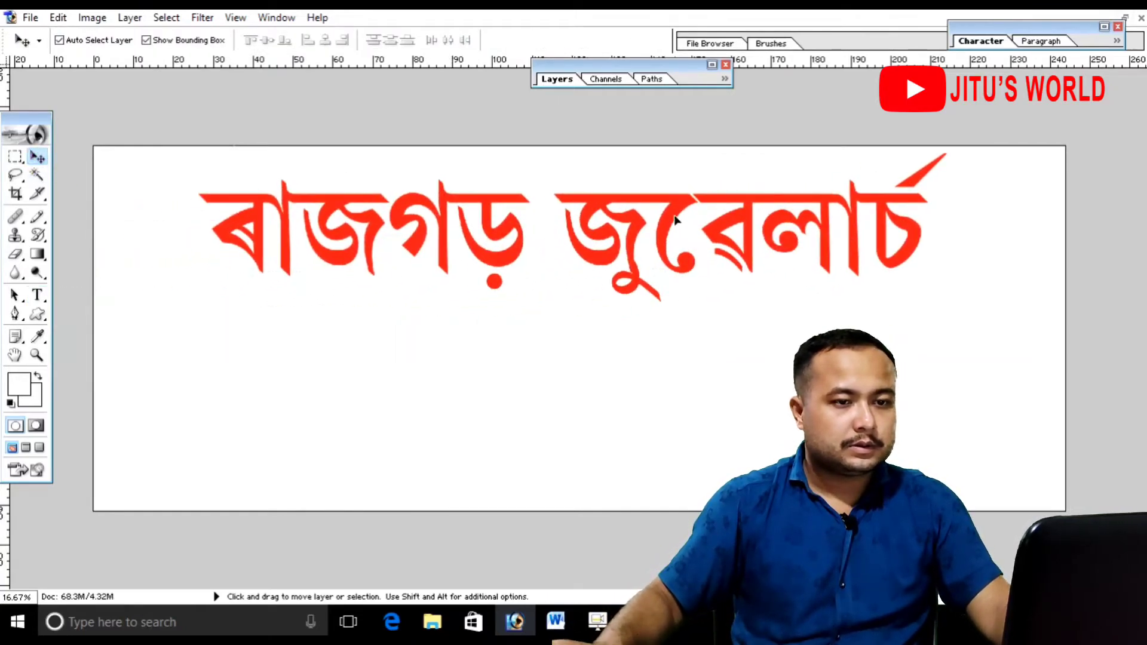
{"action": "left_click_drag", "start_coordinate": [949, 271], "coordinate": [741, 237]}
{"action": "left_click", "coordinate": [653, 36]}
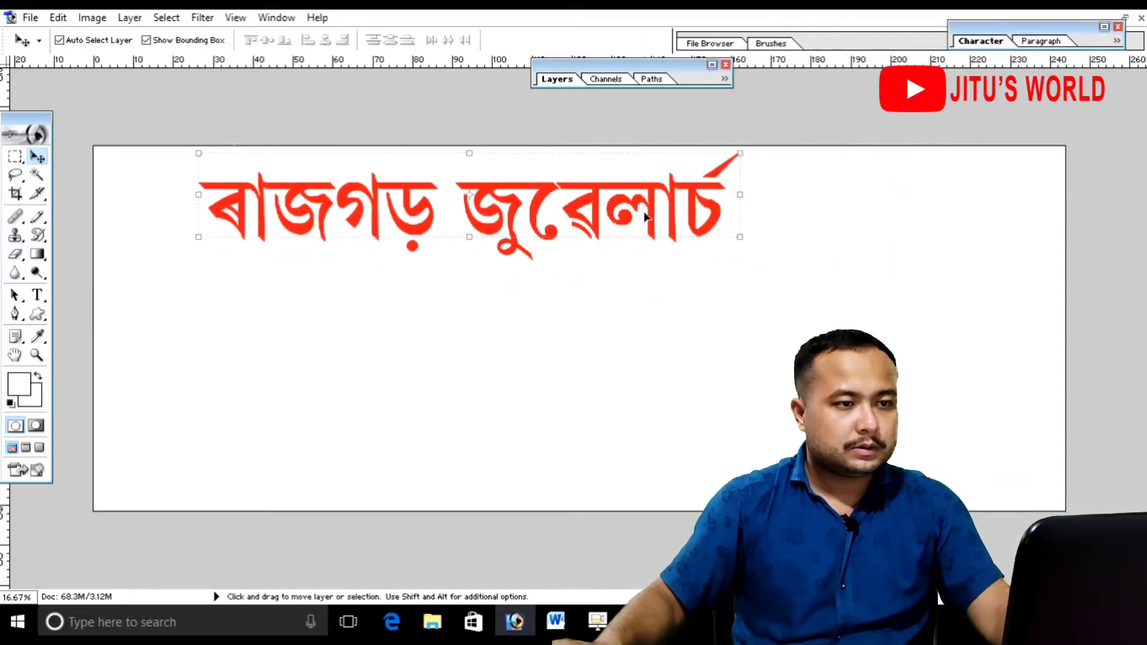
Centre the heading near the canvas's upper edge and place two copies below it, scaled down to about half its size
{"action": "left_click_drag", "start_coordinate": [645, 216], "coordinate": [762, 303]}
{"action": "key", "text": "ctrl+t"}
{"action": "left_click_drag", "start_coordinate": [838, 334], "coordinate": [569, 406]}
{"action": "left_click", "coordinate": [660, 40]}
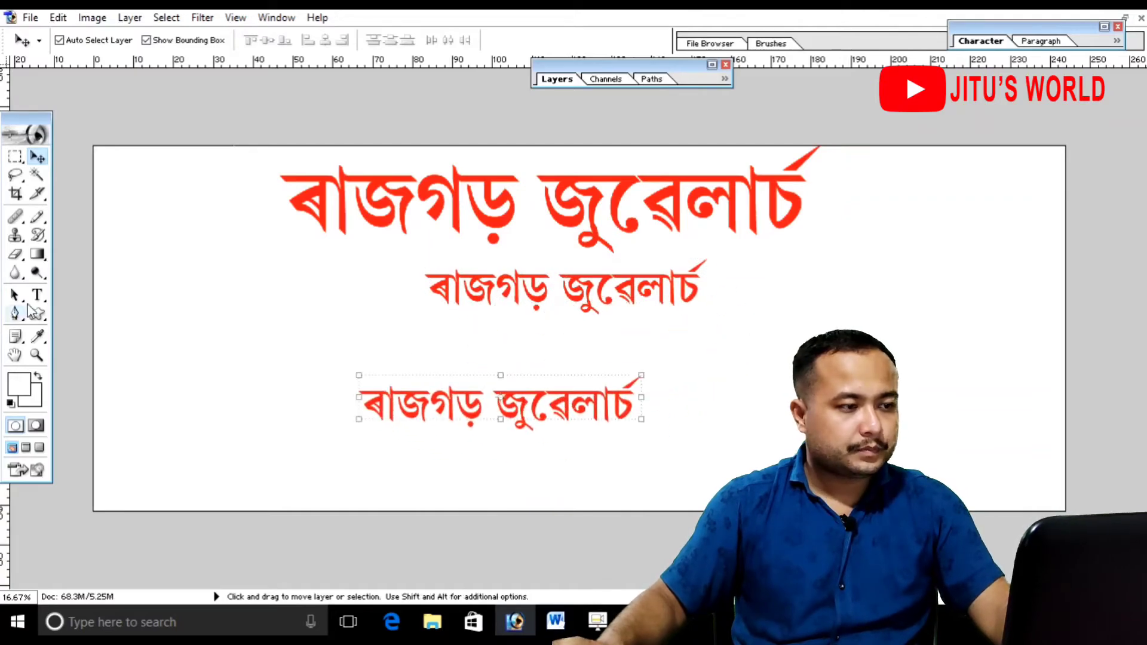
Replace the text of the lowest heading copy with "ইয়াত সকলো ধৰণৰ সোণ-ৰূপৰ গহনা"
{"action": "left_click", "coordinate": [37, 294]}
{"action": "left_click", "coordinate": [487, 406]}
{"action": "key", "text": "ctrl+a"}
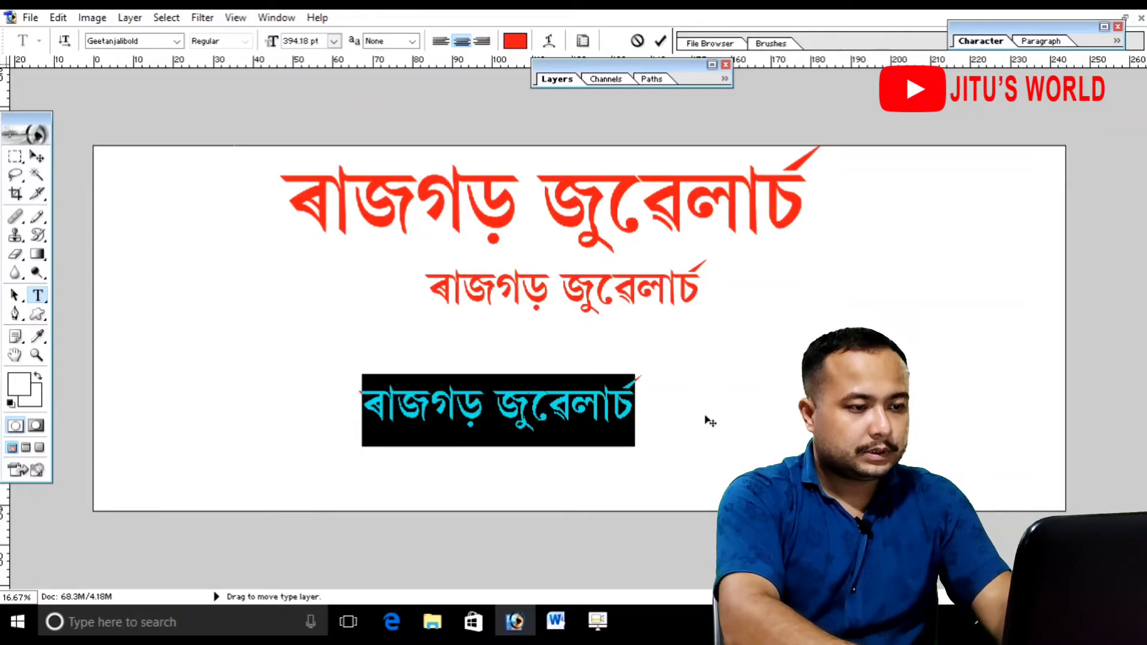
{"action": "type", "text": "ই"}
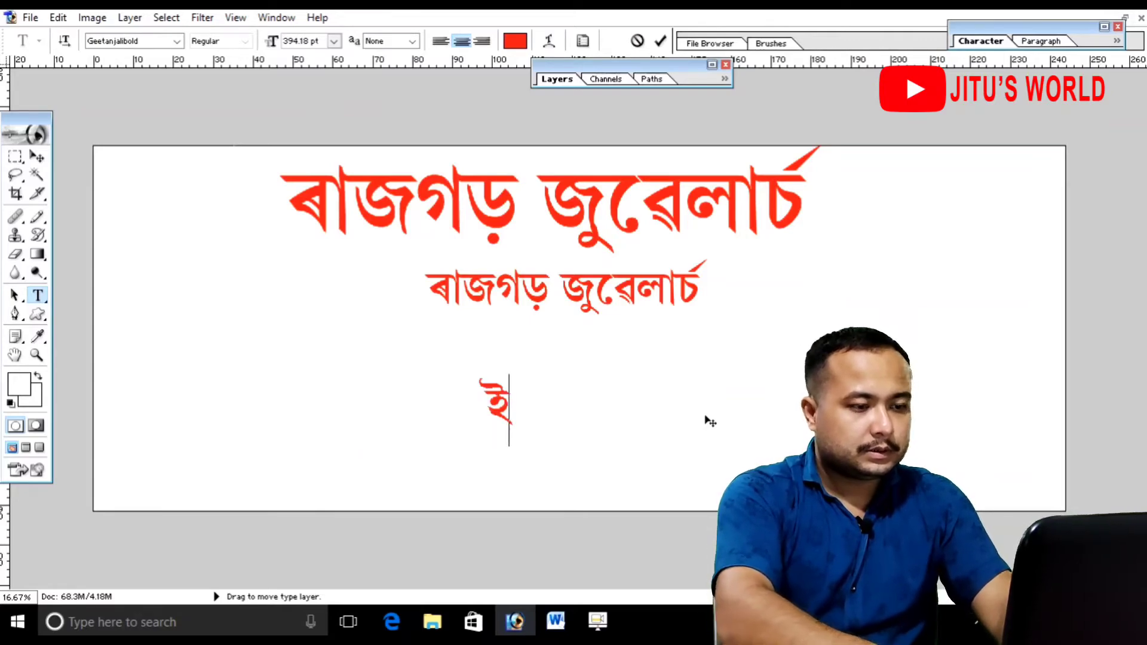
{"action": "type", "text": "য়াত সকলে"}
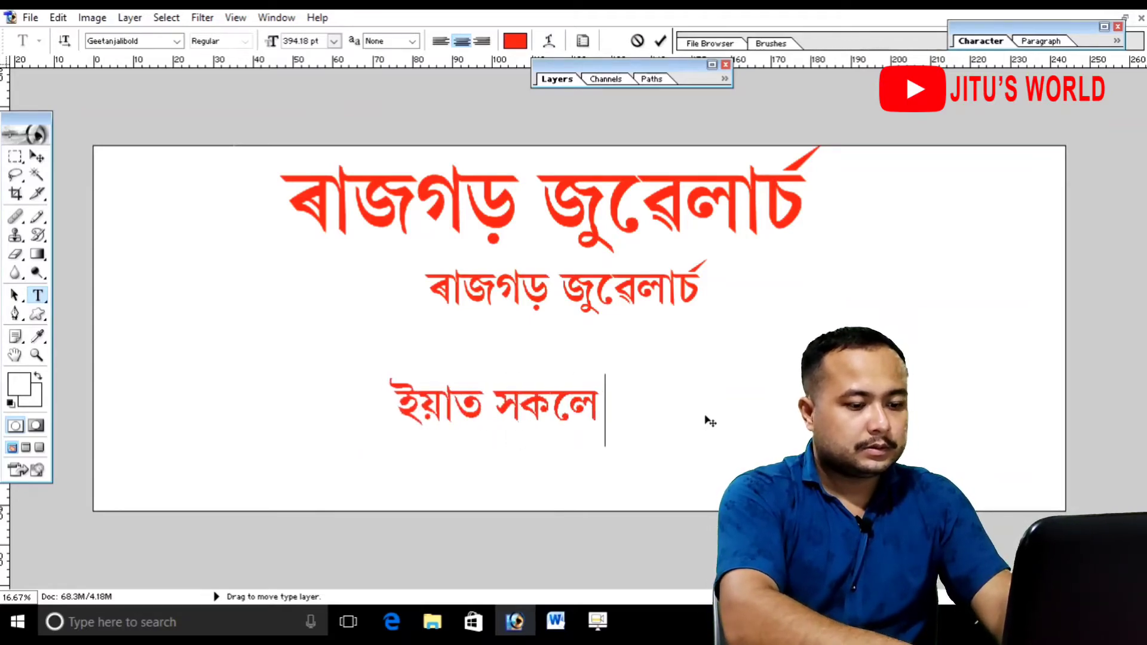
{"action": "type", "text": "া ধৰণ"}
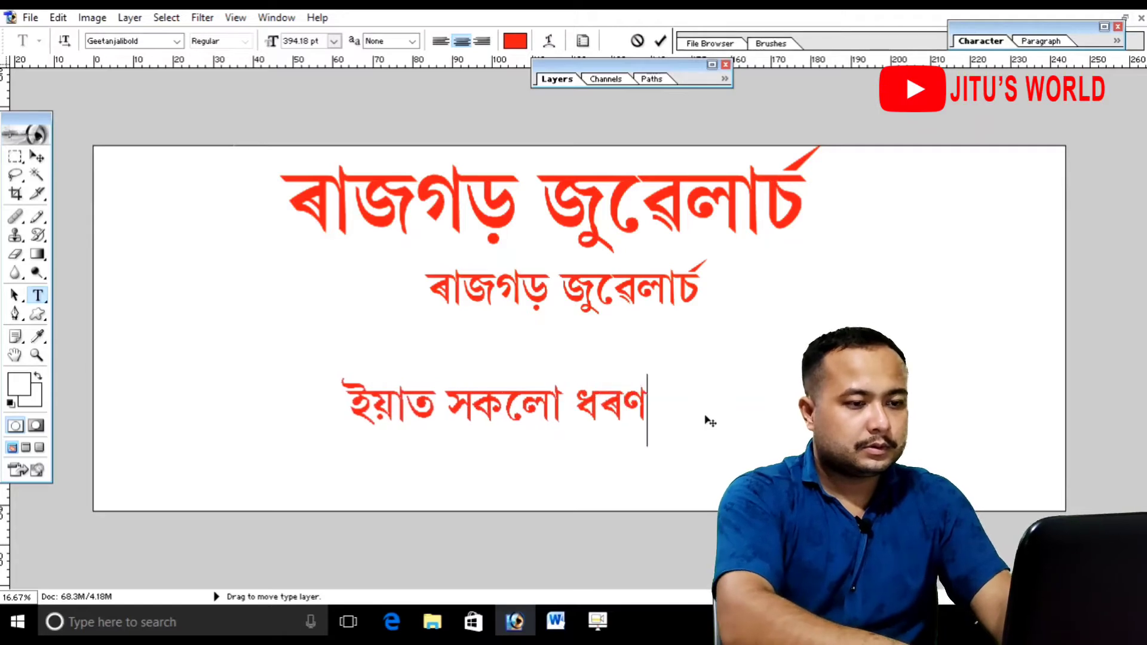
{"action": "type", "text": "ৰ"}
{"action": "type", "text": "সোণ-"}
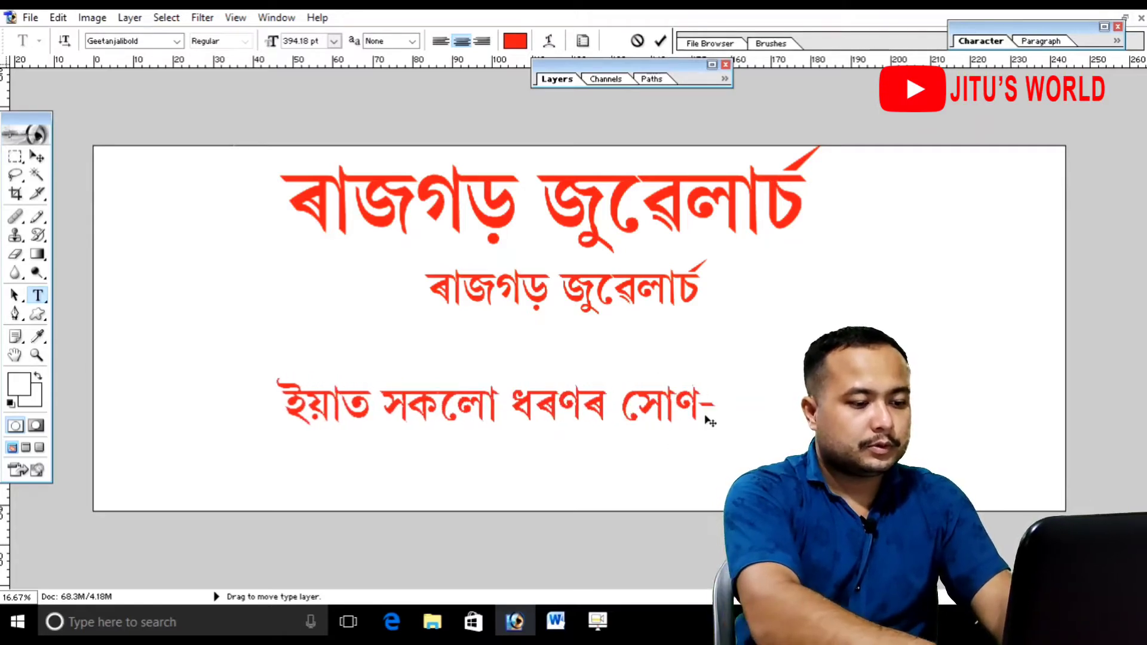
{"action": "type", "text": "ৰুপ"}
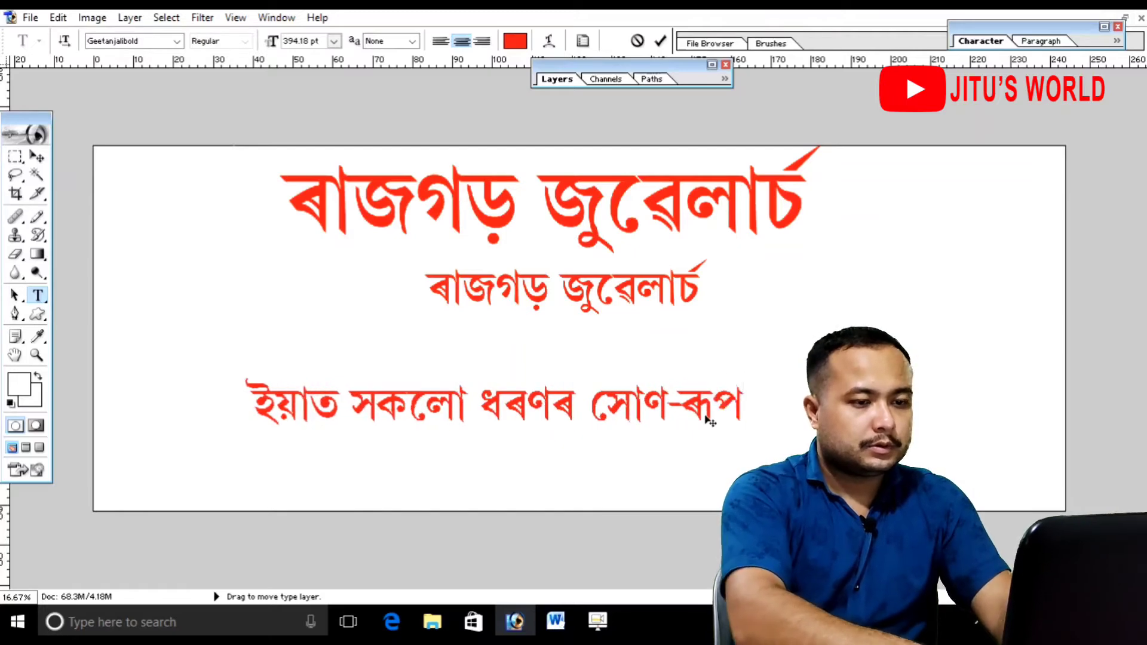
{"action": "type", "text": "ৰ গহ"}
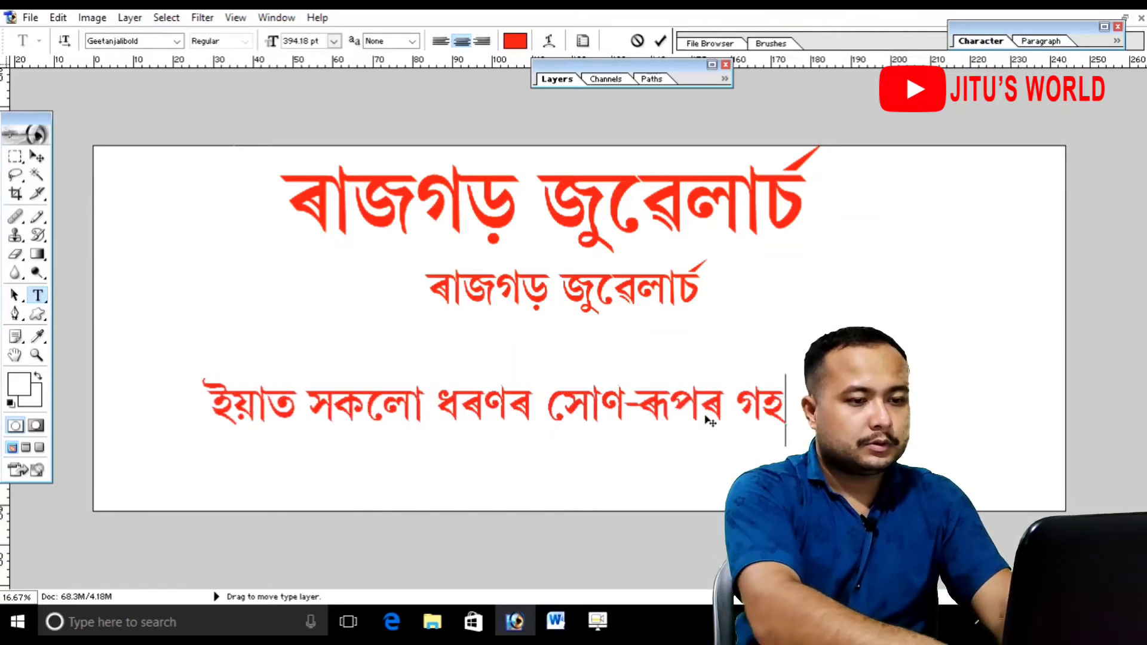
{"action": "type", "text": "না"}
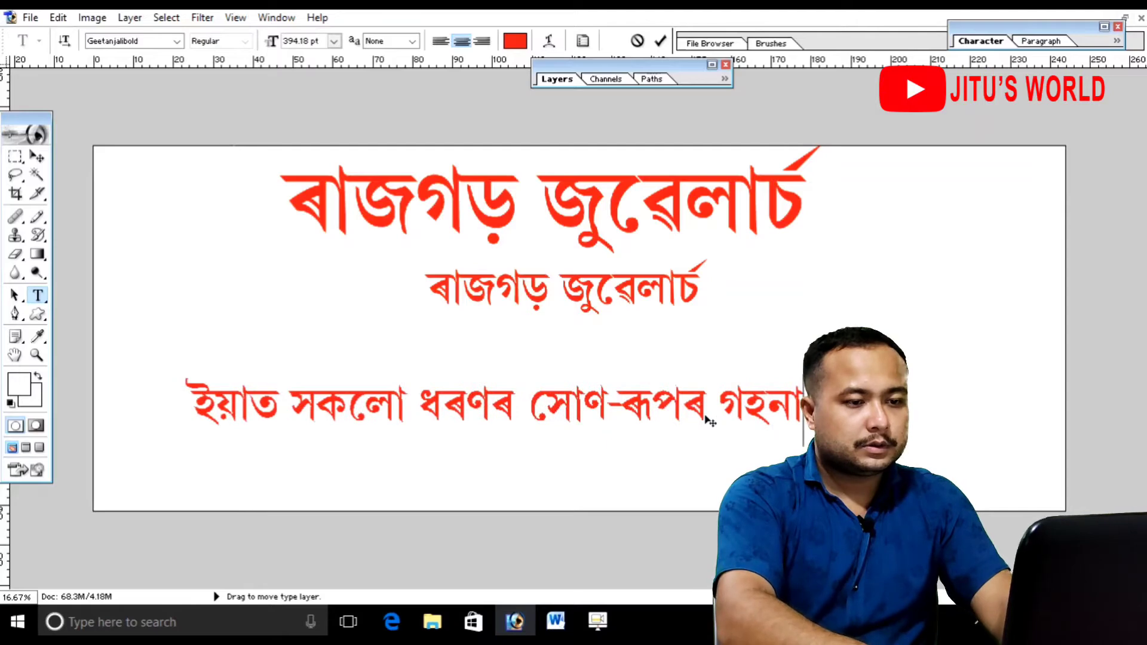
Replace the line's last word, "গহনা", with "আ-অলংকাৰ"
{"action": "key", "text": "BackSpace"}
{"action": "key", "text": "BackSpace"}
{"action": "key", "text": "BackSpace"}
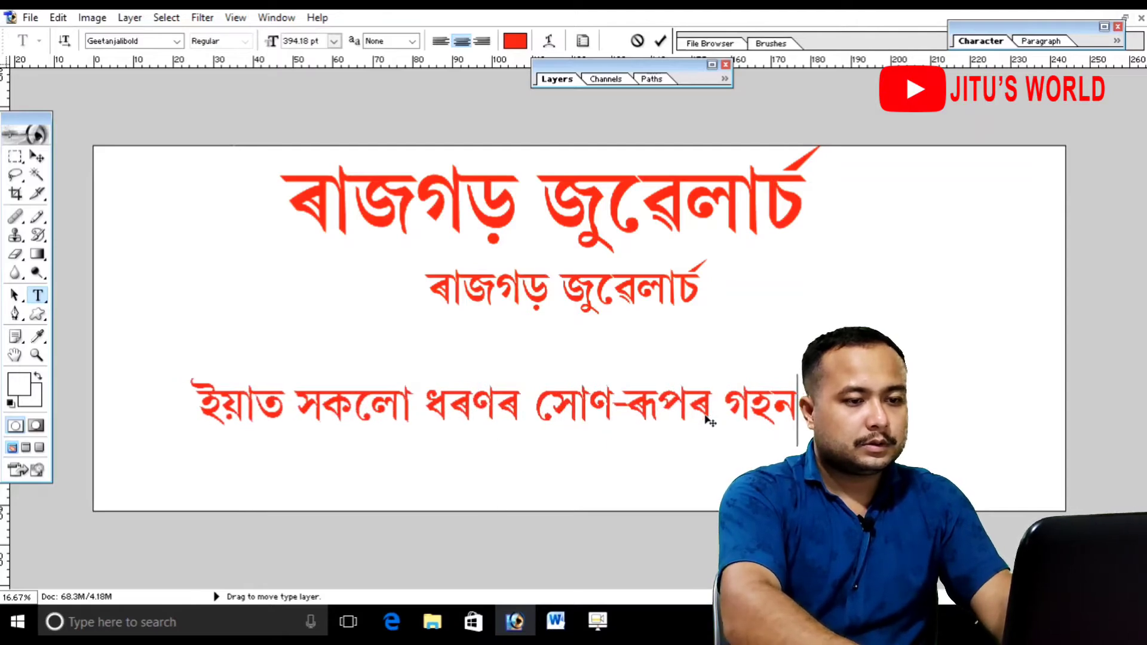
{"action": "key", "text": "BackSpace"}
{"action": "key", "text": "BackSpace"}
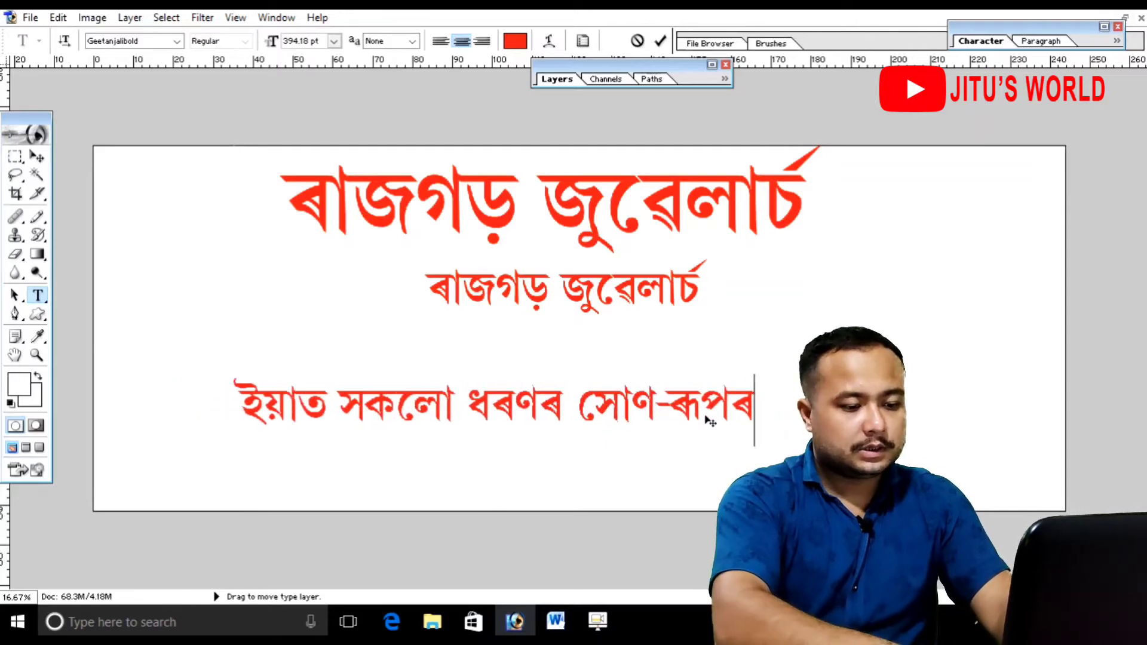
{"action": "type", "text": "আ"}
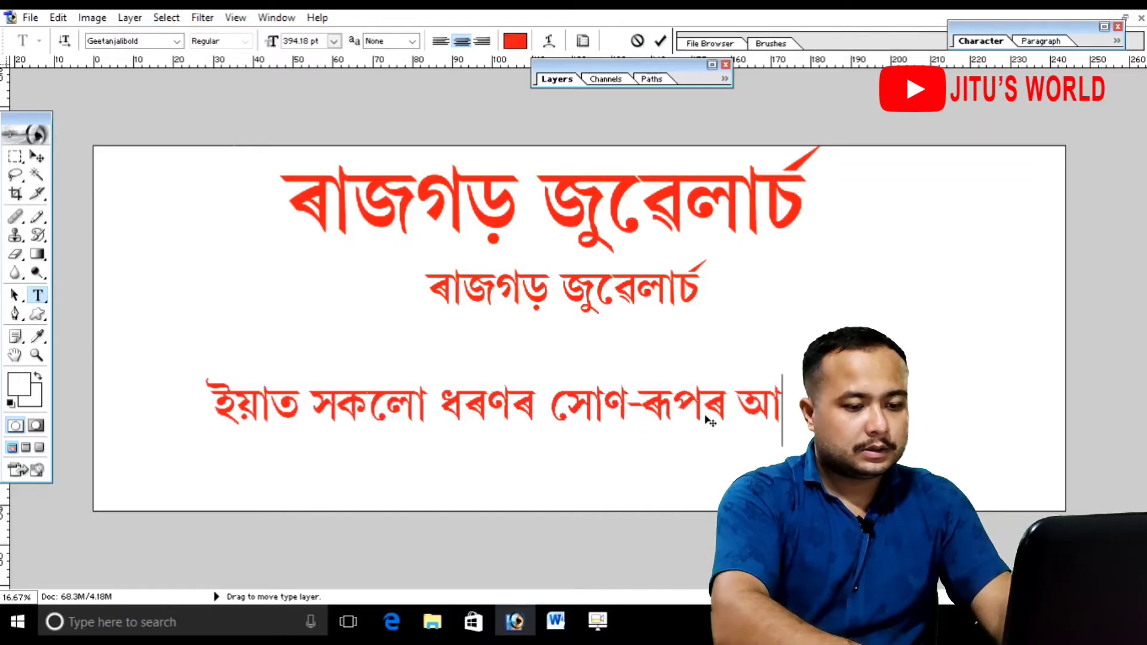
{"action": "type", "text": "-অ"}
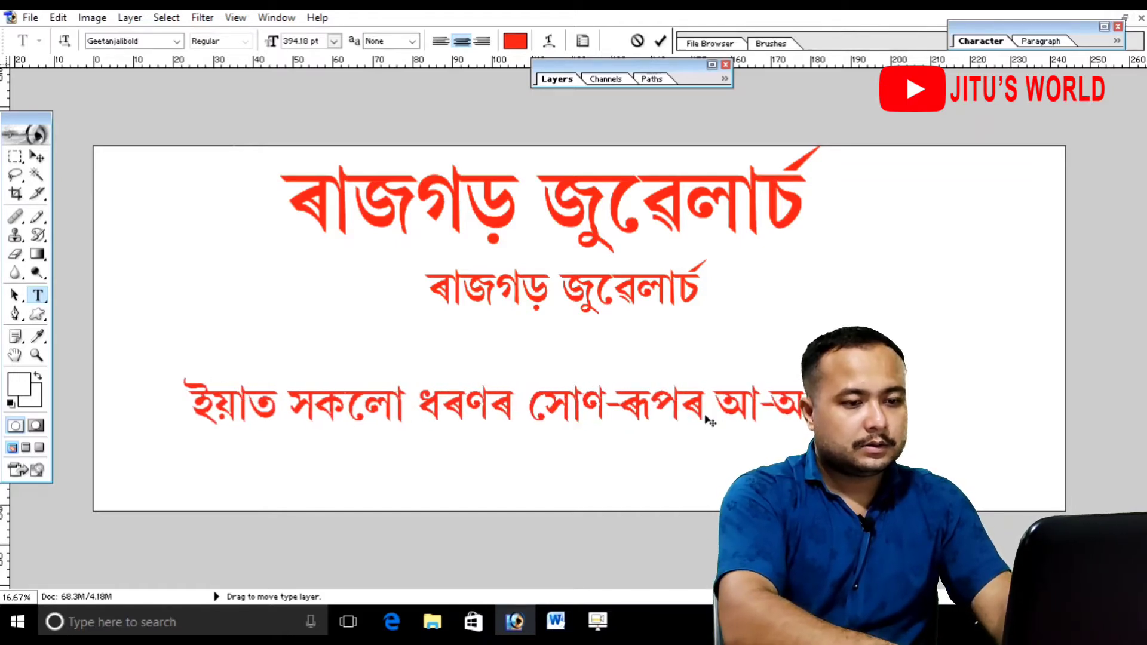
{"action": "type", "text": "ল"}
{"action": "type", "text": "ংক"}
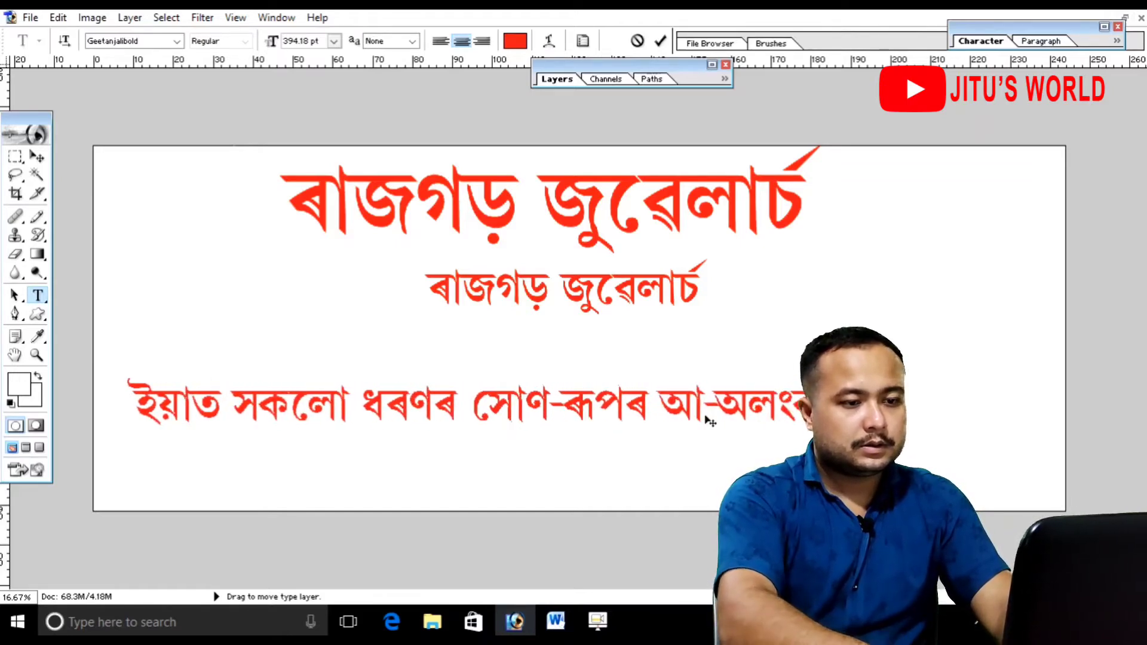
Add a second line reading "গঢ়োৱা হয়।" below the sentence
{"action": "key", "text": "Return"}
{"action": "type", "text": "গঢ়ো"}
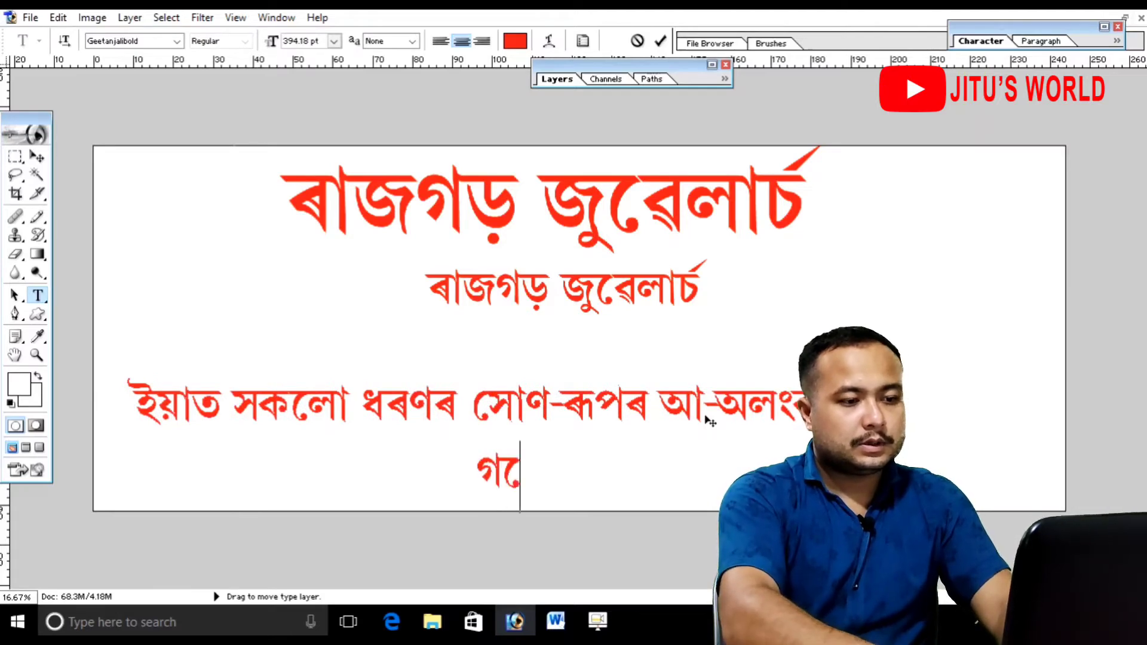
{"action": "type", "text": "ৰা"}
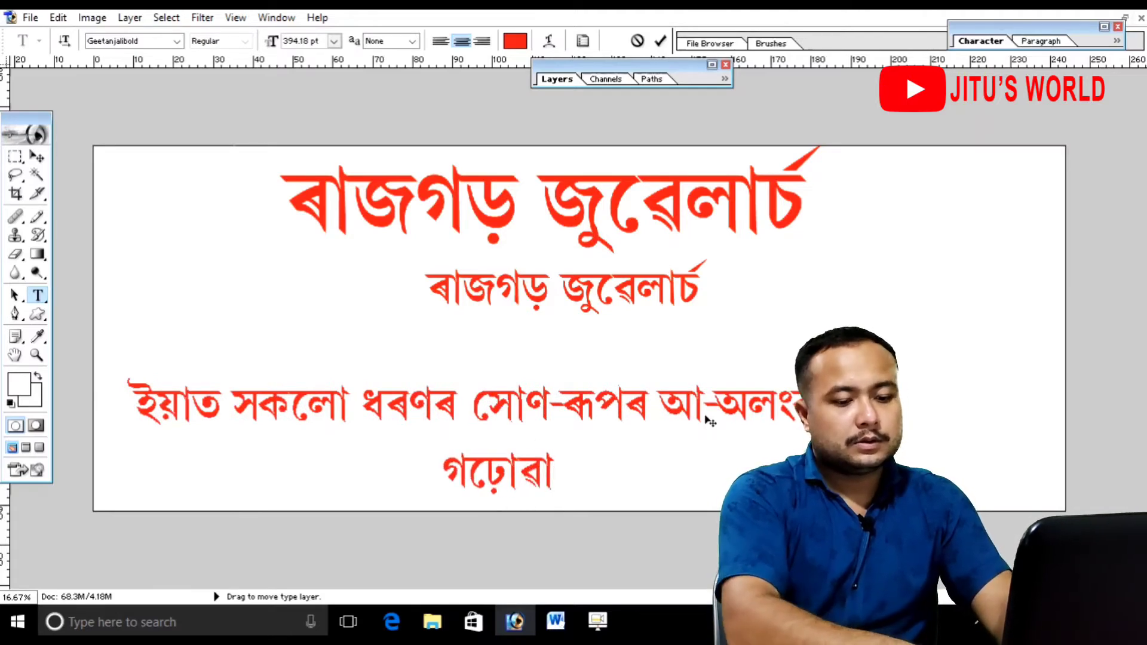
{"action": "type", "text": " হয়।"}
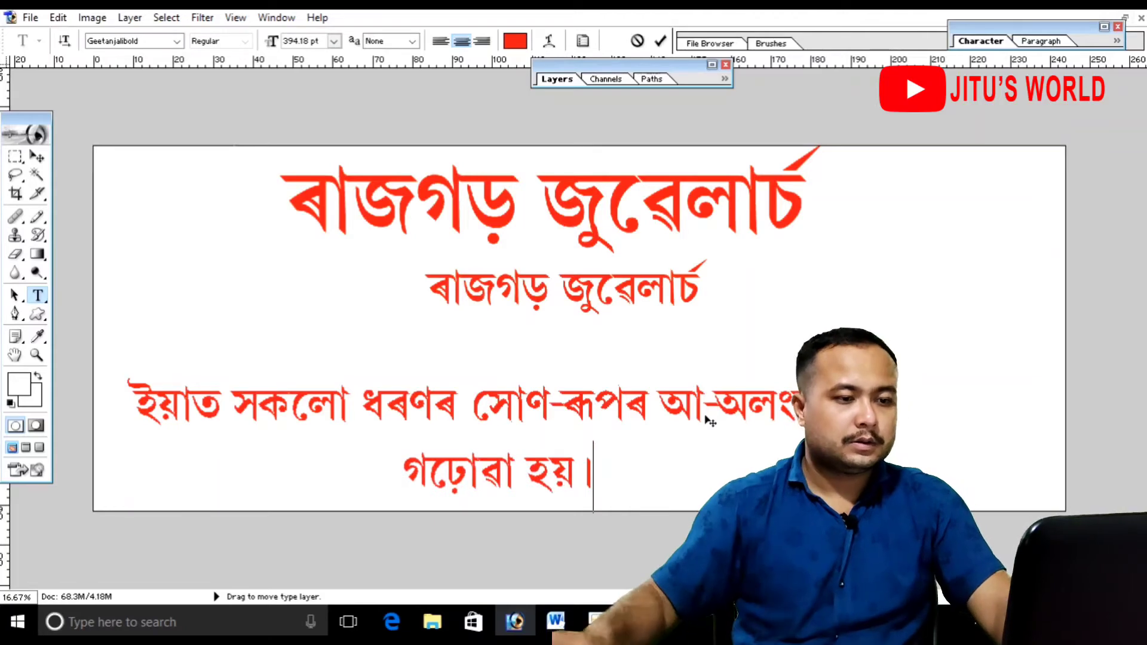
Rebreak the sentence so that its second line reads "আ-অলংকাৰ গঢ়োৱা হয়।"
{"action": "left_click", "coordinate": [668, 401]}
{"action": "key", "text": "Return"}
{"action": "scroll", "coordinate": [567, 423], "scroll_direction": "up", "scroll_amount": 3}
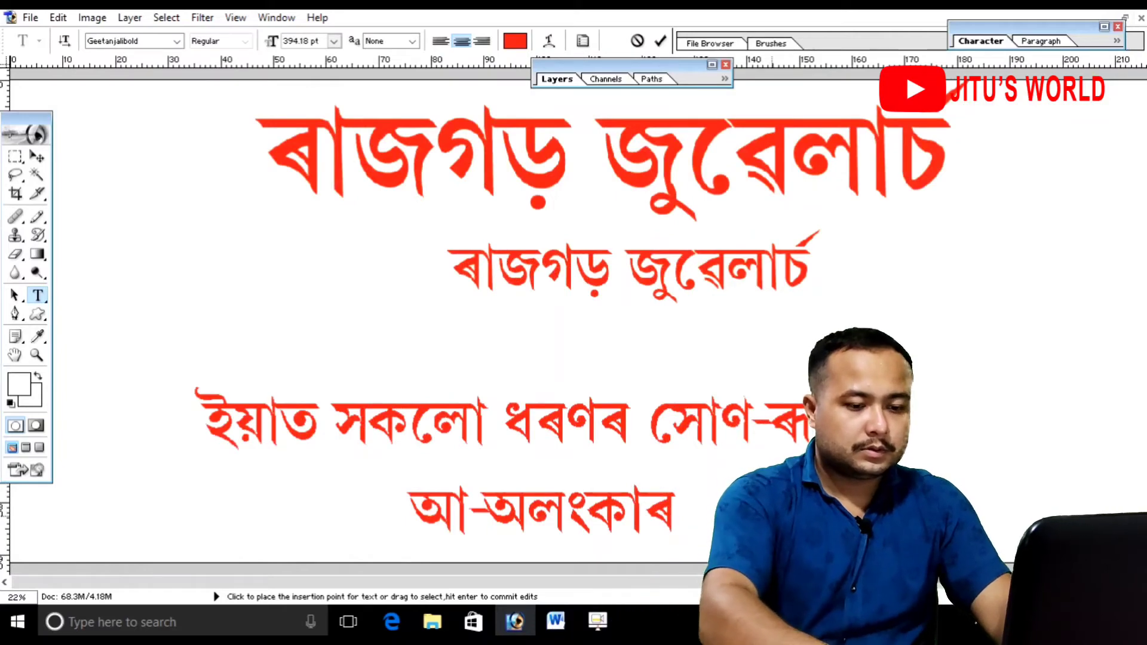
{"action": "key", "text": "Delete"}
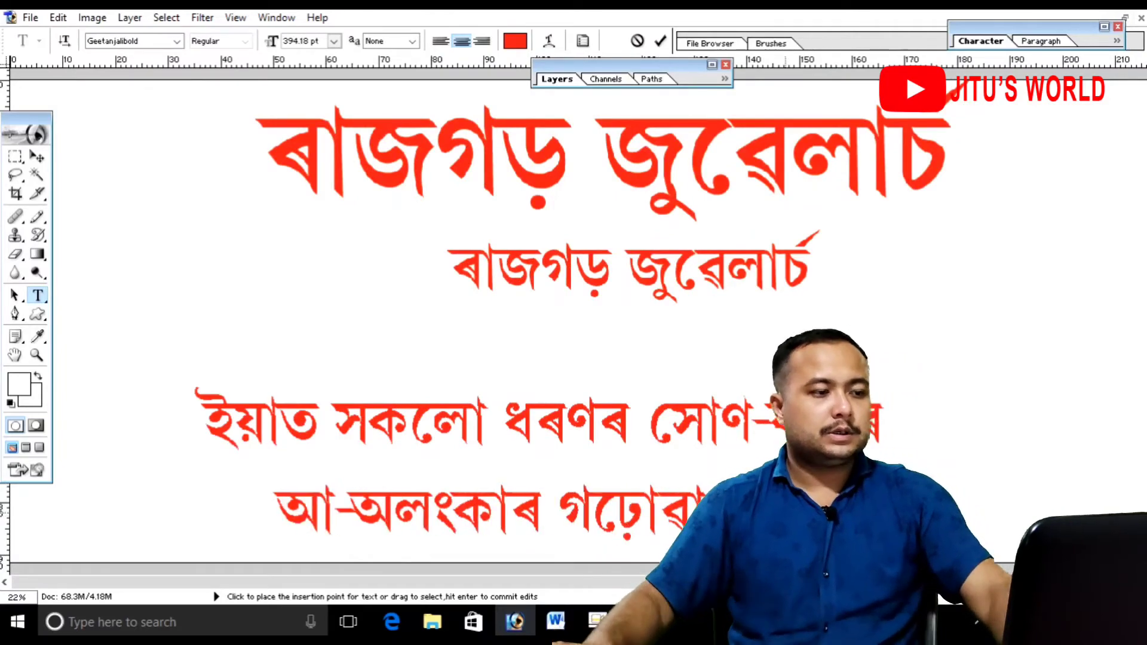
{"action": "scroll", "coordinate": [620, 423], "scroll_direction": "down", "scroll_amount": 2}
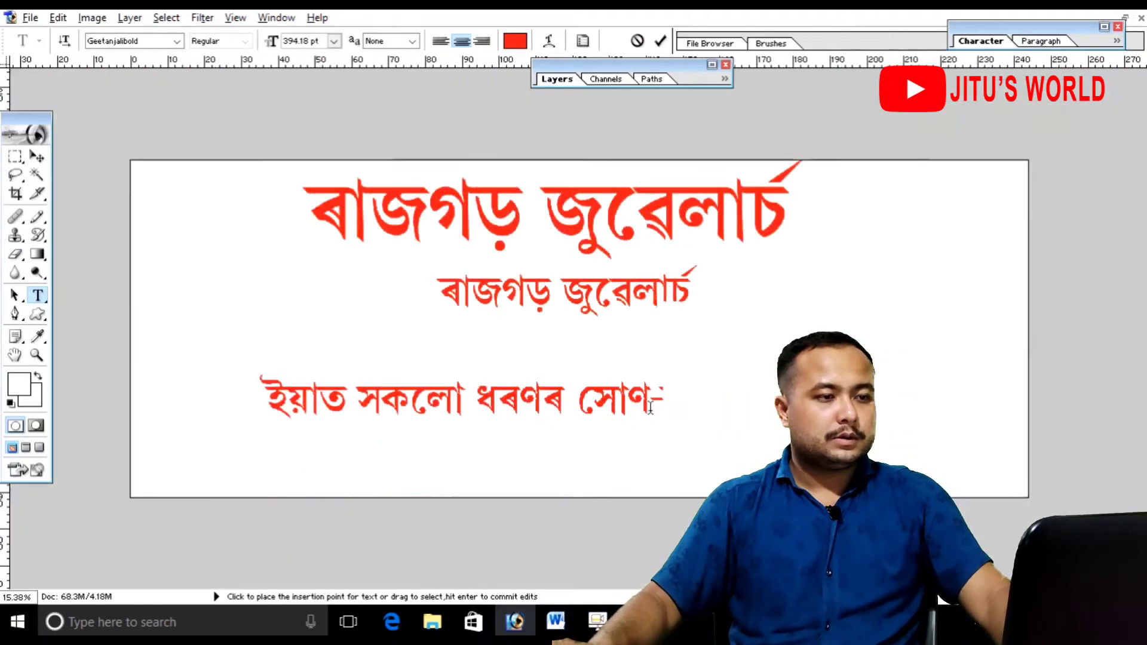
Move the two-line sentence up and right towards the canvas centre and place a vertical guide at the canvas's horizontal midpoint
{"action": "left_click", "coordinate": [35, 159]}
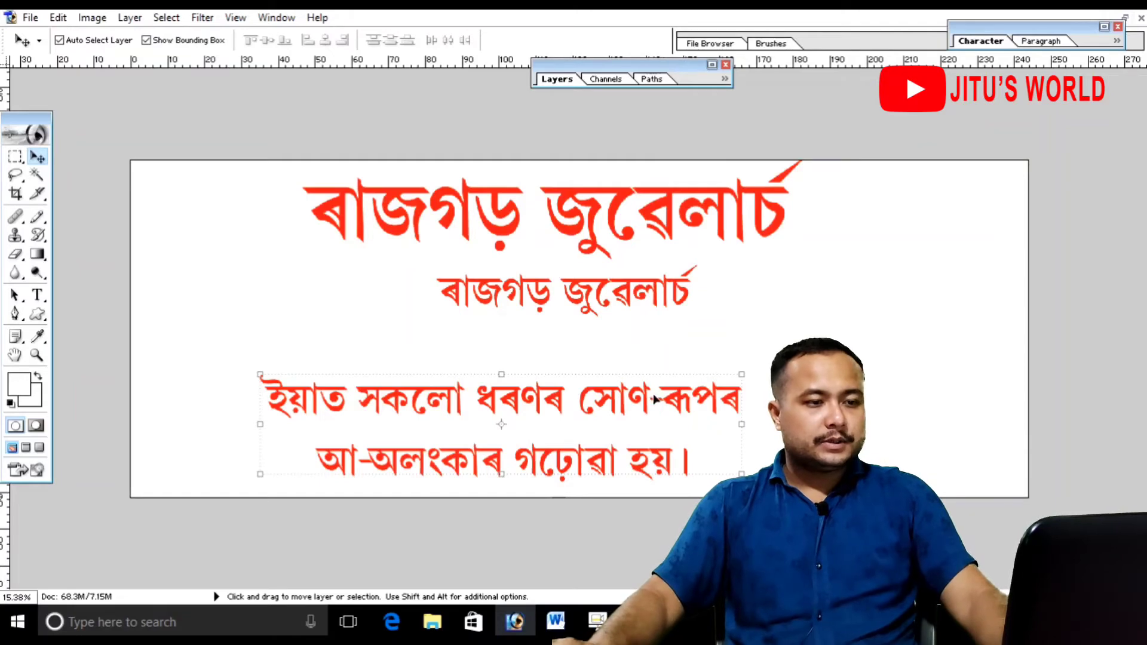
{"action": "left_click_drag", "start_coordinate": [640, 400], "coordinate": [678, 376]}
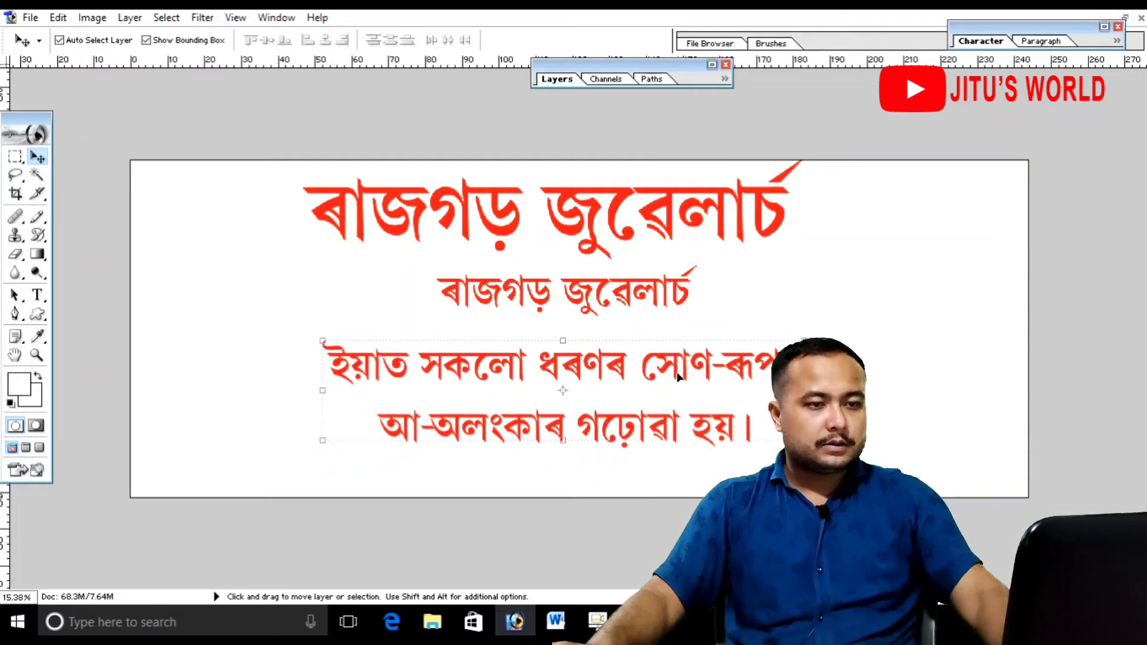
{"action": "key", "text": "ctrl+a"}
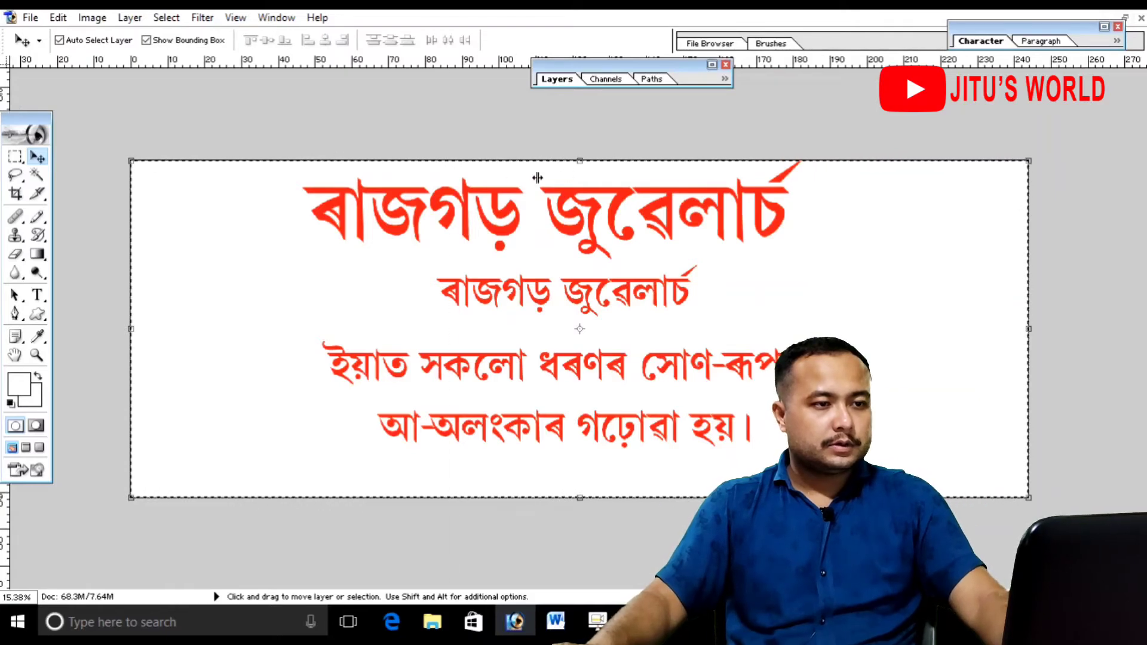
{"action": "left_click_drag", "start_coordinate": [538, 178], "coordinate": [580, 197]}
{"action": "key", "text": "ctrl+d"}
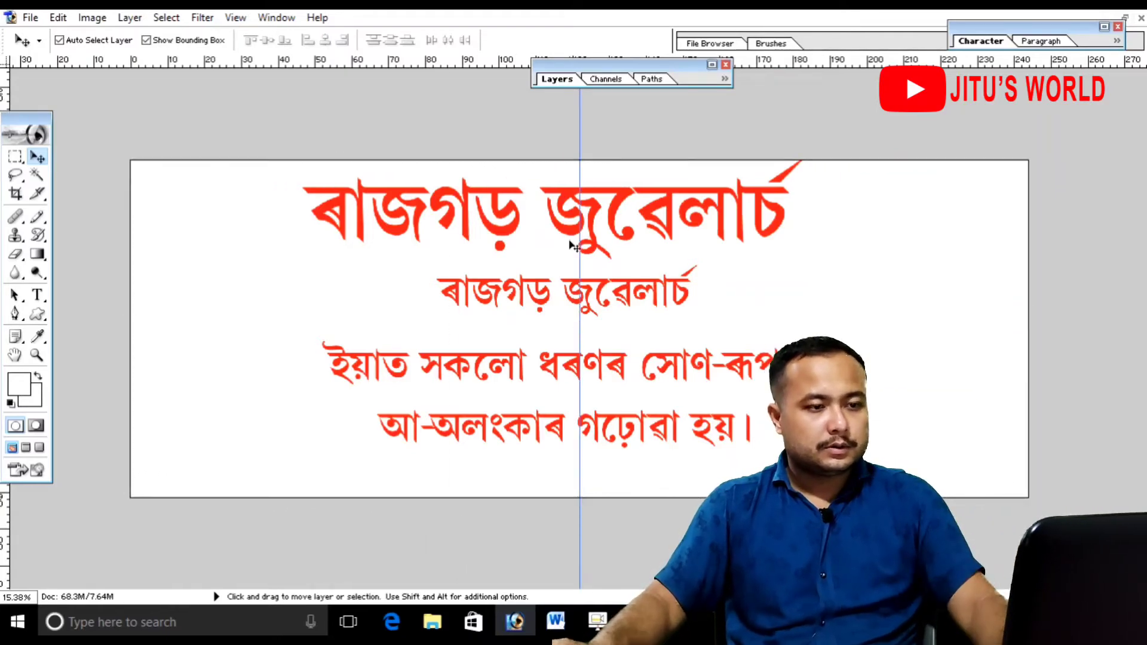
Centre the two-line sentence and the small heading copy on the guide, and shift all three text blocks slightly down and right
{"action": "left_click_drag", "start_coordinate": [668, 369], "coordinate": [686, 402]}
{"action": "left_click_drag", "start_coordinate": [648, 293], "coordinate": [661, 311]}
{"action": "left_click", "coordinate": [654, 212]}
{"action": "left_click_drag", "start_coordinate": [654, 212], "coordinate": [663, 220]}
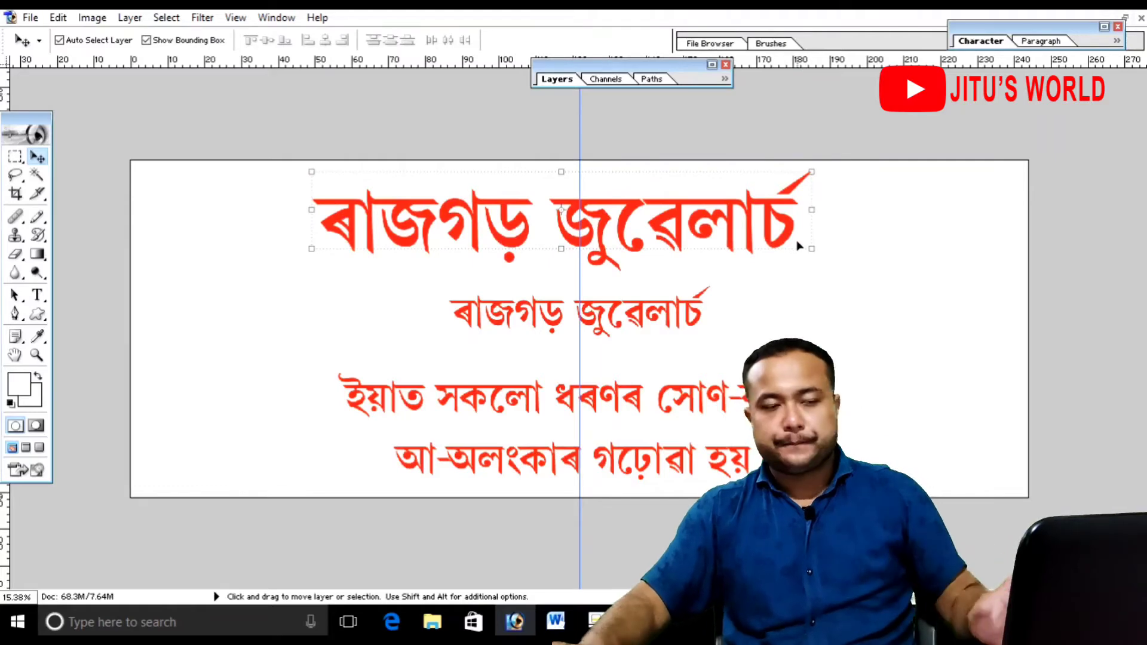
Move the large heading left to the canvas's upper edge and scale it proportionally to 124.2%
{"action": "left_click_drag", "start_coordinate": [727, 232], "coordinate": [634, 219]}
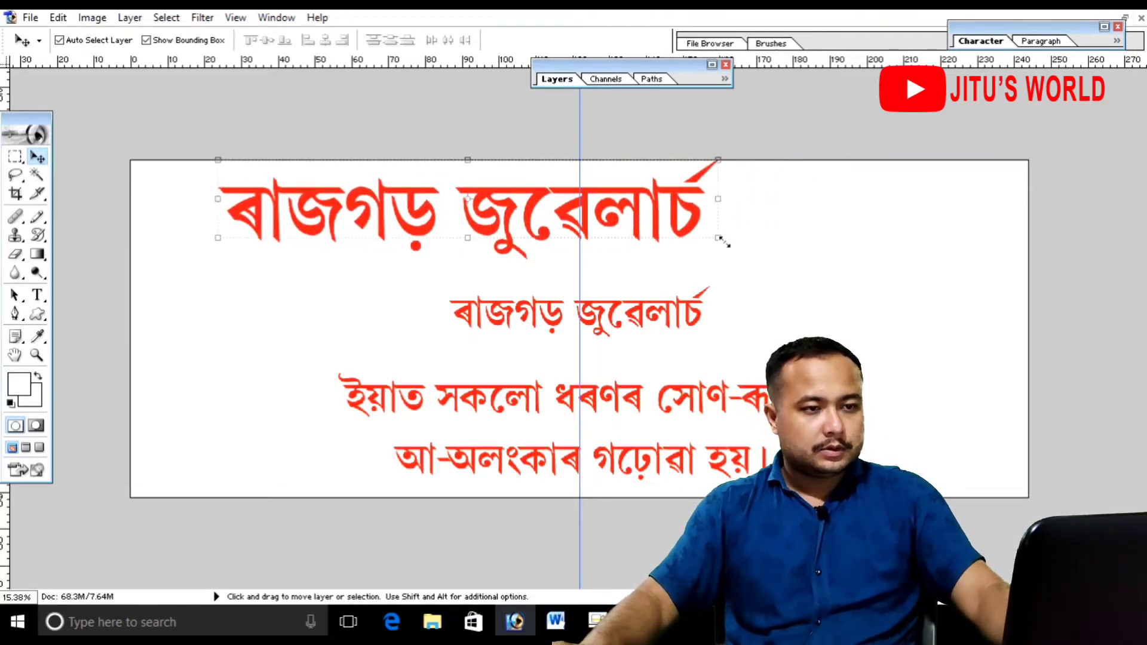
{"action": "left_click_drag", "start_coordinate": [720, 238], "coordinate": [839, 257]}
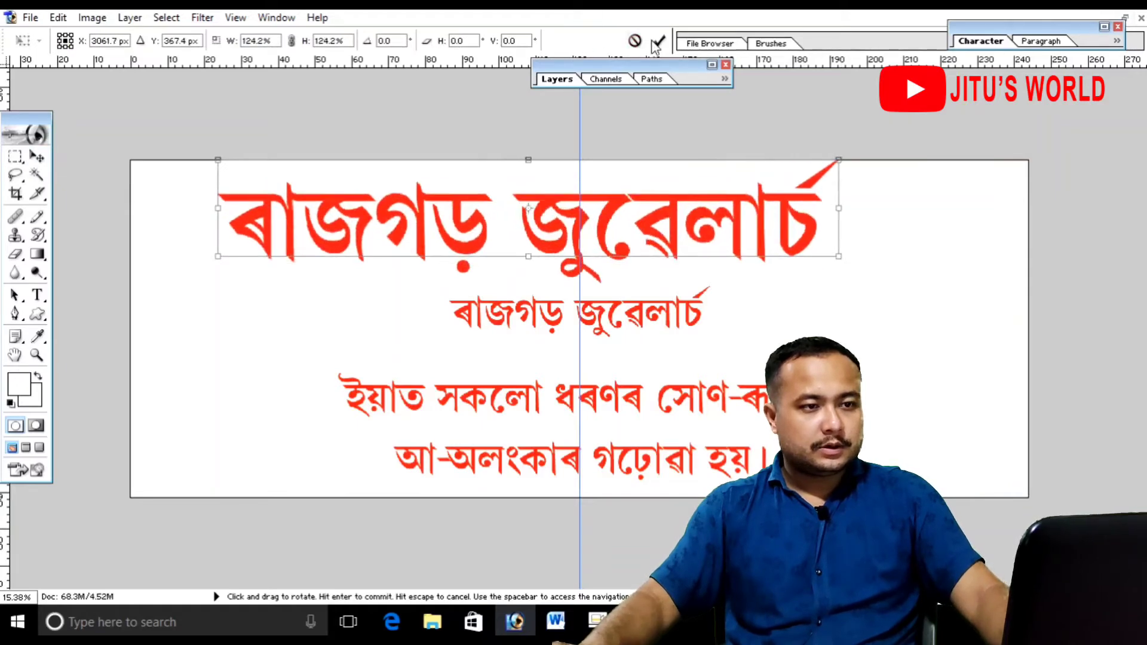
{"action": "left_click", "coordinate": [658, 42]}
Move the enlarged heading left to near the canvas's left edge and nudge it slightly down from the upper edge
{"action": "left_click_drag", "start_coordinate": [668, 218], "coordinate": [611, 225]}
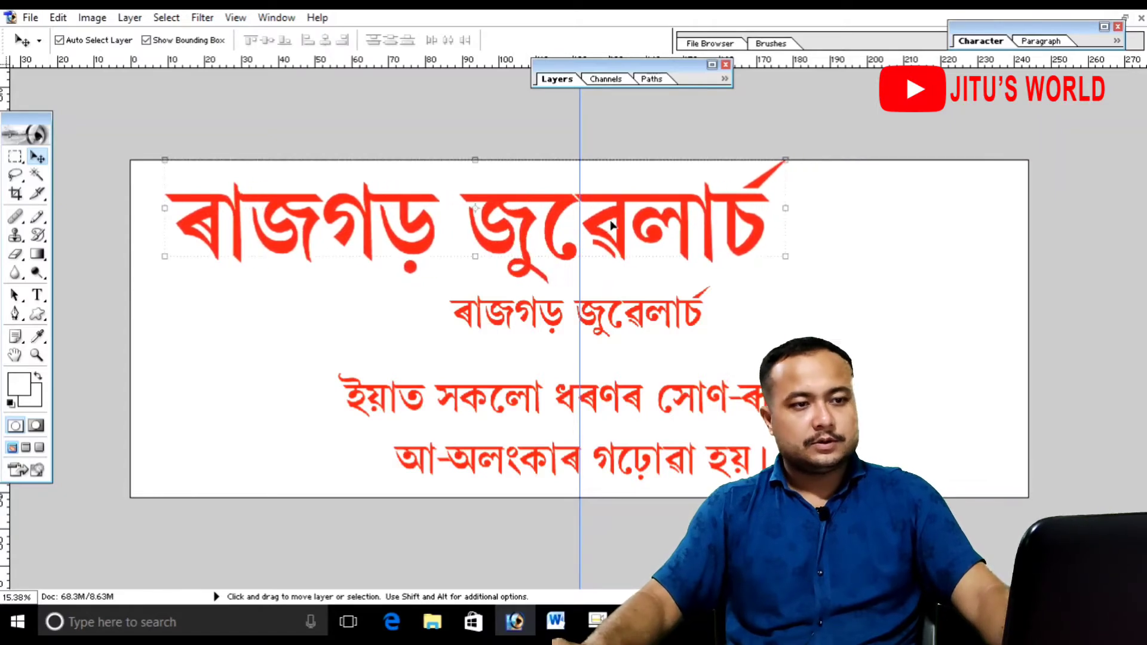
{"action": "key", "text": "Down"}
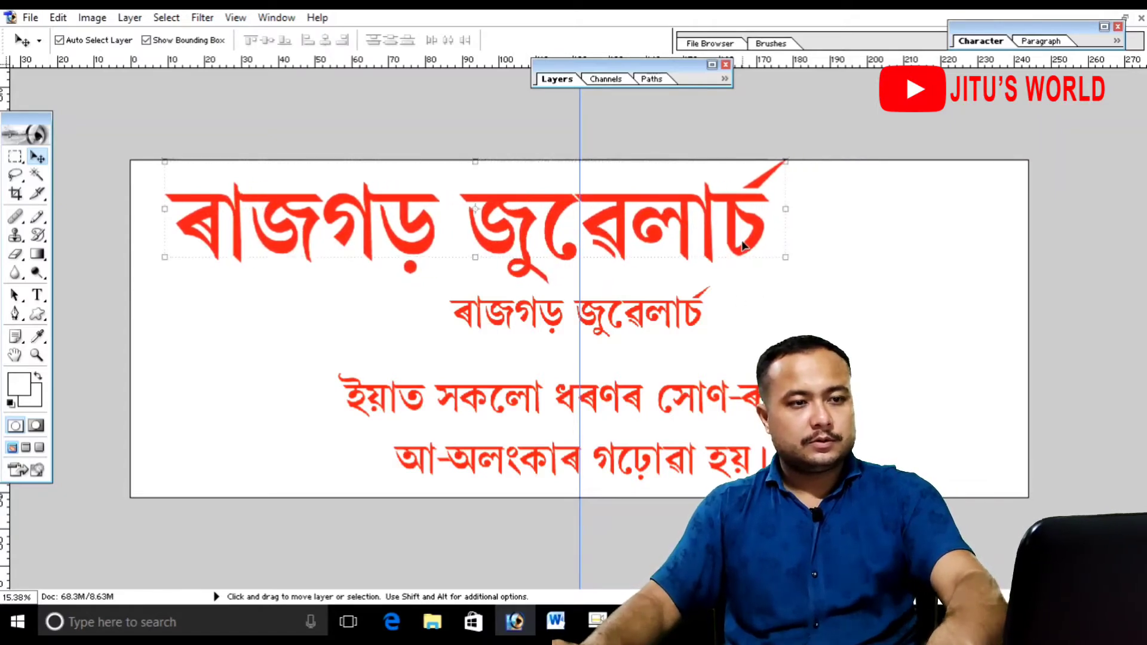
{"action": "key", "text": "Down"}
{"action": "key", "text": "Down"}
{"action": "key", "text": "Down"}
{"action": "key", "text": "Down"}
{"action": "key", "text": "Down"}
{"action": "key", "text": "Down"}
{"action": "key", "text": "Down"}
{"action": "key", "text": "Down"}
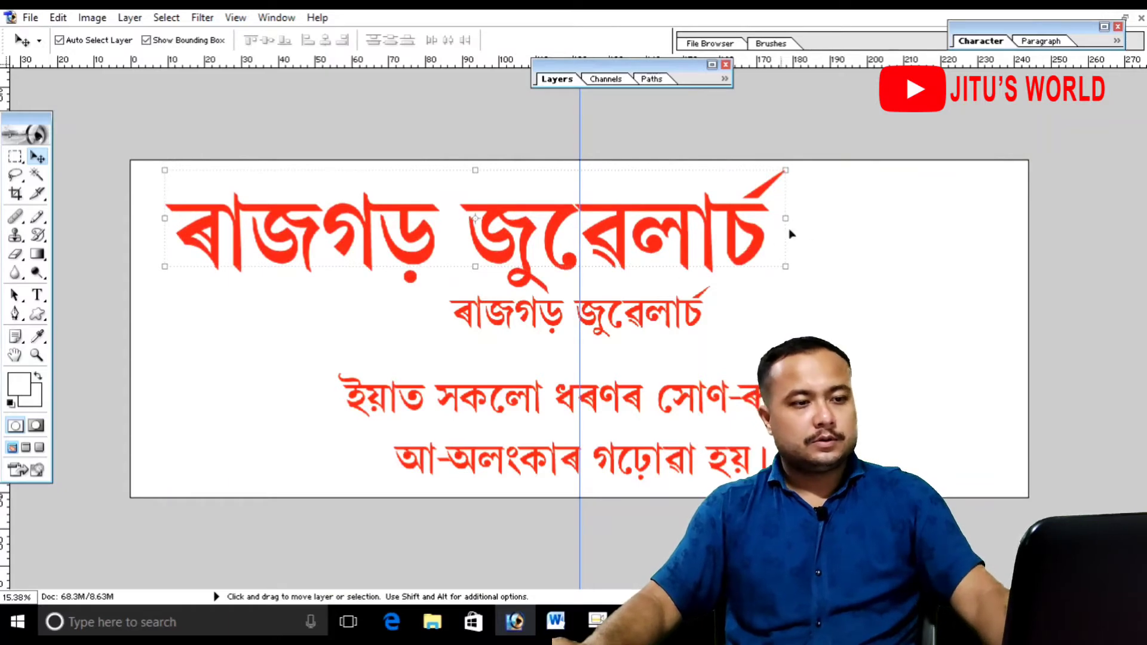
Change the small heading copy to the location line "ৰাজগড়, ডিব্ৰুগড় (অসম)" and move it left beneath the large heading
{"action": "left_click", "coordinate": [668, 308]}
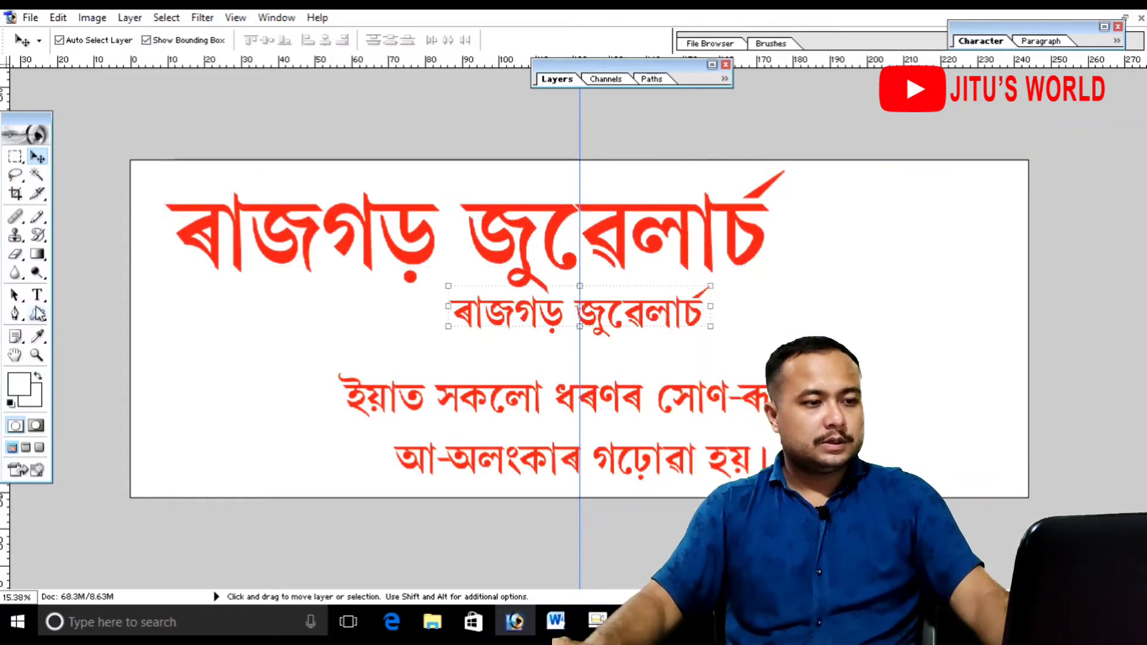
{"action": "left_click", "coordinate": [37, 294]}
{"action": "left_click_drag", "start_coordinate": [575, 322], "coordinate": [686, 327]}
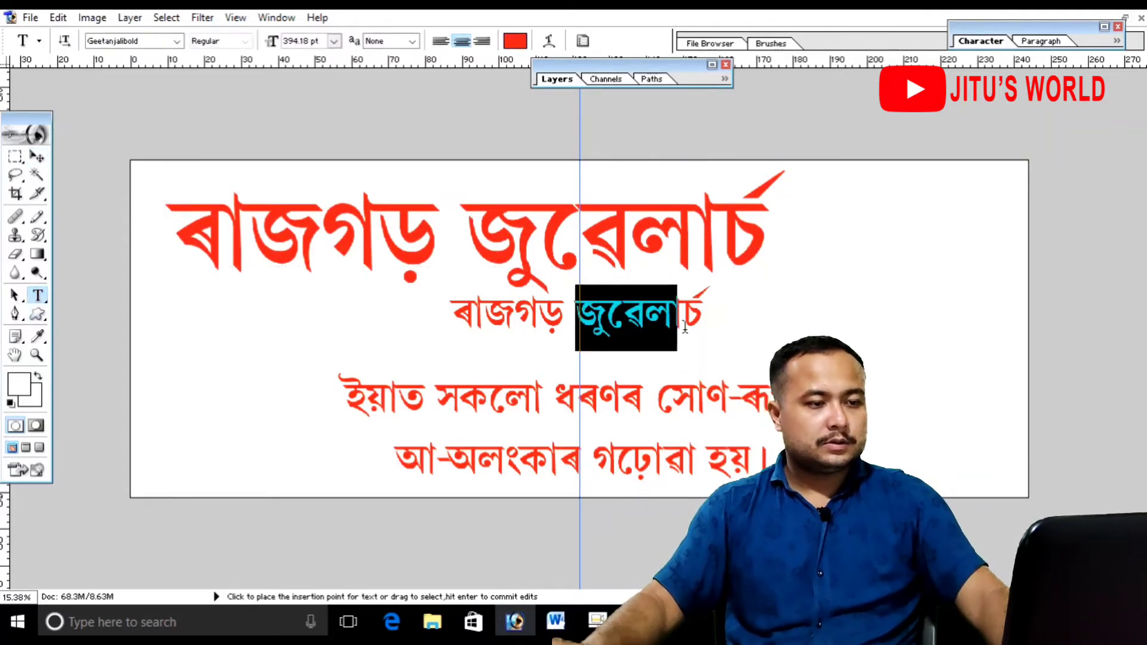
{"action": "key", "text": "BackSpace"}
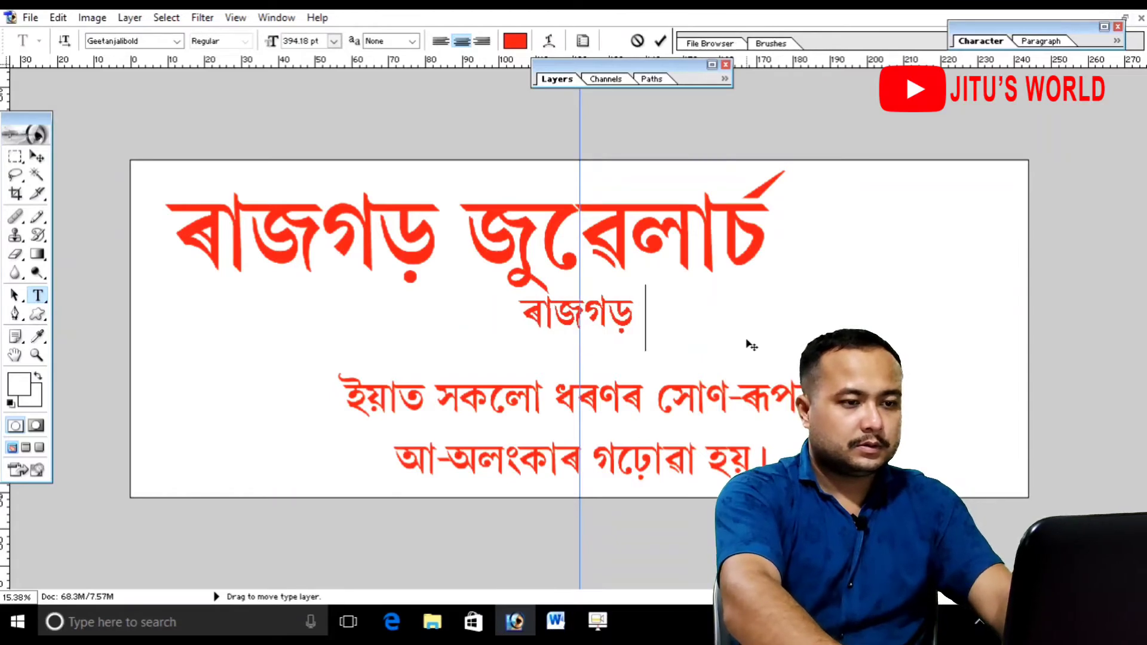
{"action": "key", "text": "BackSpace"}
{"action": "type", "text": ","}
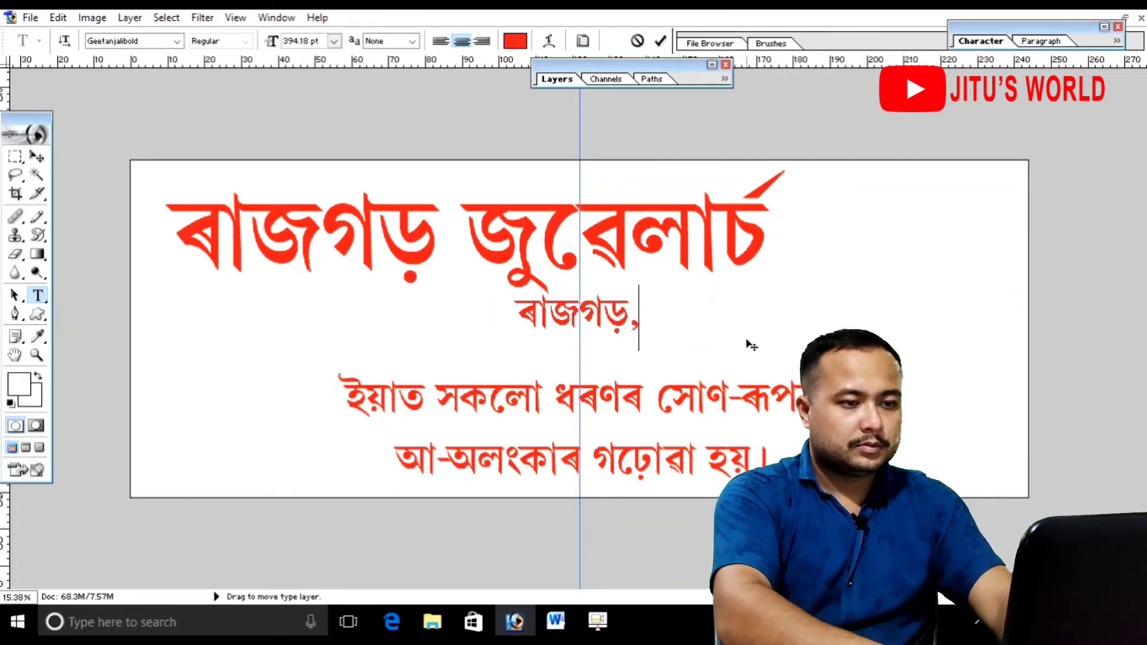
{"action": "type", "text": " ডিব"}
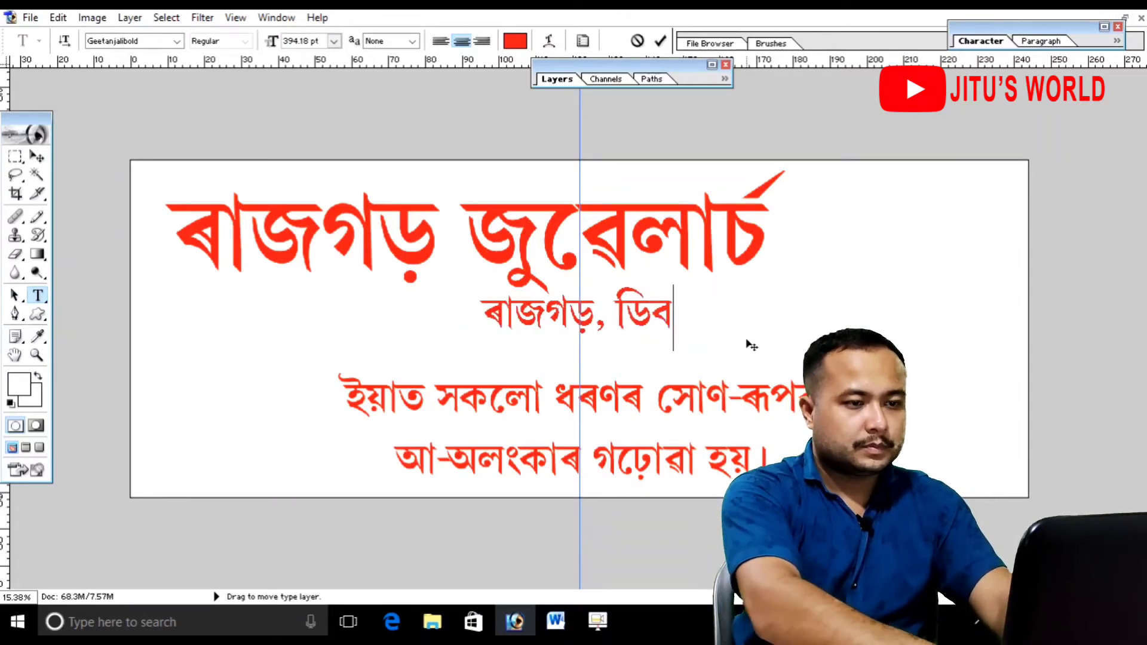
{"action": "type", "text": "্রুগড"}
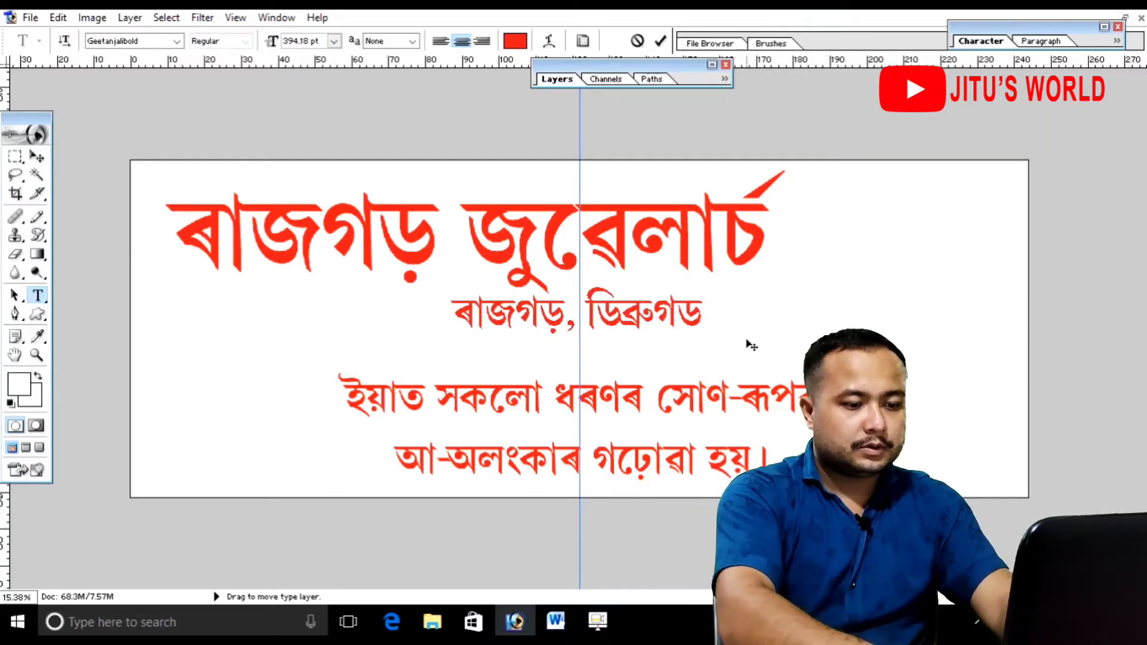
{"action": "type", "text": "় ("}
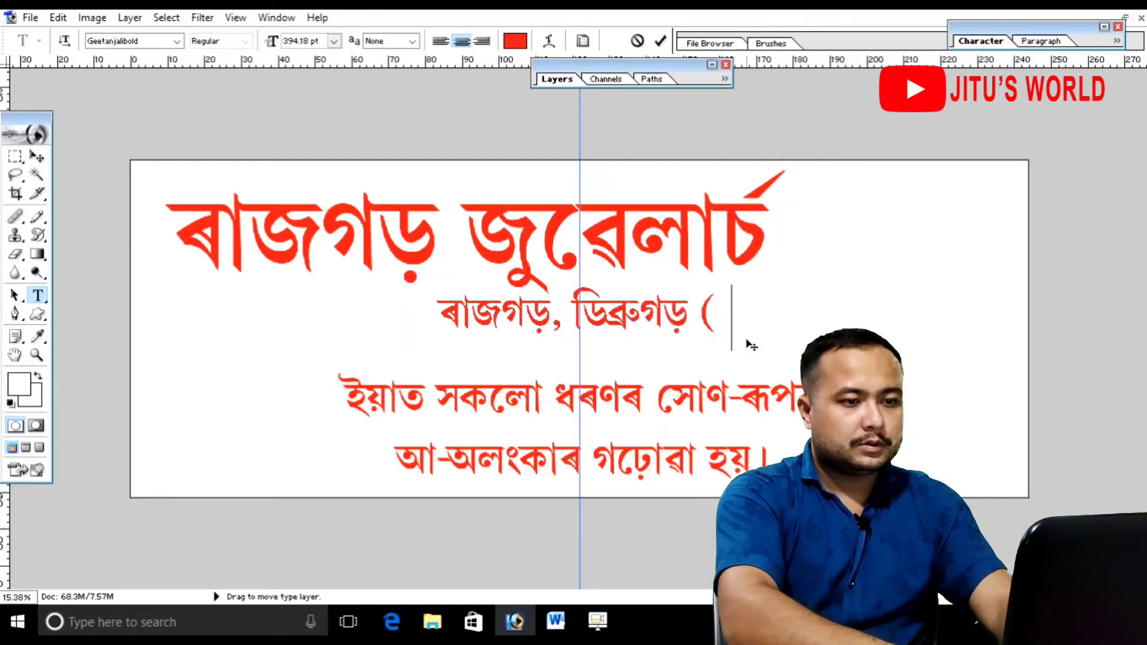
{"action": "type", "text": "অসম)"}
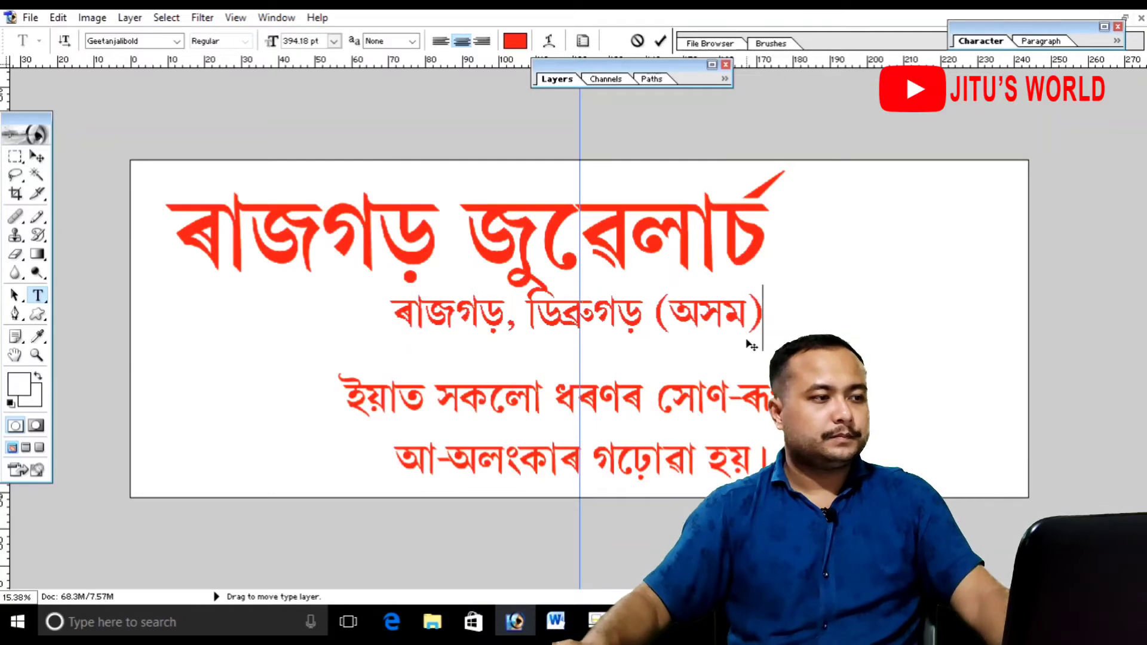
{"action": "key", "text": "ctrl+Return"}
{"action": "key", "text": "v"}
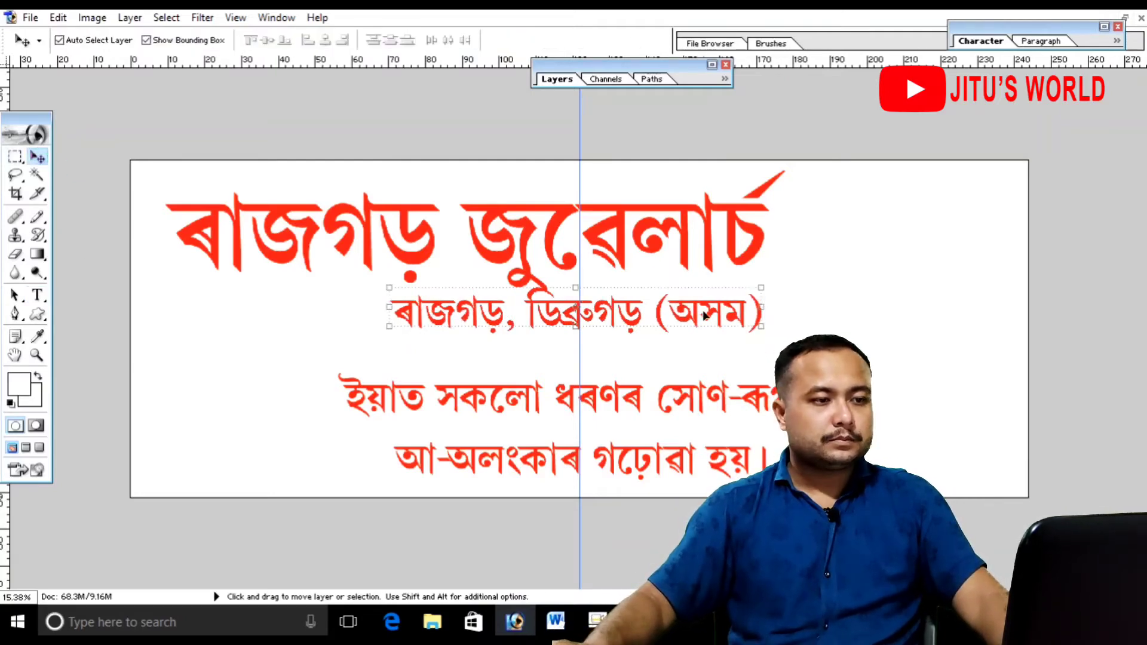
{"action": "left_click_drag", "start_coordinate": [702, 310], "coordinate": [600, 317]}
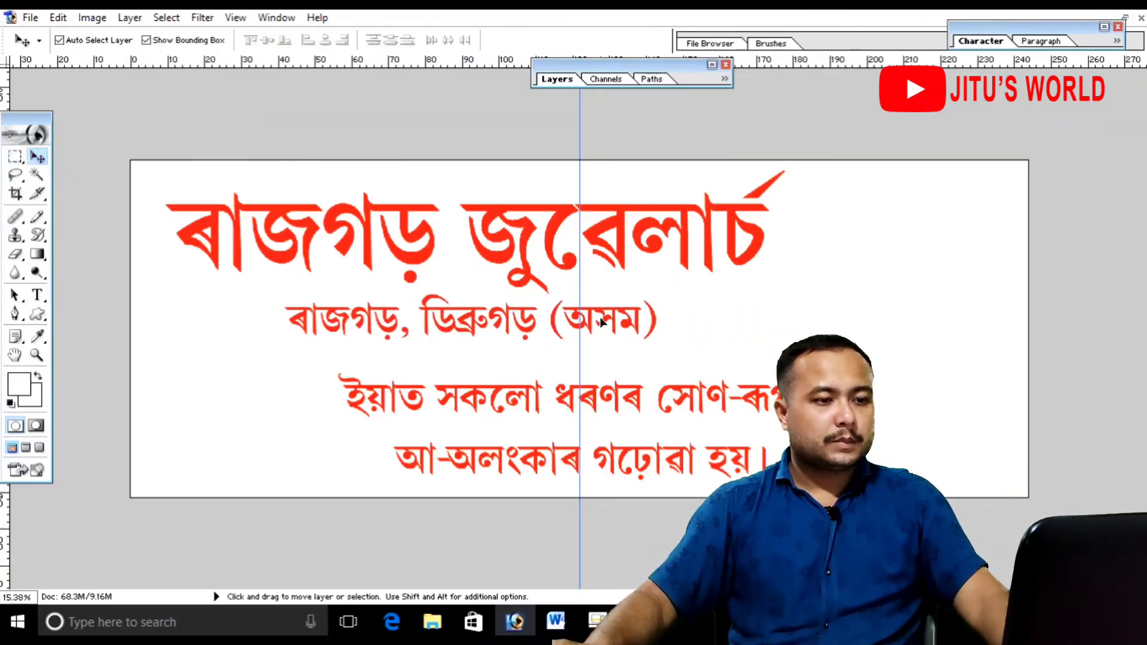
Scale the two-line sentence down slightly and re-centre it on the vertical guide near the canvas's lower edge
{"action": "left_click_drag", "start_coordinate": [685, 404], "coordinate": [715, 409]}
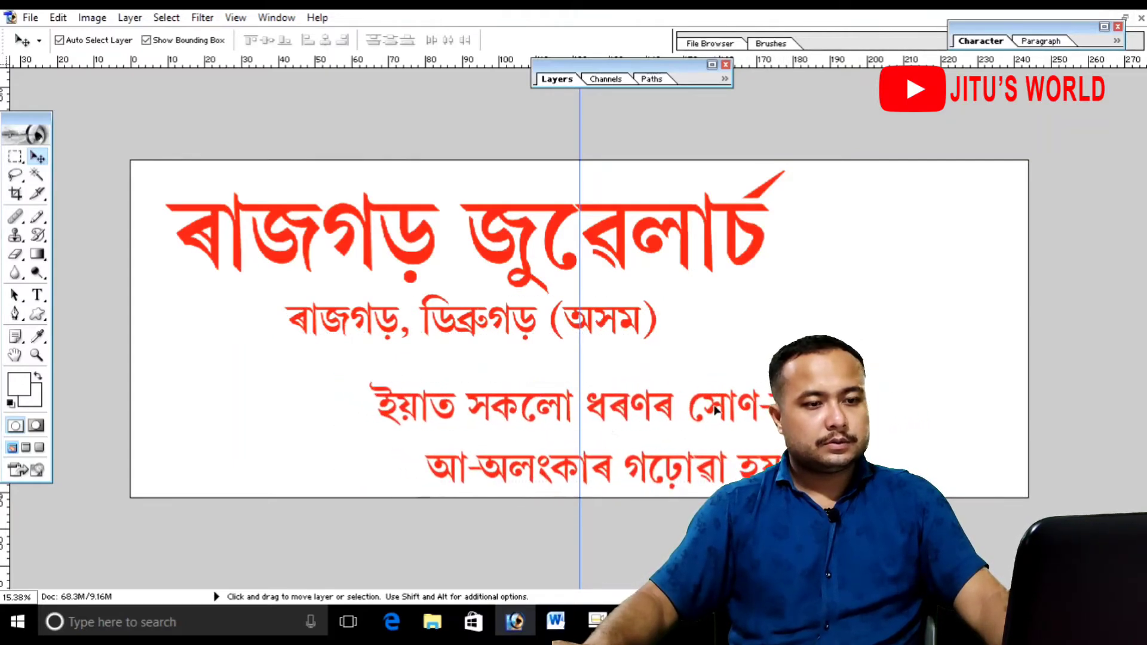
{"action": "key", "text": "ctrl+t"}
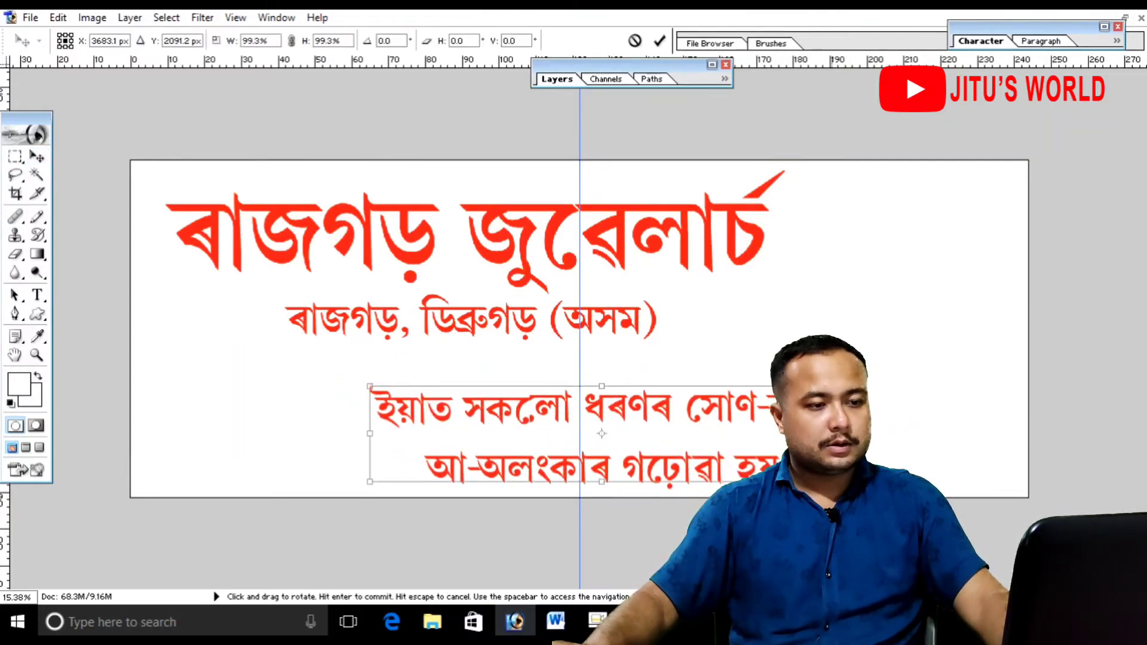
{"action": "left_click_drag", "start_coordinate": [834, 387], "coordinate": [808, 391]}
{"action": "left_click", "coordinate": [659, 40]}
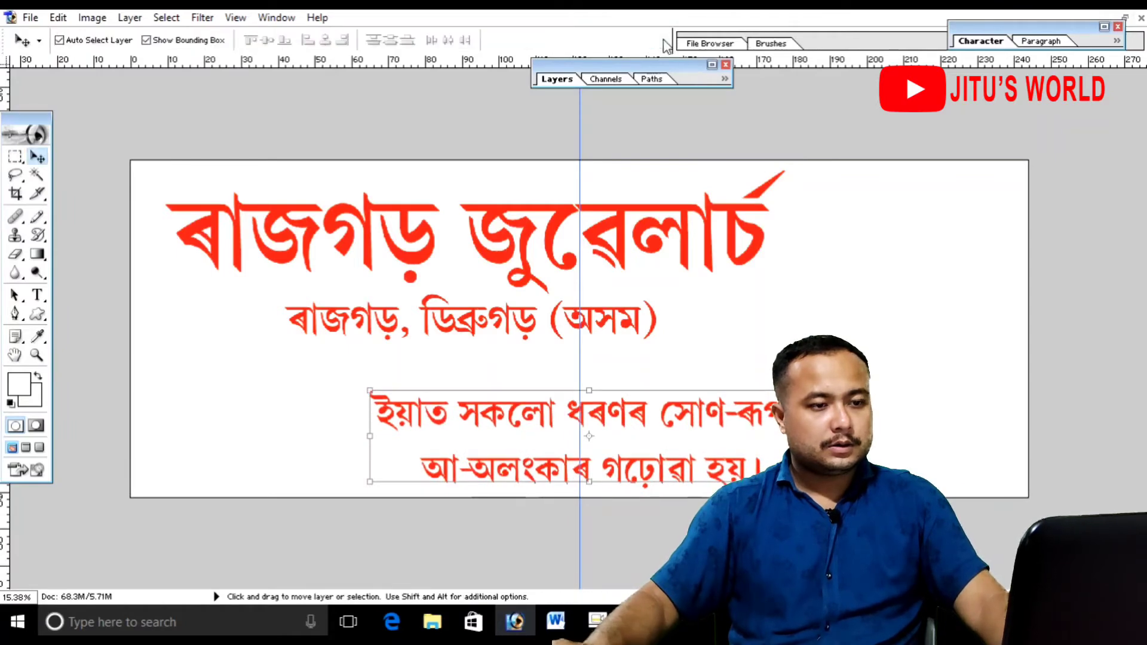
{"action": "left_click_drag", "start_coordinate": [714, 410], "coordinate": [704, 400]}
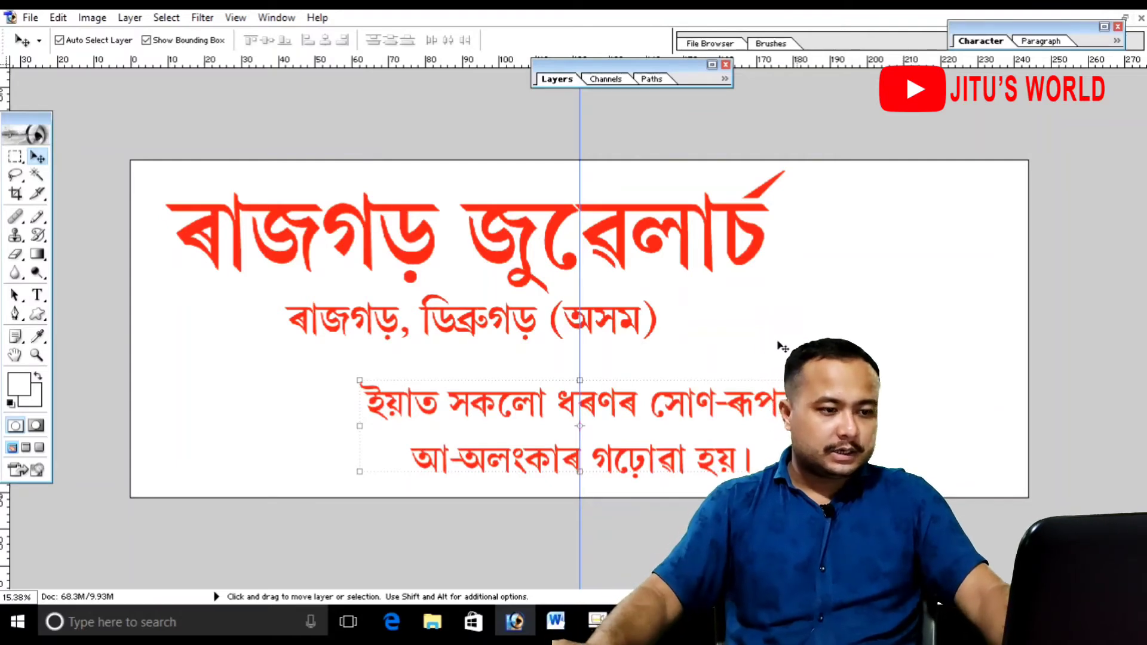
Show the banner and the jewellery image document side by side and copy the woman in the green sari into the banner
{"action": "left_click", "coordinate": [1126, 18]}
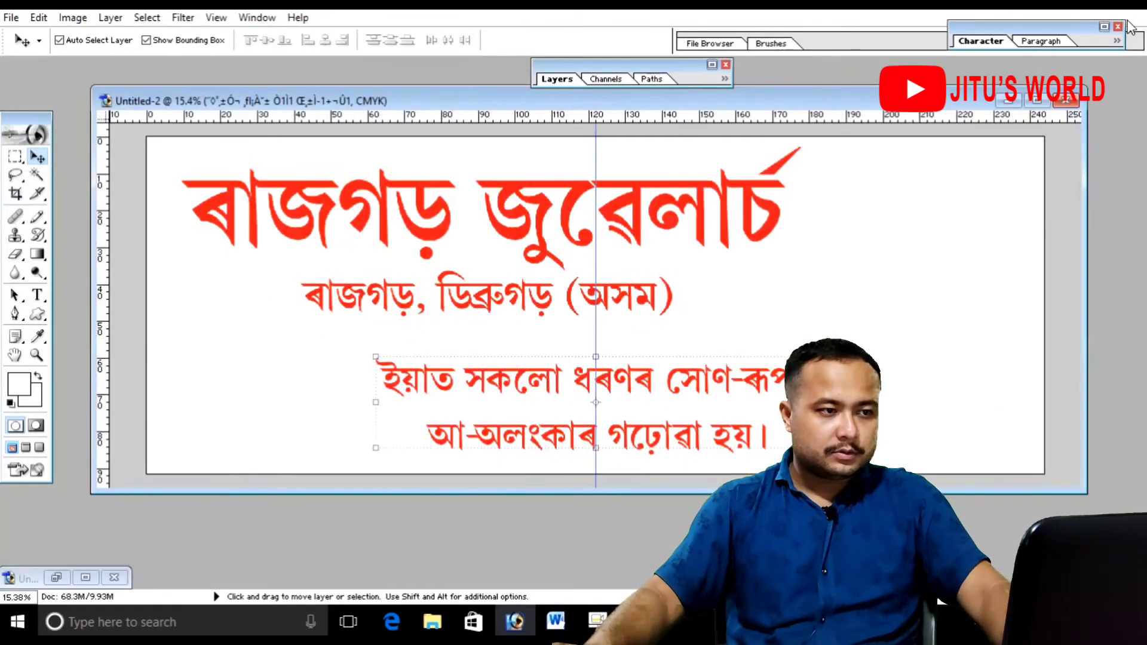
{"action": "left_click", "coordinate": [54, 578]}
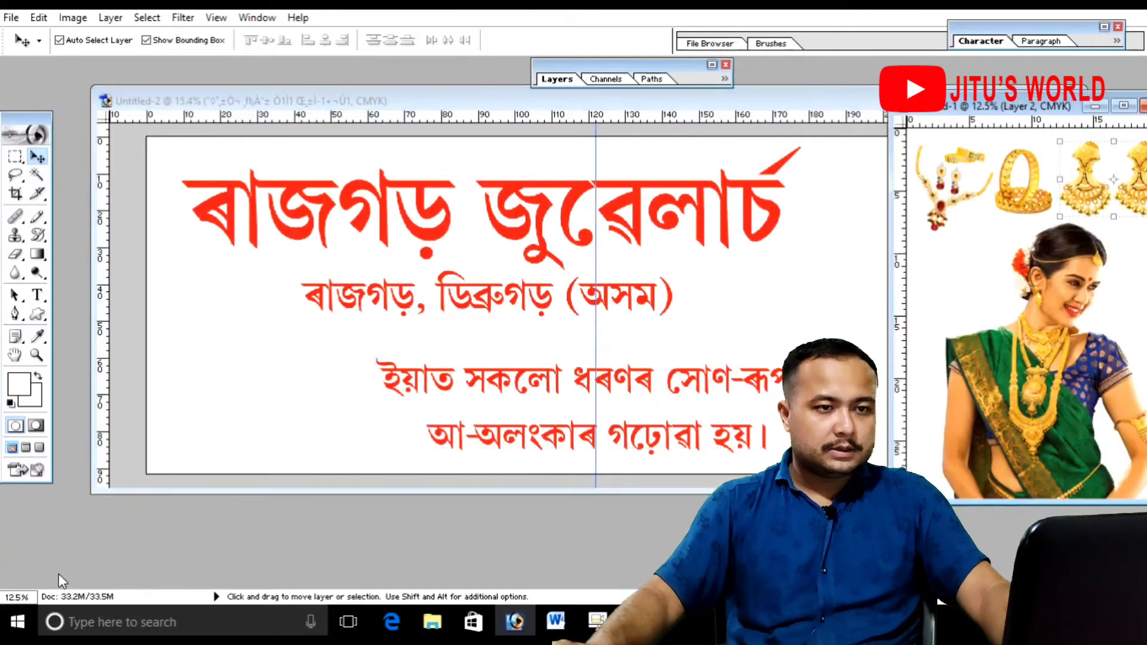
{"action": "double_click", "coordinate": [819, 102]}
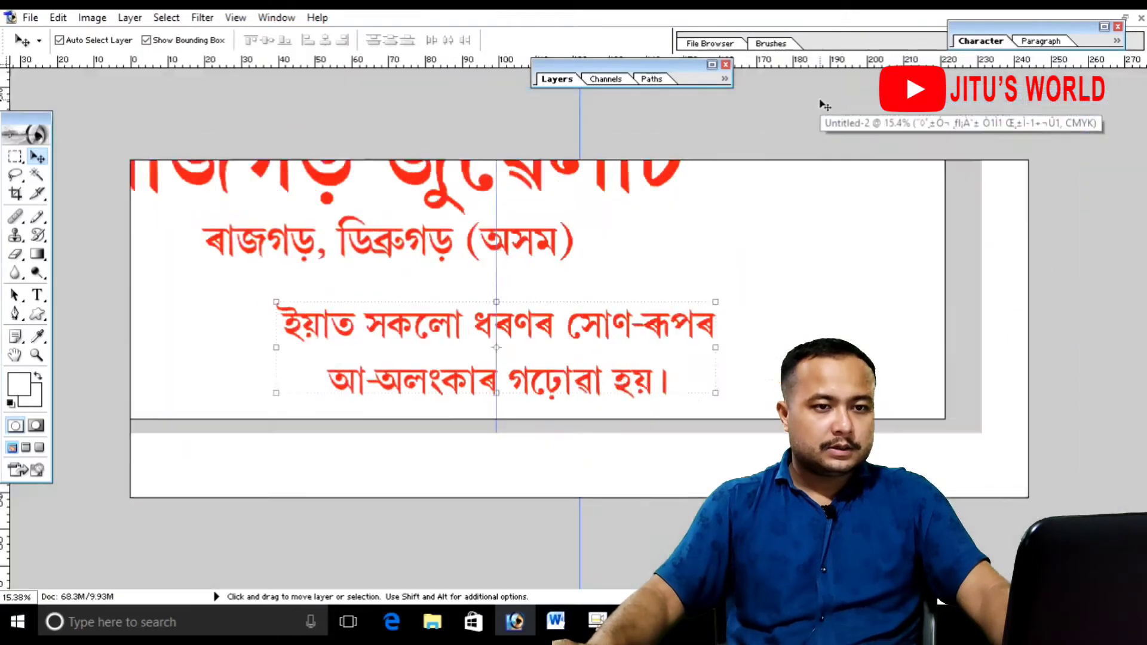
{"action": "left_click", "coordinate": [1125, 18]}
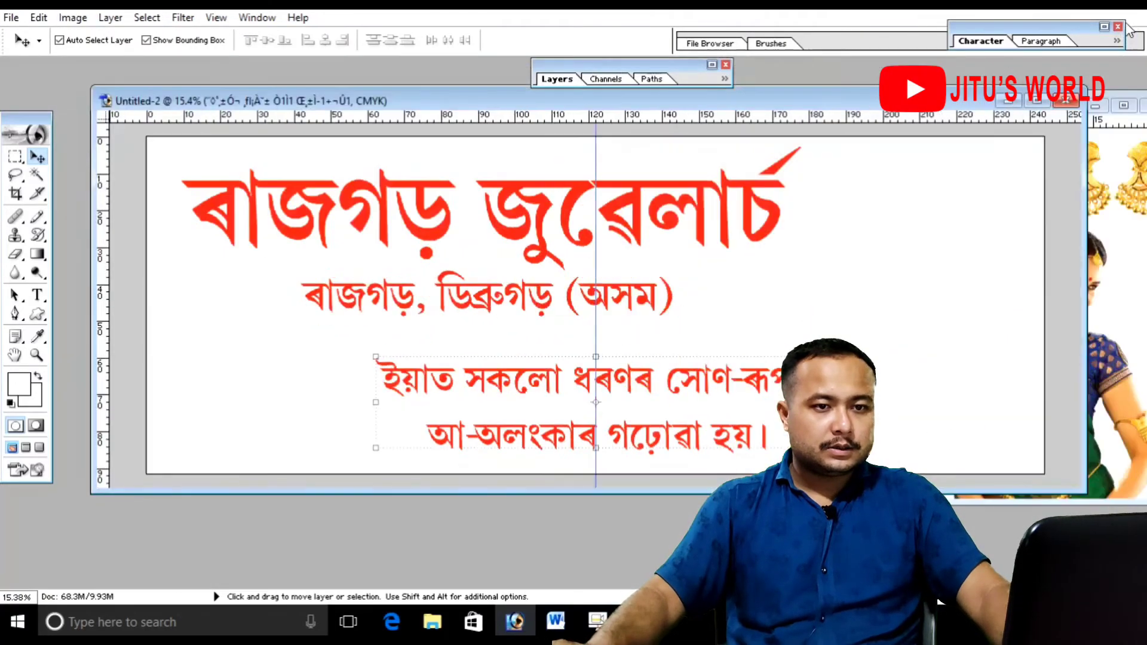
{"action": "left_click", "coordinate": [1142, 299]}
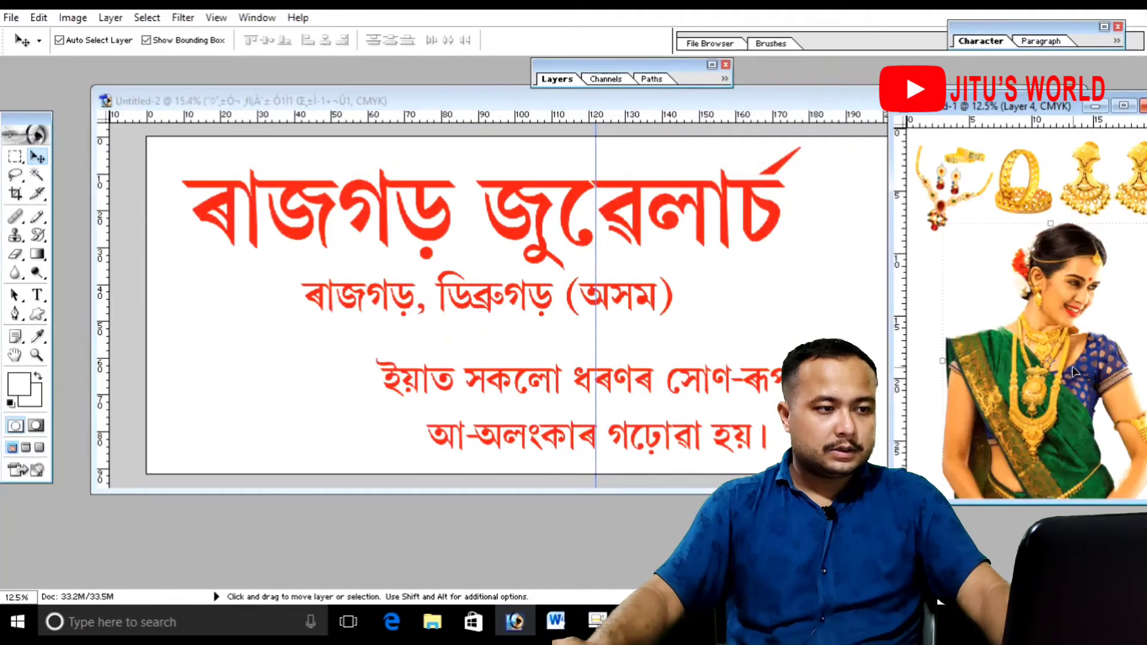
{"action": "left_click_drag", "start_coordinate": [1072, 371], "coordinate": [361, 357]}
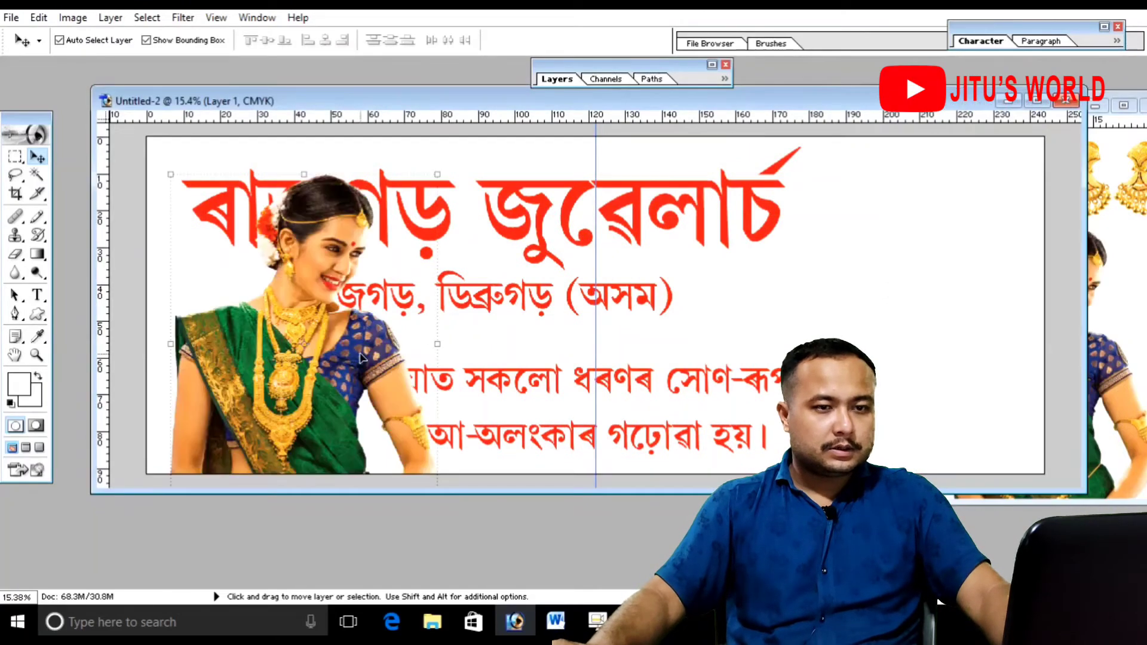
Copy the gold earrings, the bangles and the necklace set from the jewellery image document into the banner
{"action": "left_click", "coordinate": [1135, 276]}
{"action": "left_click_drag", "start_coordinate": [1091, 191], "coordinate": [772, 294]}
{"action": "left_click", "coordinate": [1101, 209]}
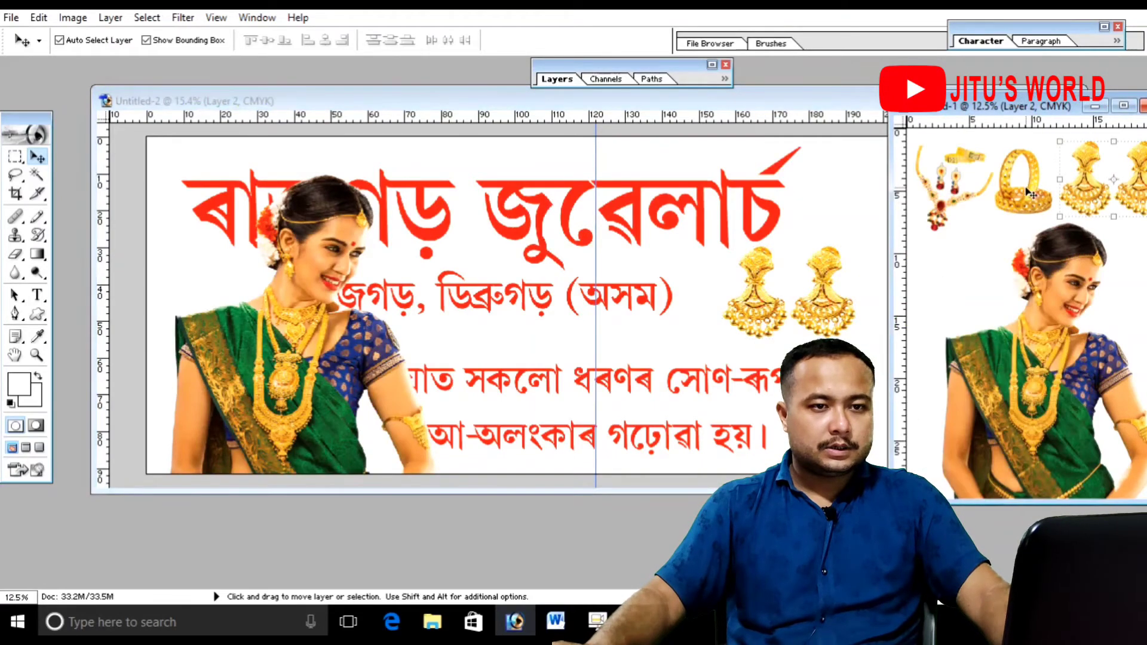
{"action": "left_click_drag", "start_coordinate": [1031, 195], "coordinate": [805, 297]}
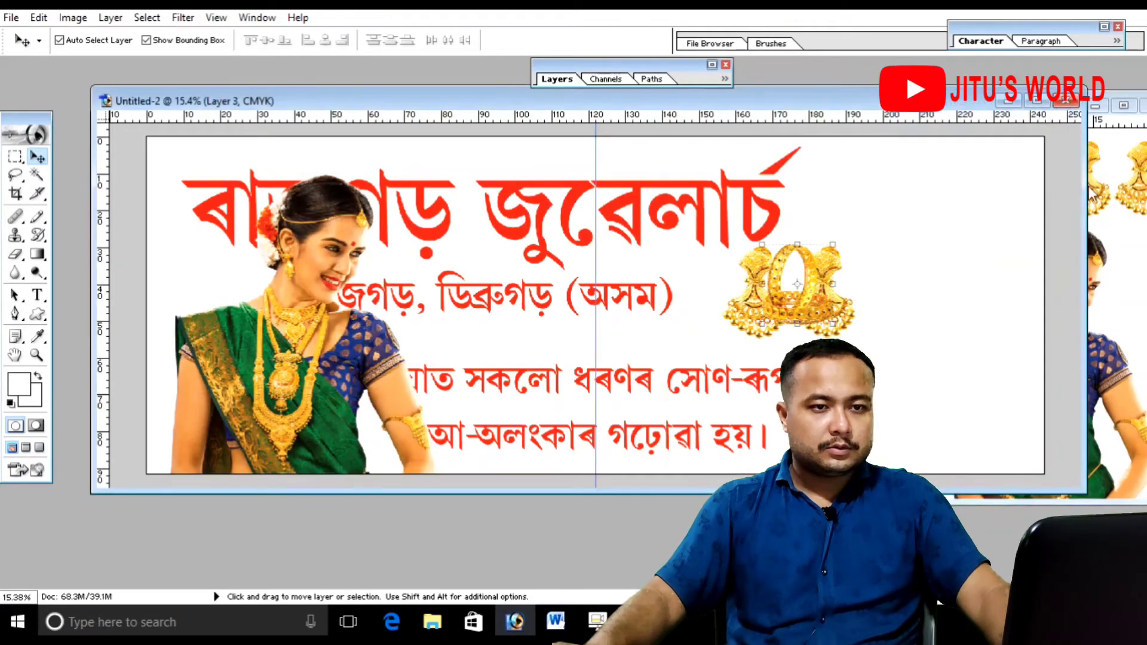
{"action": "left_click", "coordinate": [1106, 188]}
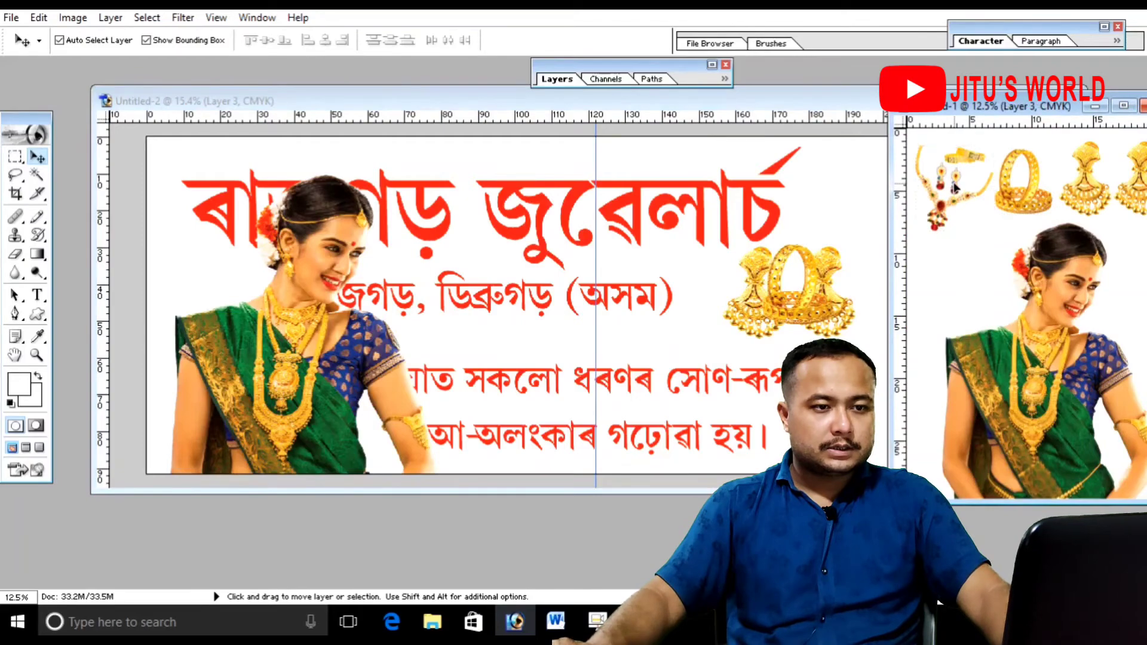
{"action": "left_click_drag", "start_coordinate": [957, 190], "coordinate": [803, 332]}
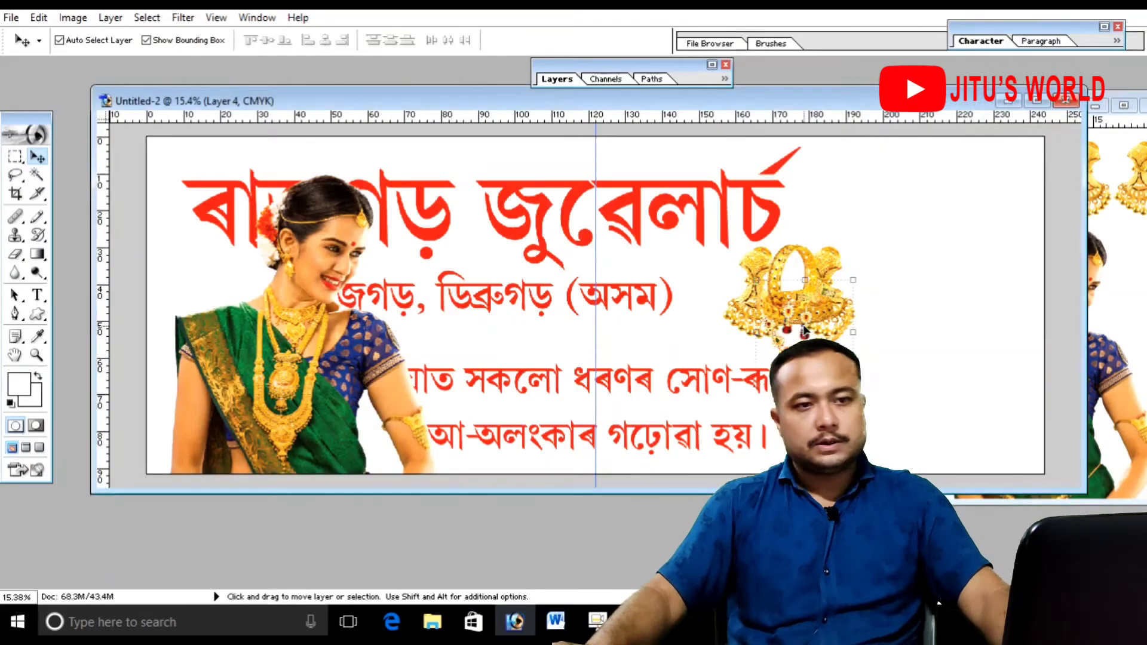
Maximize the banner document, shift the necklace set left away from the other jewellery and move the woman to the canvas's right edge
{"action": "left_click", "coordinate": [1039, 104]}
{"action": "left_click_drag", "start_coordinate": [837, 339], "coordinate": [642, 298]}
{"action": "left_click_drag", "start_coordinate": [377, 366], "coordinate": [986, 321]}
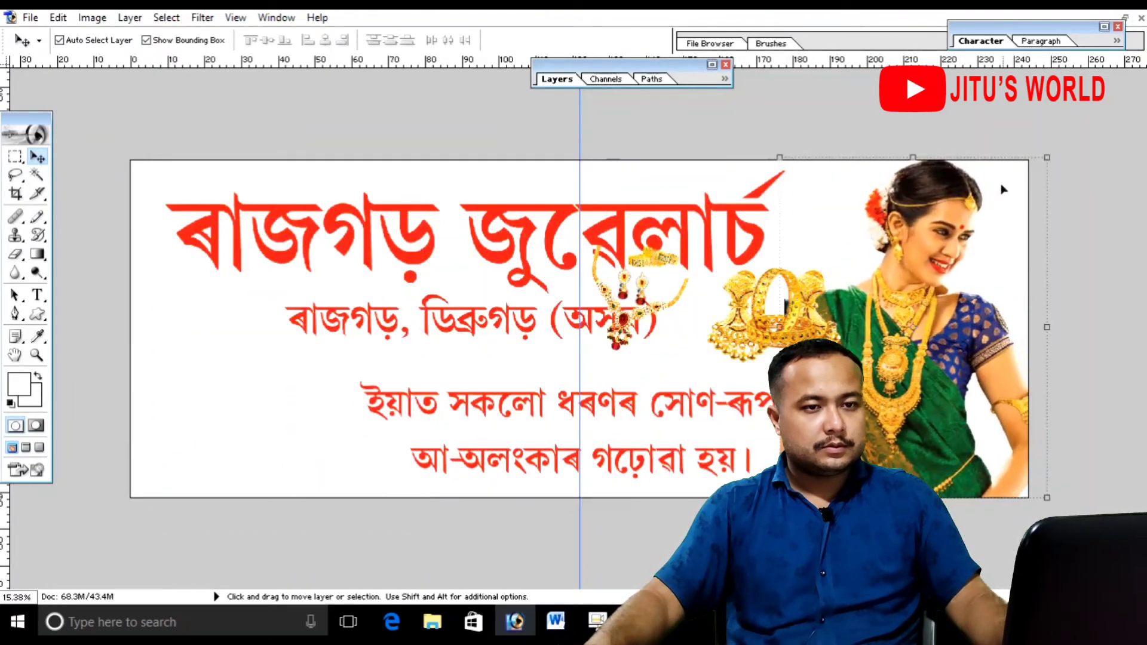
Flip the woman horizontally, align her with the canvas's right edge and scale her down slightly to fit the canvas height
{"action": "key", "text": "ctrl+t"}
{"action": "right_click", "coordinate": [899, 238]}
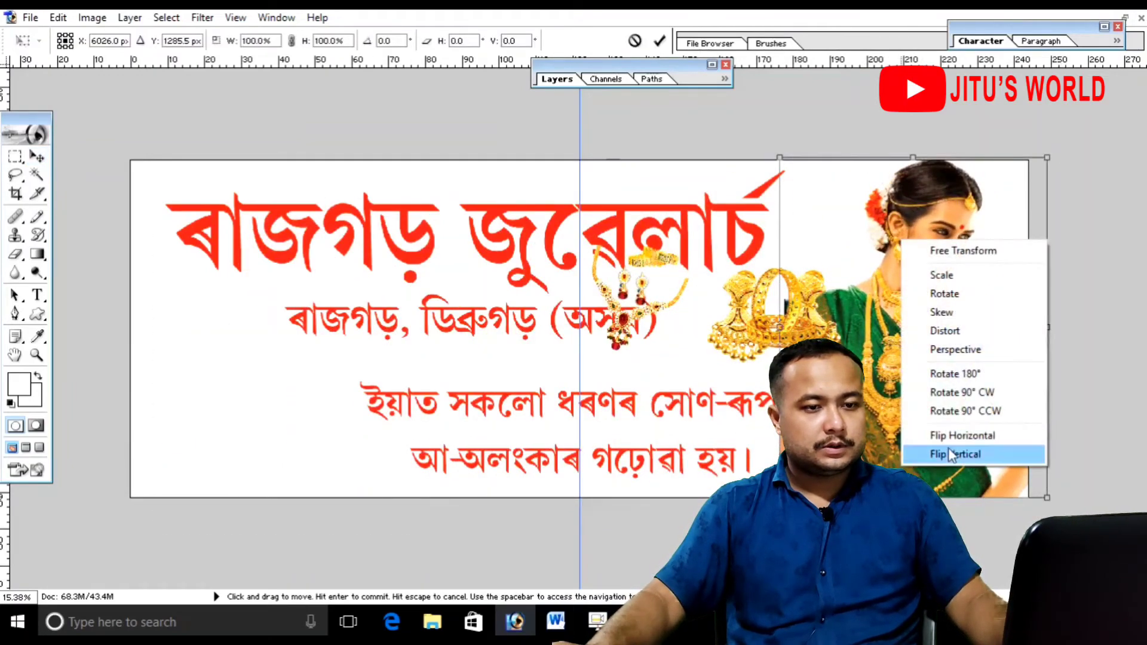
{"action": "left_click", "coordinate": [951, 442]}
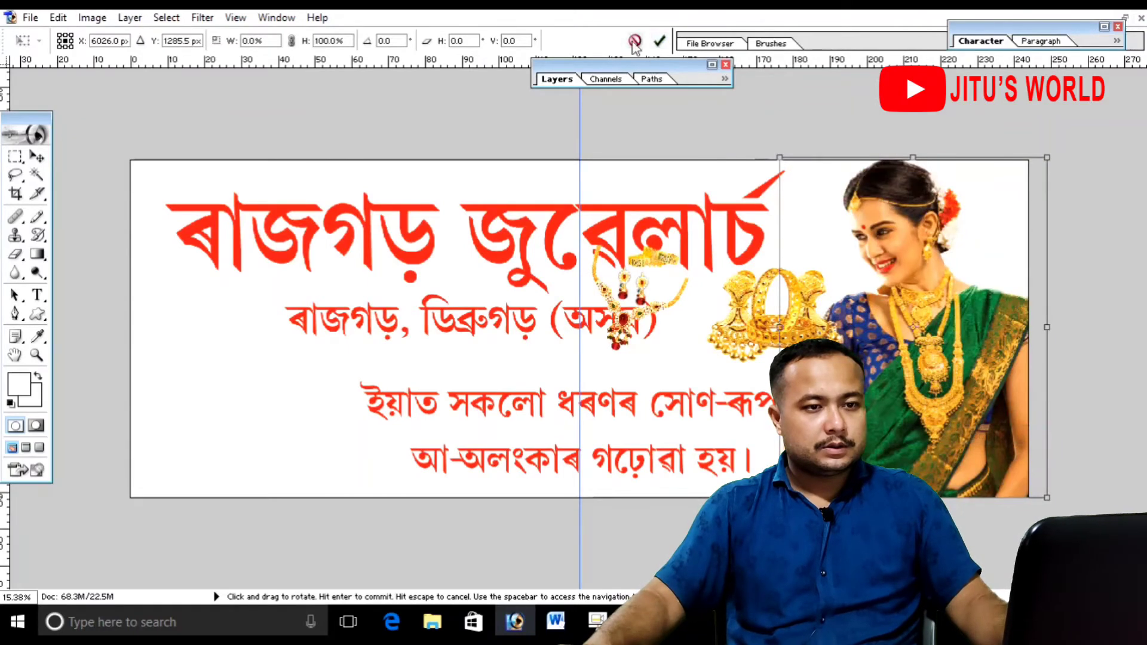
{"action": "left_click", "coordinate": [659, 41]}
{"action": "left_click_drag", "start_coordinate": [954, 406], "coordinate": [933, 407]}
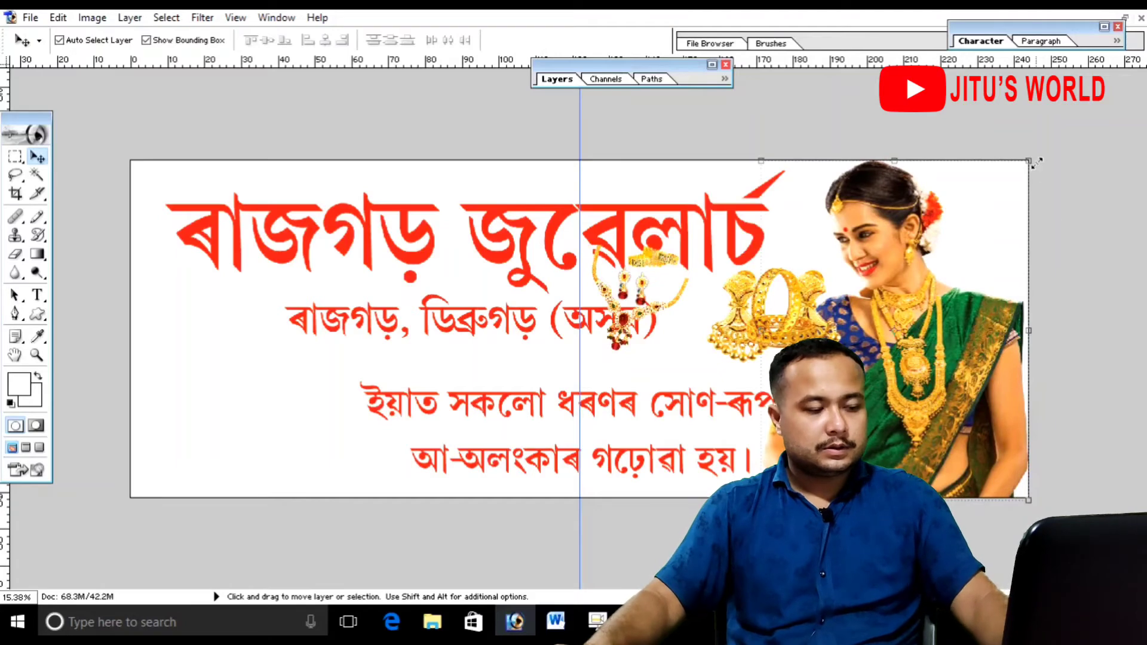
{"action": "left_click_drag", "start_coordinate": [1030, 160], "coordinate": [1025, 166]}
{"action": "left_click", "coordinate": [660, 41]}
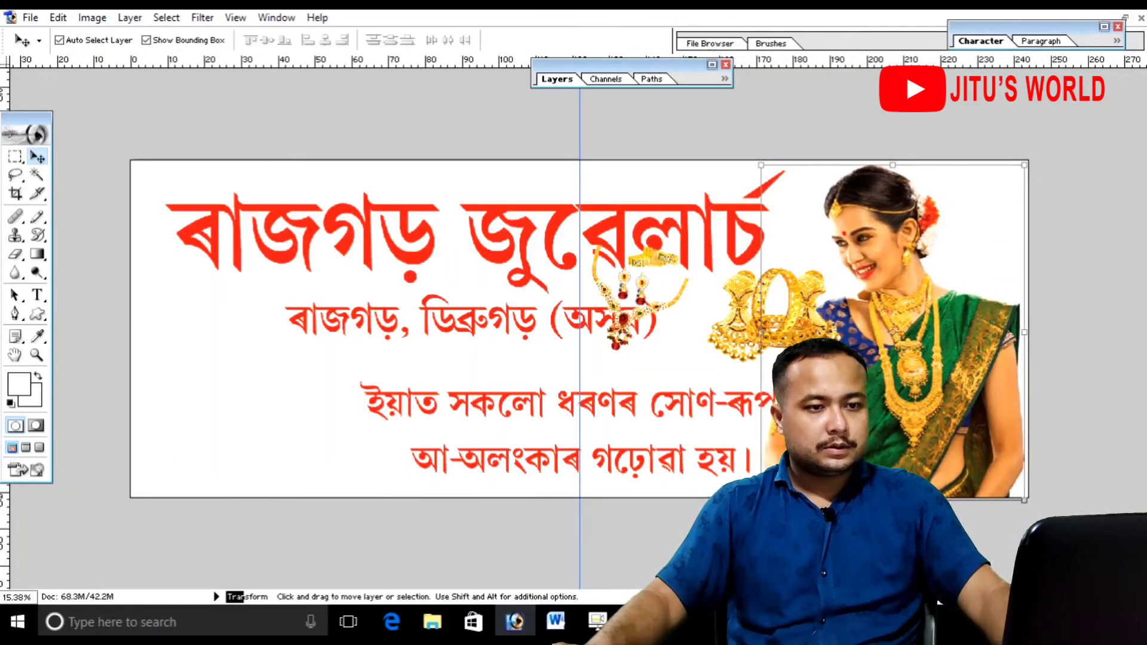
Arrange the jewellery at the canvas's lower left: earrings near the corner, bangles to their right and the necklace set above the earrings
{"action": "left_click", "coordinate": [795, 338]}
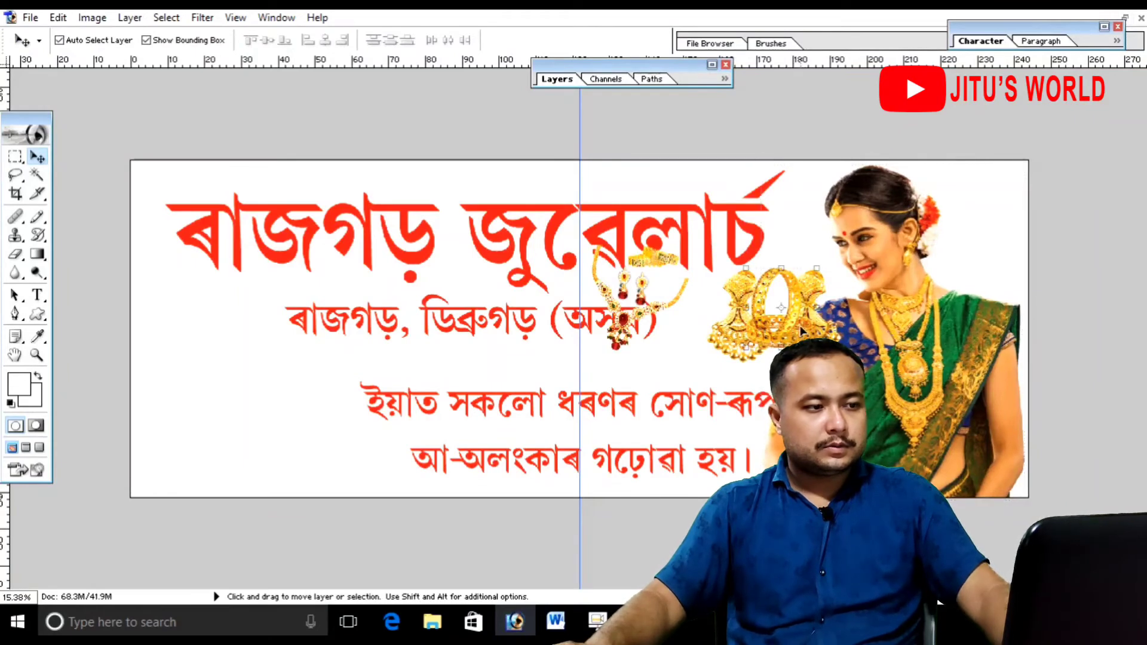
{"action": "left_click_drag", "start_coordinate": [801, 331], "coordinate": [216, 370]}
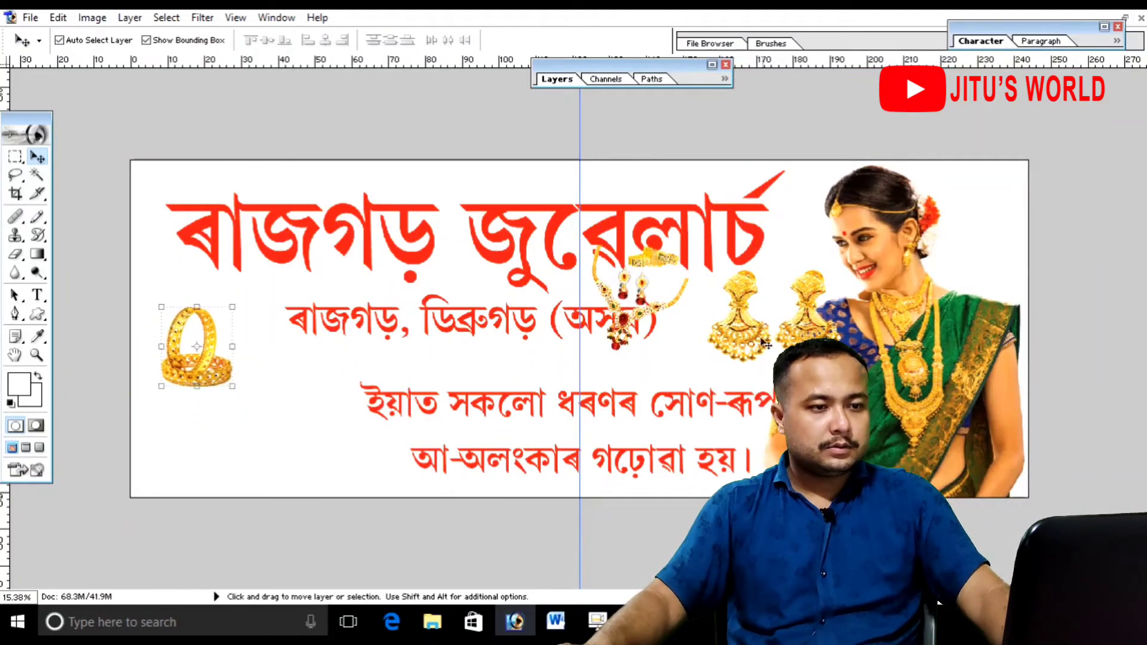
{"action": "left_click_drag", "start_coordinate": [764, 343], "coordinate": [208, 466]}
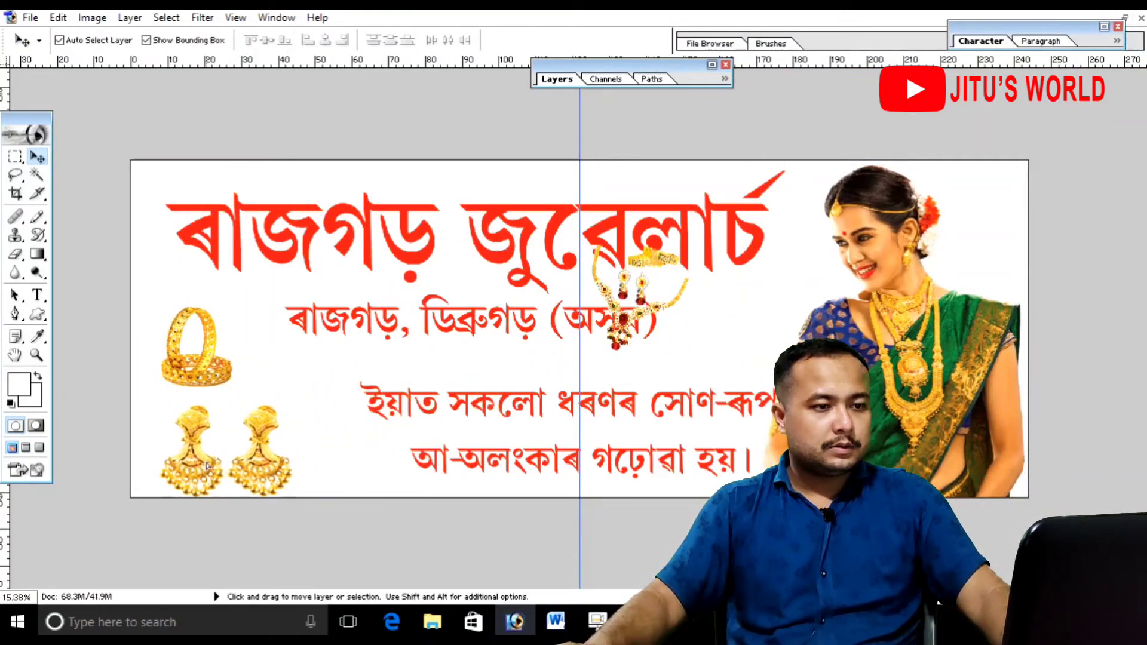
{"action": "left_click_drag", "start_coordinate": [648, 291], "coordinate": [357, 475]}
{"action": "right_click", "coordinate": [218, 372]}
{"action": "left_click", "coordinate": [229, 379]}
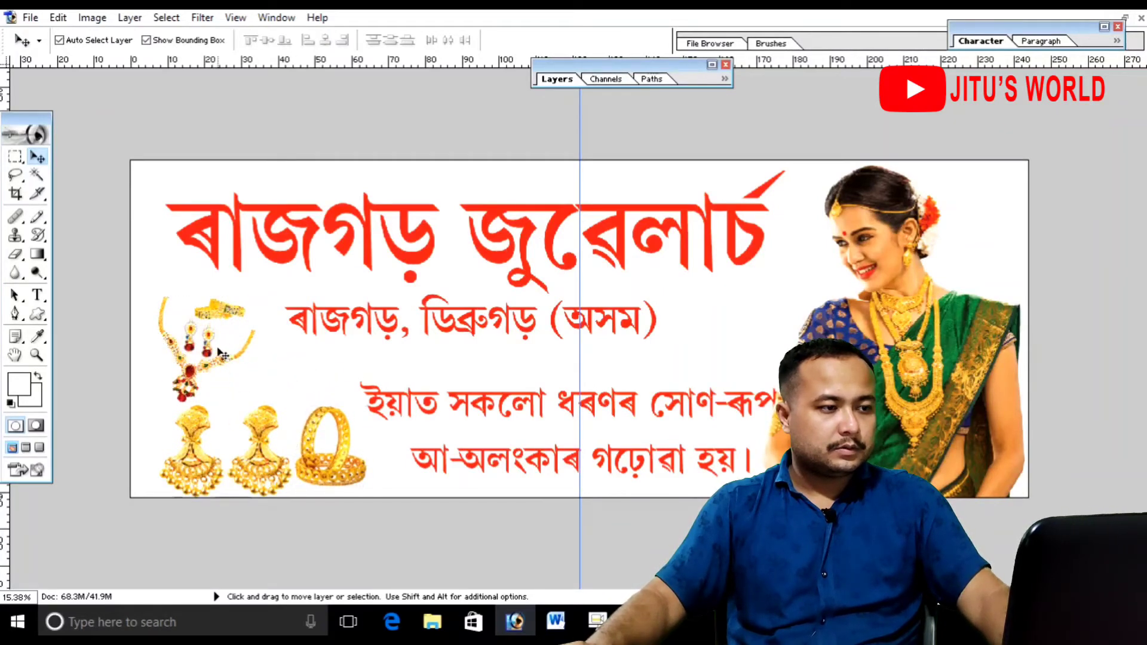
Nudge the necklace set slightly right and down, and shift the earrings left and up towards the canvas's left edge
{"action": "mouse_move", "coordinate": [206, 349]}
{"action": "left_mouse_down"}
{"action": "mouse_move", "coordinate": [226, 350]}
{"action": "mouse_move", "coordinate": [220, 344]}
{"action": "left_mouse_up"}
{"action": "left_click_drag", "start_coordinate": [267, 443], "coordinate": [238, 429]}
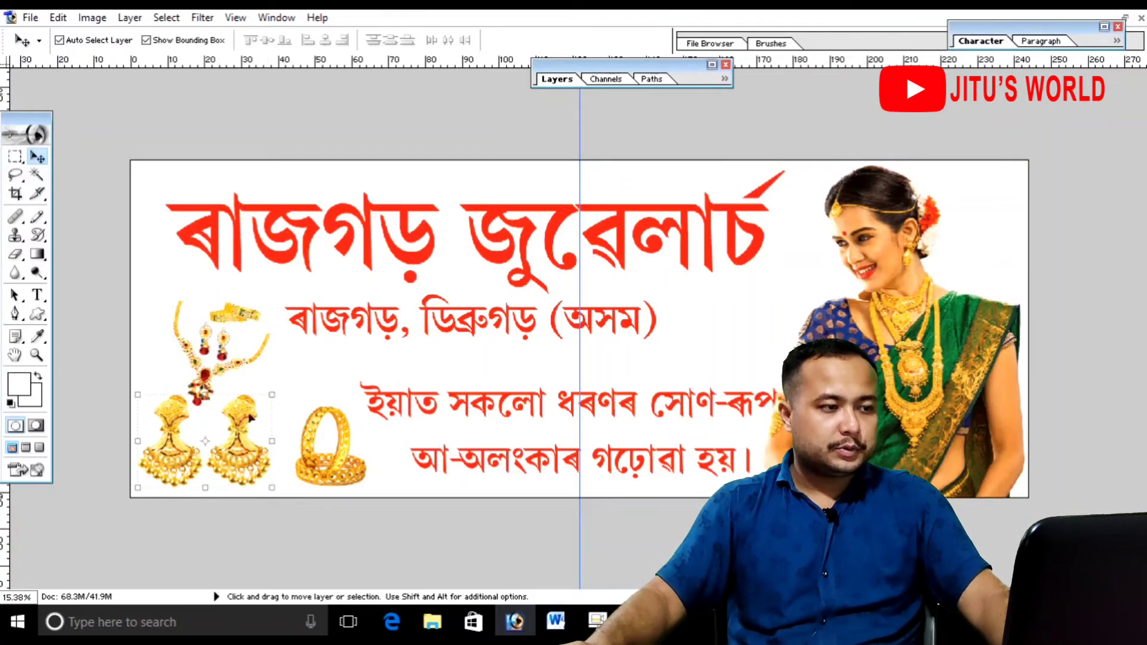
{"action": "left_click", "coordinate": [235, 356]}
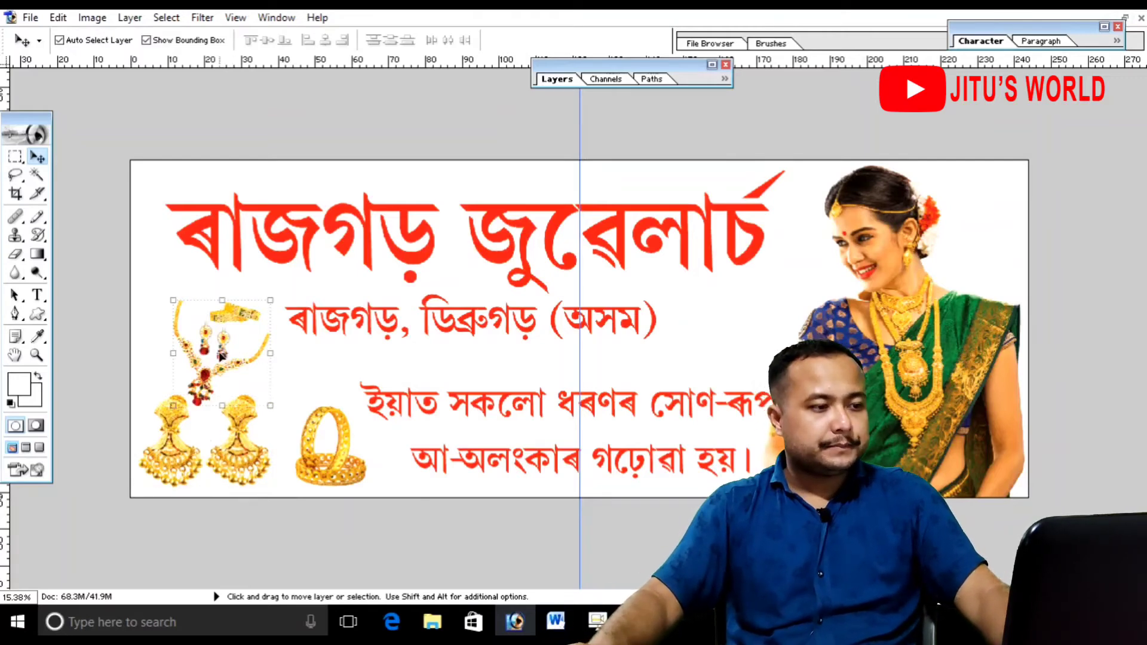
Nudge the necklace set slightly right and up, and move the bangles up and left beside the earrings
{"action": "left_click_drag", "start_coordinate": [222, 355], "coordinate": [226, 352]}
{"action": "left_click_drag", "start_coordinate": [331, 428], "coordinate": [316, 402]}
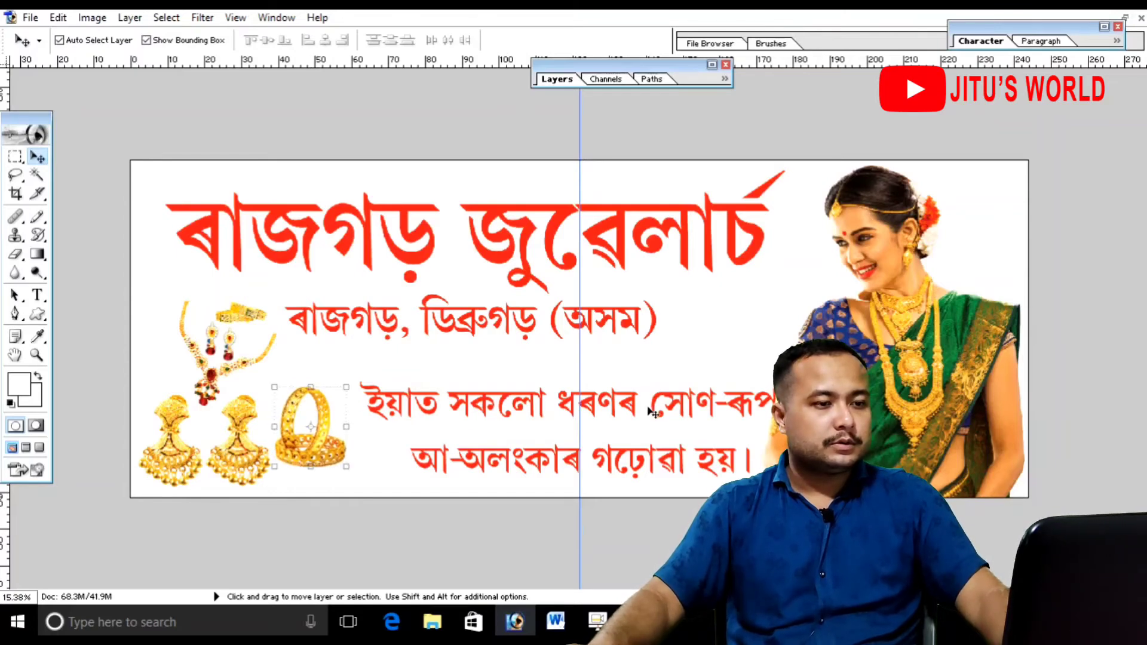
Shift the location line right, nudge the heading slightly left, and move the service description left and slightly up beside the bangles
{"action": "left_click_drag", "start_coordinate": [607, 323], "coordinate": [642, 325]}
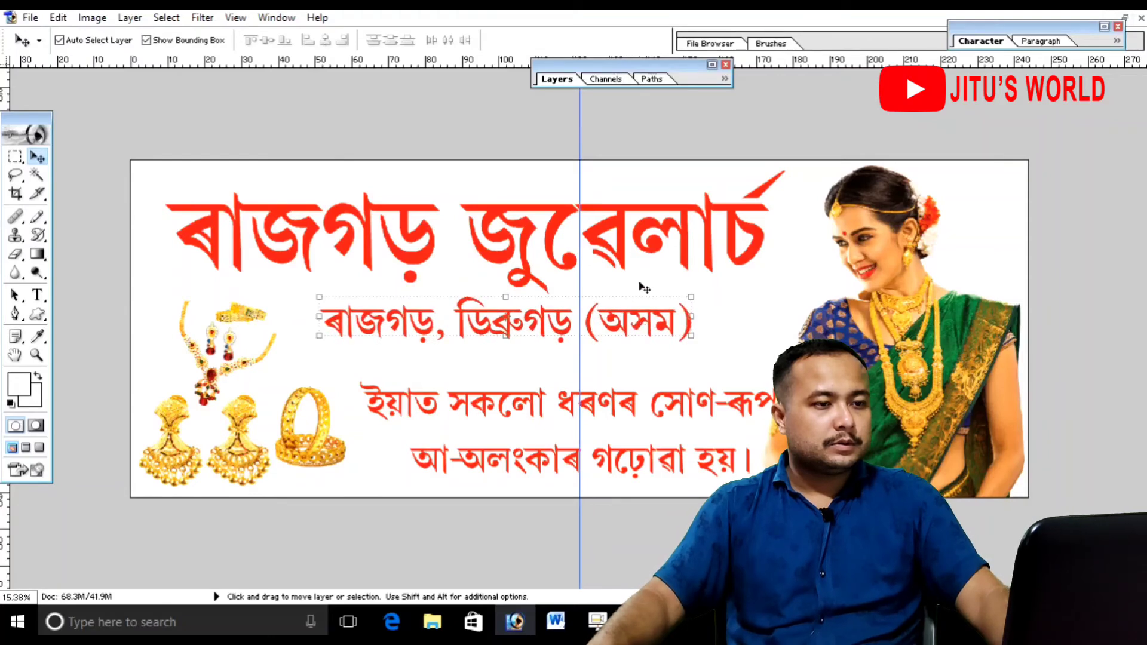
{"action": "left_click_drag", "start_coordinate": [614, 218], "coordinate": [611, 218]}
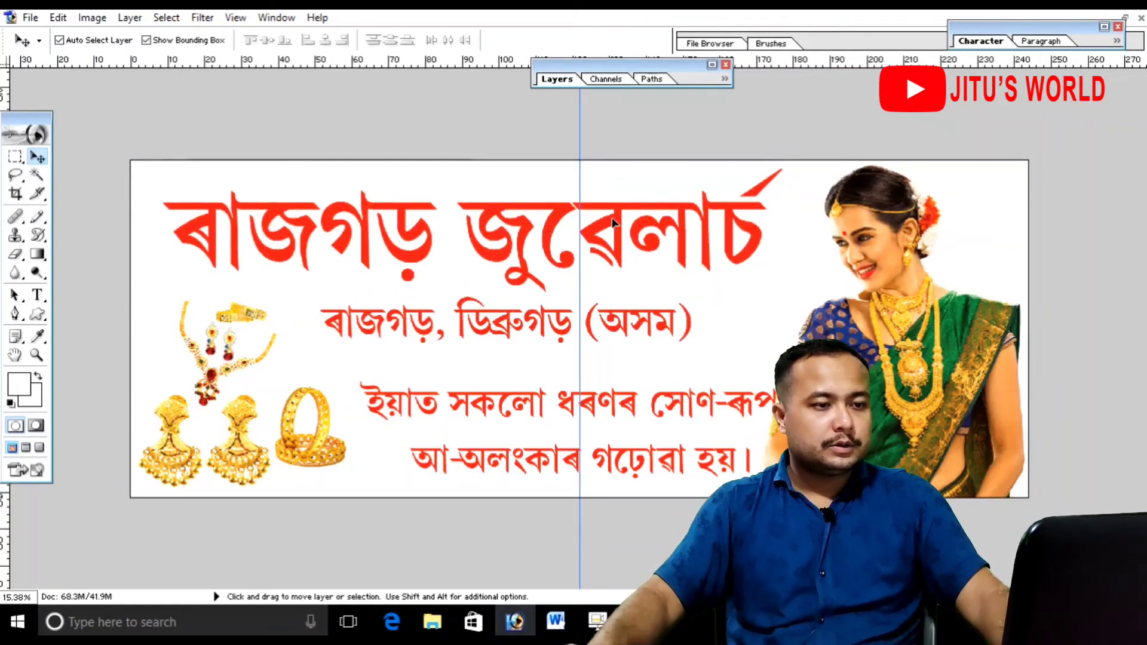
{"action": "left_click", "coordinate": [685, 355]}
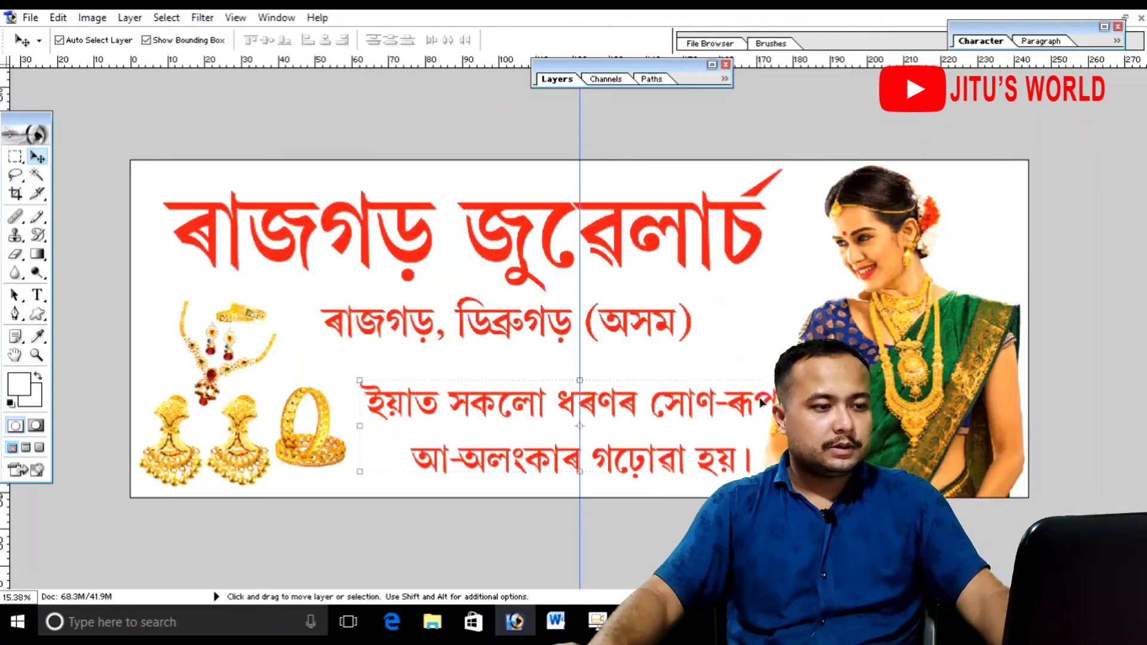
{"action": "left_click_drag", "start_coordinate": [762, 403], "coordinate": [733, 397]}
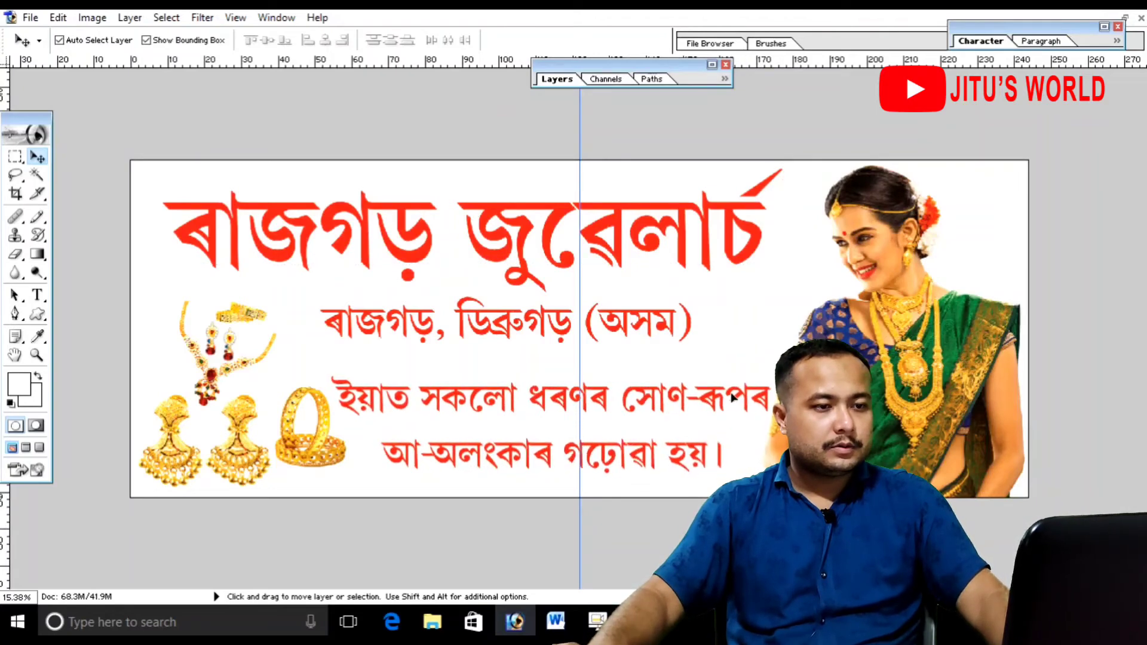
Select the entire canvas and add a bright red Solid Color fill layer directly above the Background layer
{"action": "left_click", "coordinate": [15, 156]}
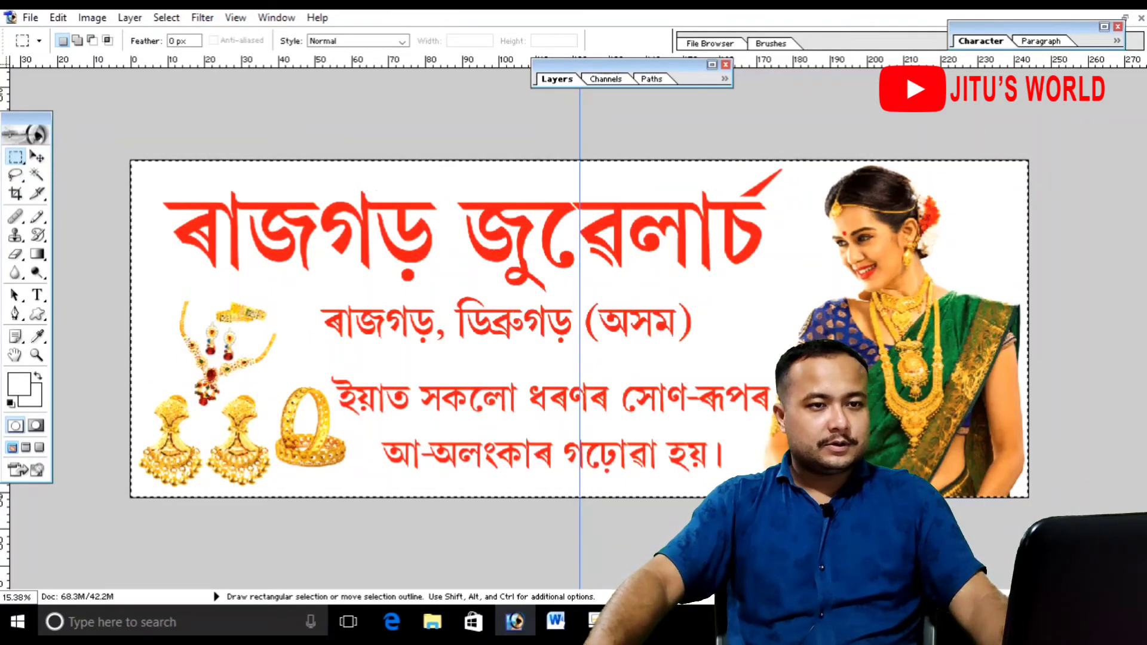
{"action": "left_click", "coordinate": [554, 78]}
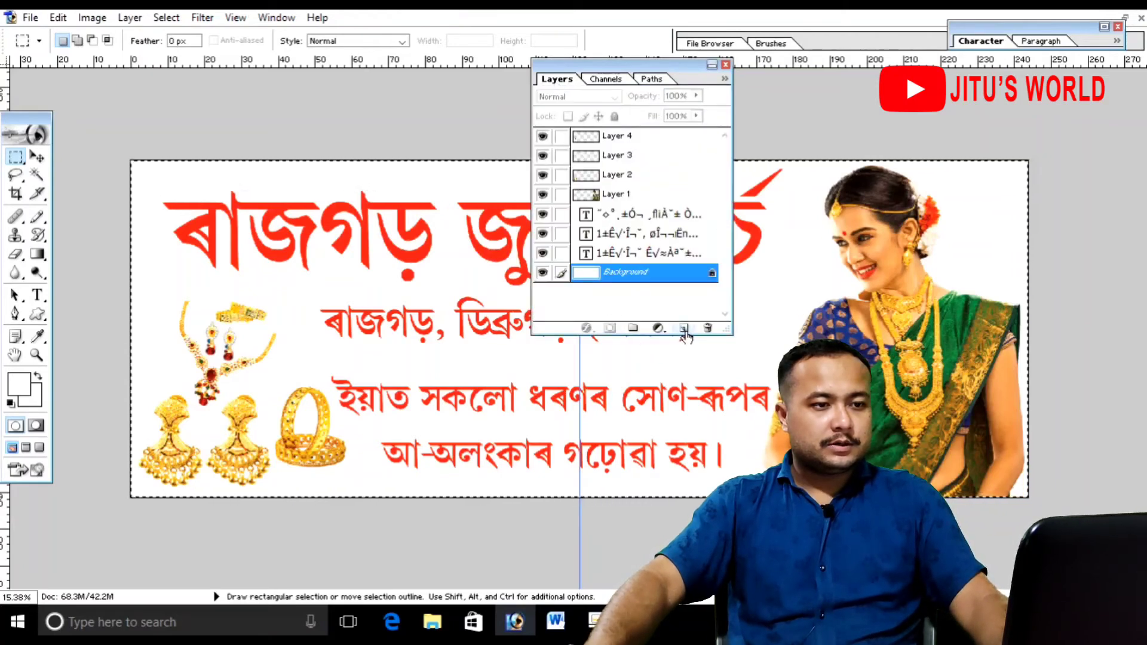
{"action": "left_click", "coordinate": [684, 328]}
{"action": "left_click", "coordinate": [658, 328]}
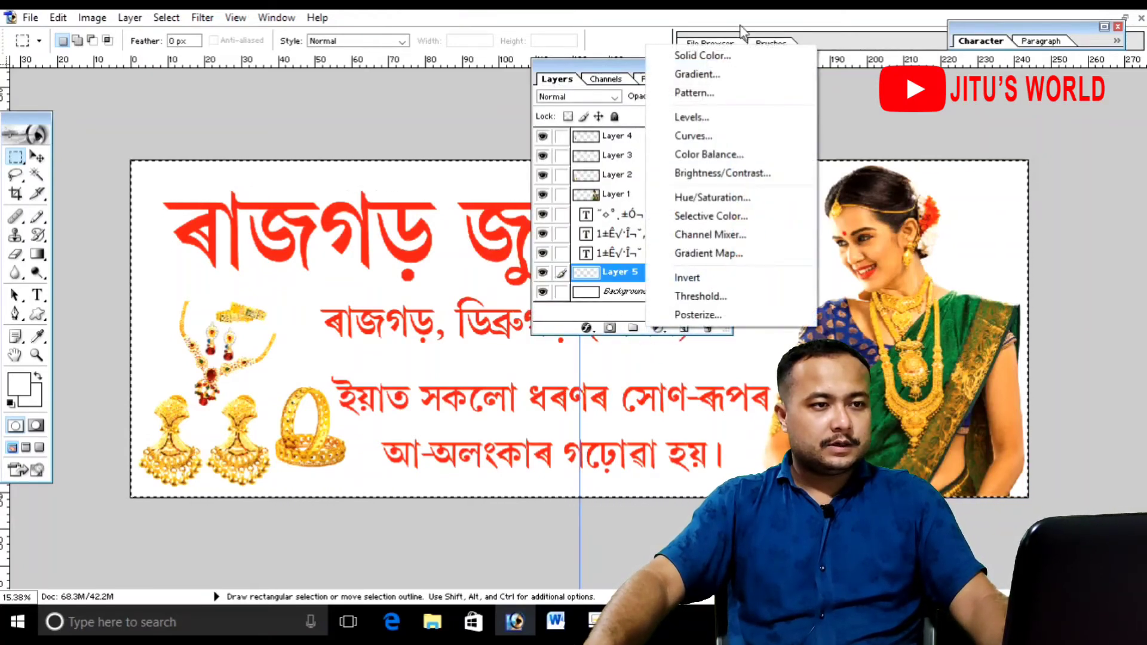
{"action": "left_click", "coordinate": [700, 55]}
{"action": "left_click_drag", "start_coordinate": [619, 266], "coordinate": [758, 248]}
{"action": "left_click", "coordinate": [804, 245]}
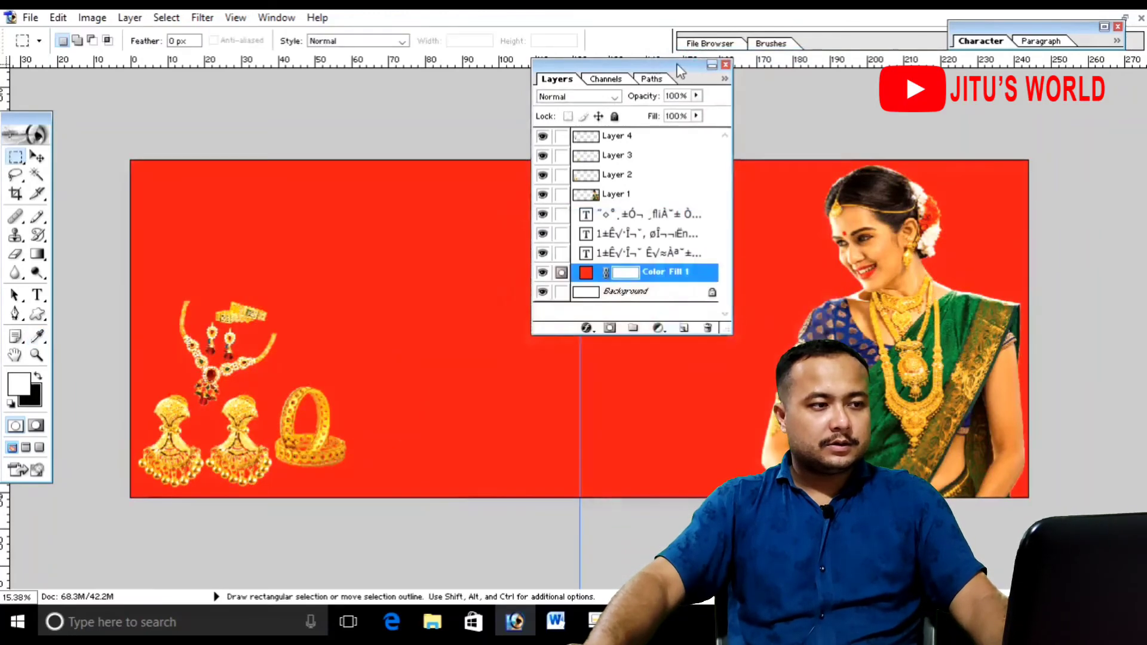
Recolour the whole Assamese shop-name heading white (FFFFFF)
{"action": "left_click", "coordinate": [41, 301]}
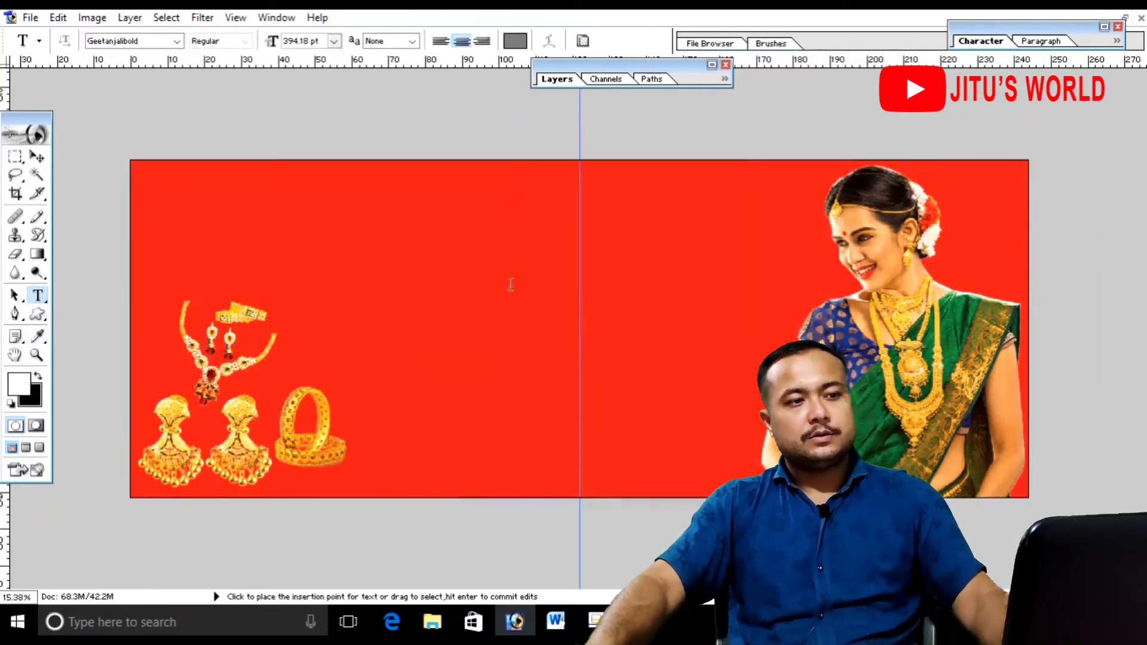
{"action": "left_click", "coordinate": [507, 227]}
{"action": "key", "text": "ctrl+a"}
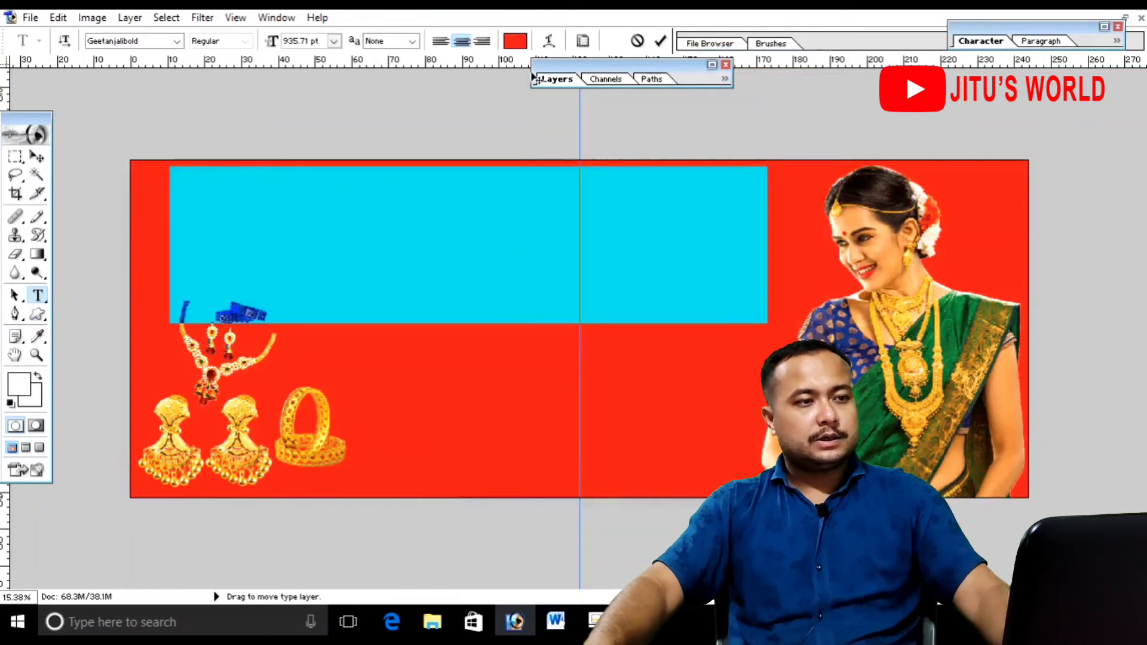
{"action": "left_click", "coordinate": [515, 41]}
{"action": "left_click_drag", "start_coordinate": [624, 266], "coordinate": [442, 258]}
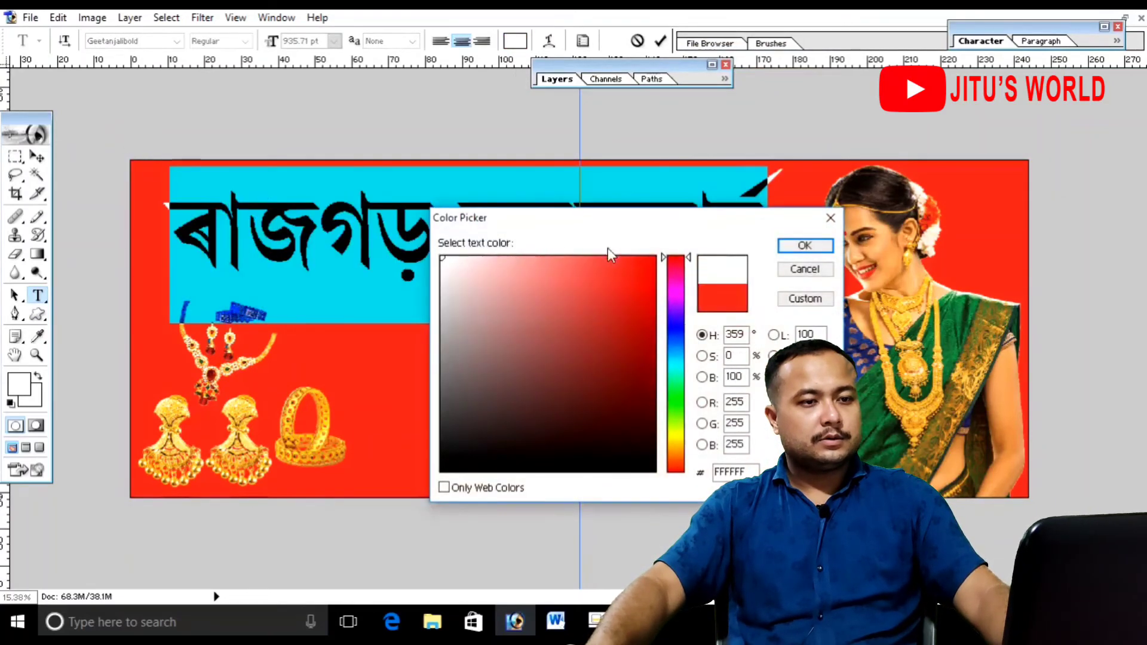
{"action": "left_click", "coordinate": [794, 246]}
{"action": "left_click", "coordinate": [660, 40]}
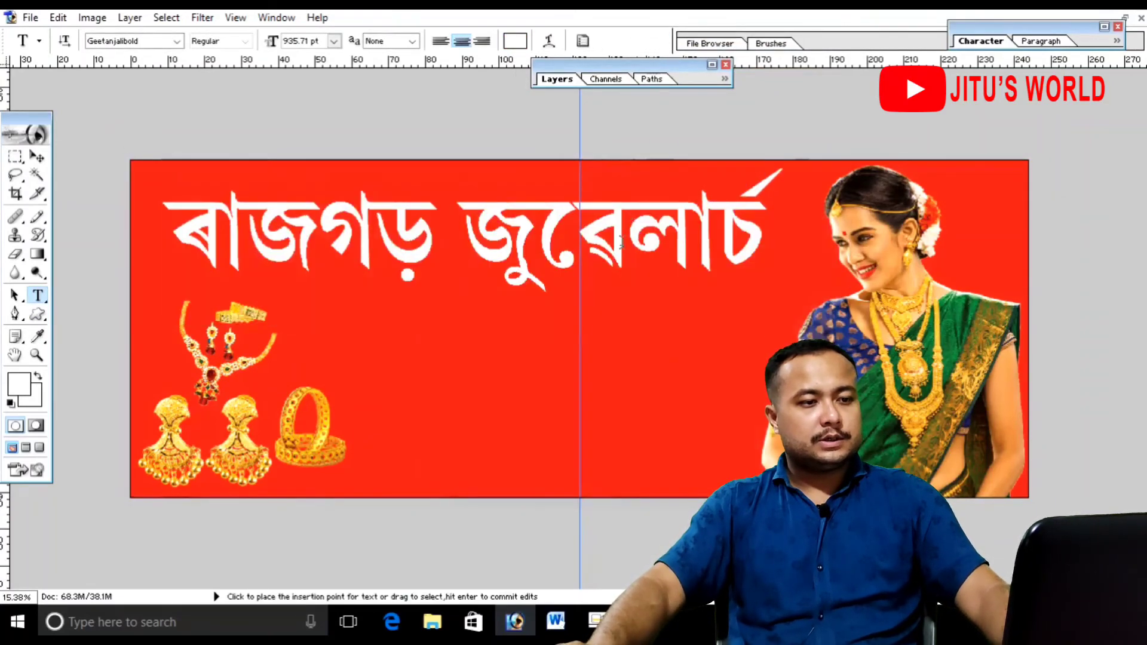
Recolour both lines of the service description at the banner's bottom white
{"action": "left_click", "coordinate": [563, 440]}
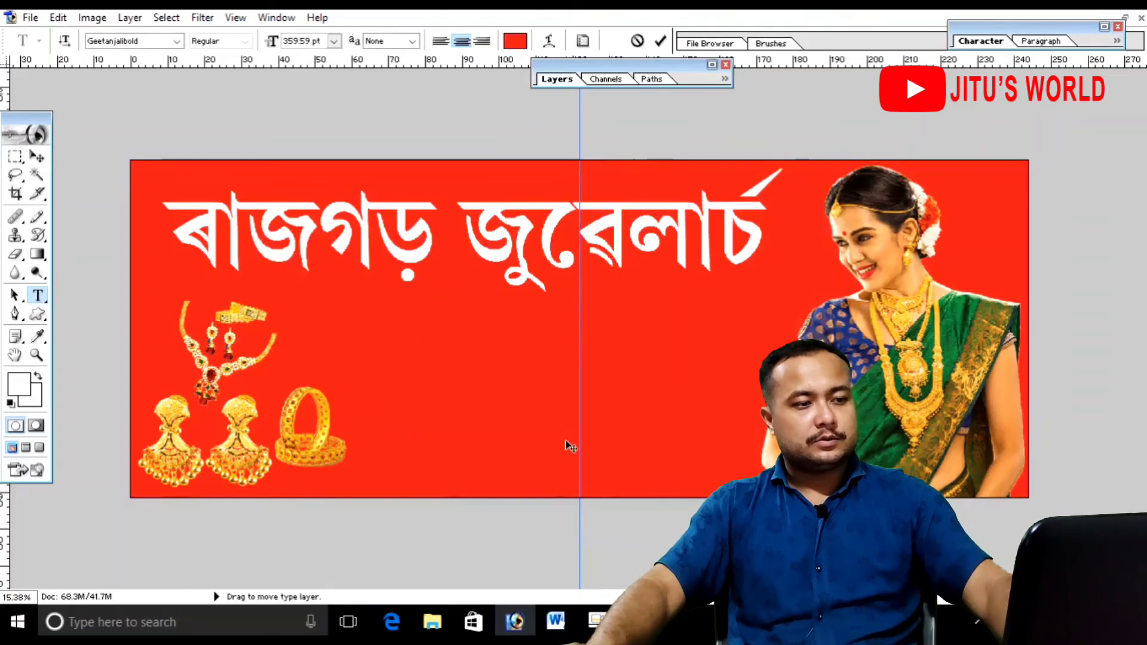
{"action": "key", "text": "ctrl+a"}
{"action": "left_click", "coordinate": [515, 41]}
{"action": "left_click", "coordinate": [442, 258]}
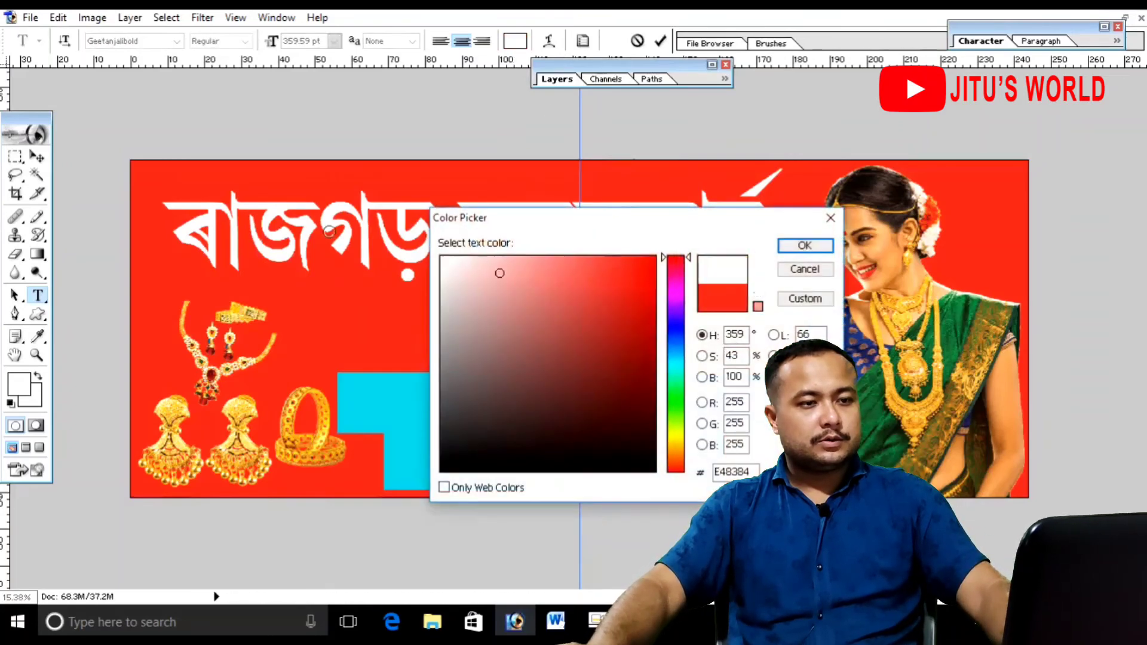
{"action": "left_click", "coordinate": [803, 249]}
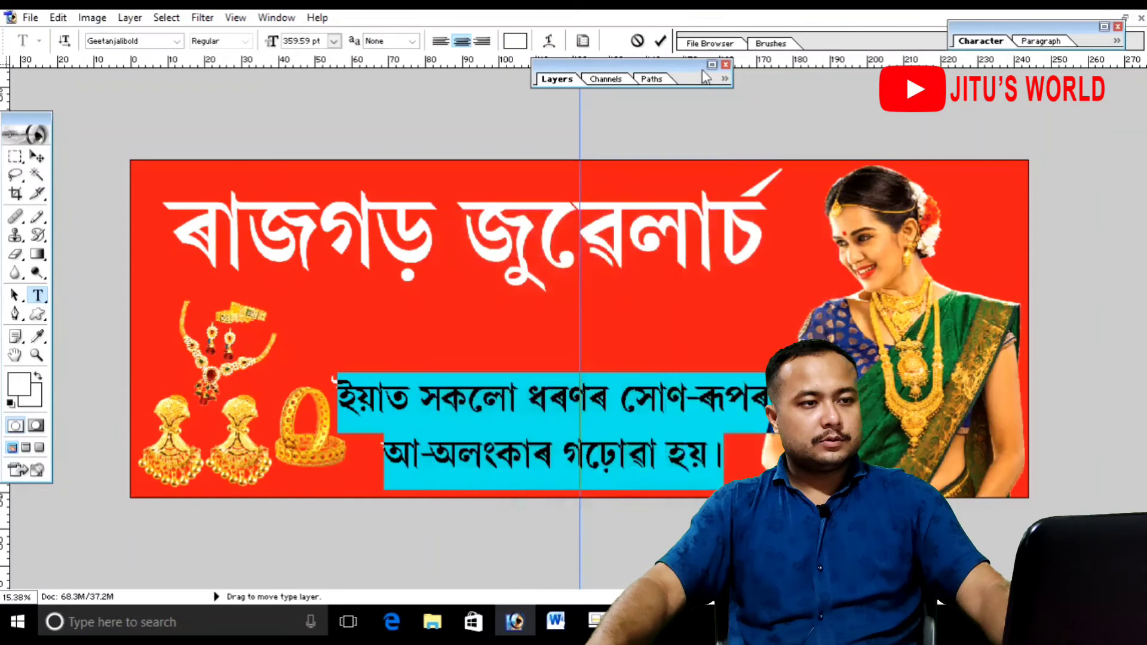
{"action": "left_click", "coordinate": [660, 40]}
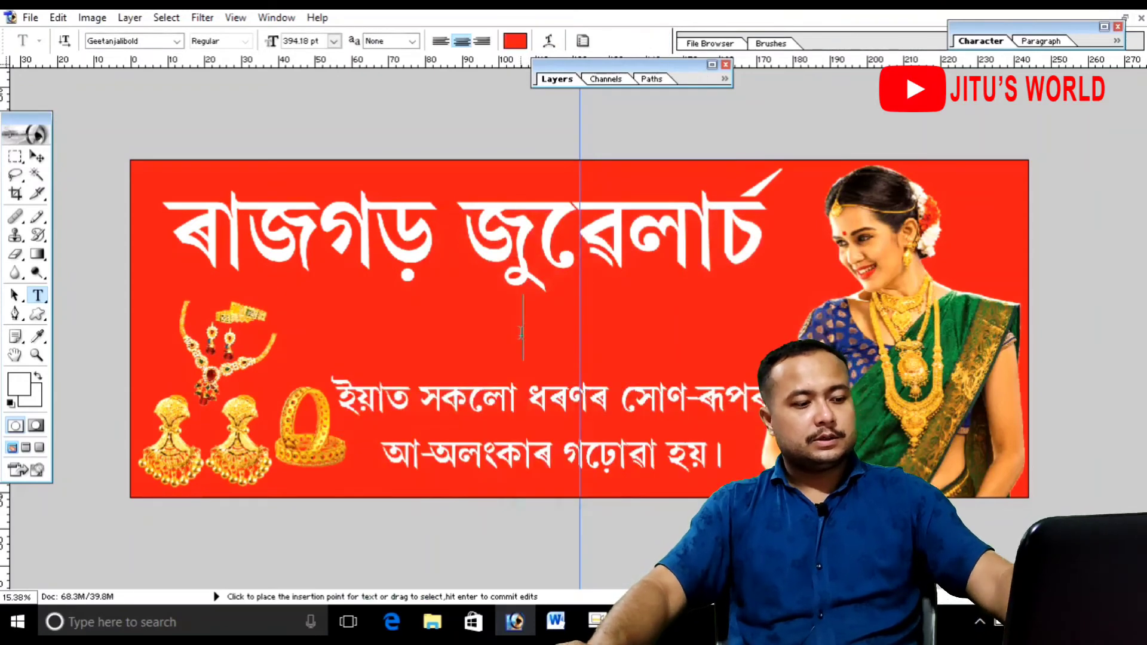
Recolour the location line beneath the heading yellow
{"action": "key", "text": "ctrl+a"}
{"action": "left_click", "coordinate": [516, 40]}
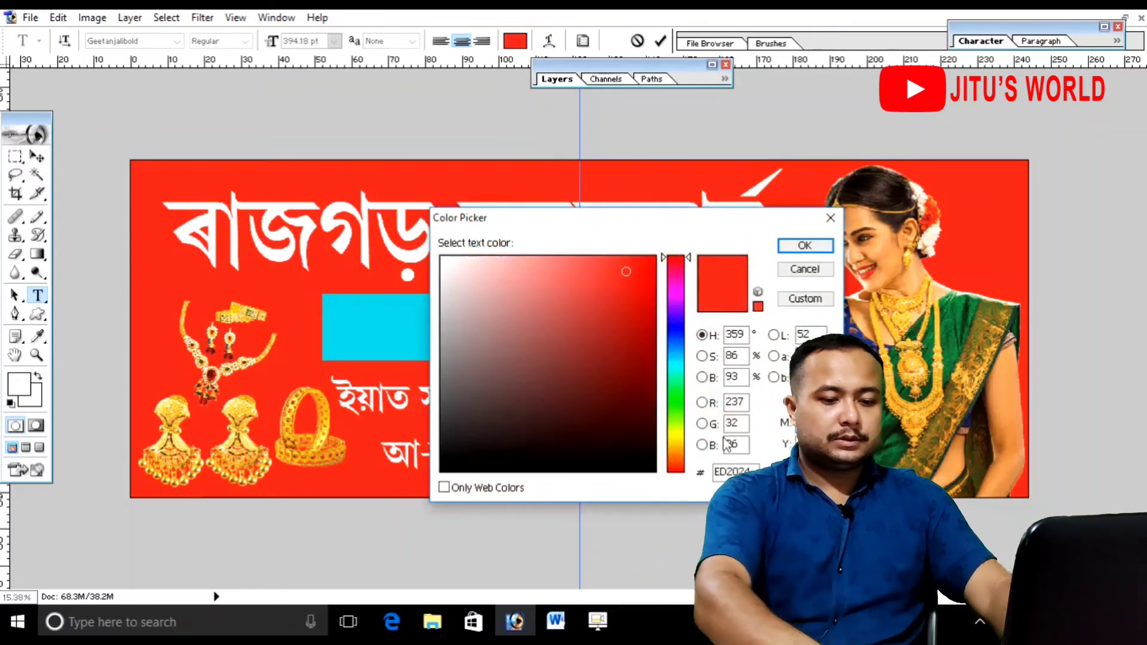
{"action": "type", "text": "0"}
{"action": "key", "text": "Return"}
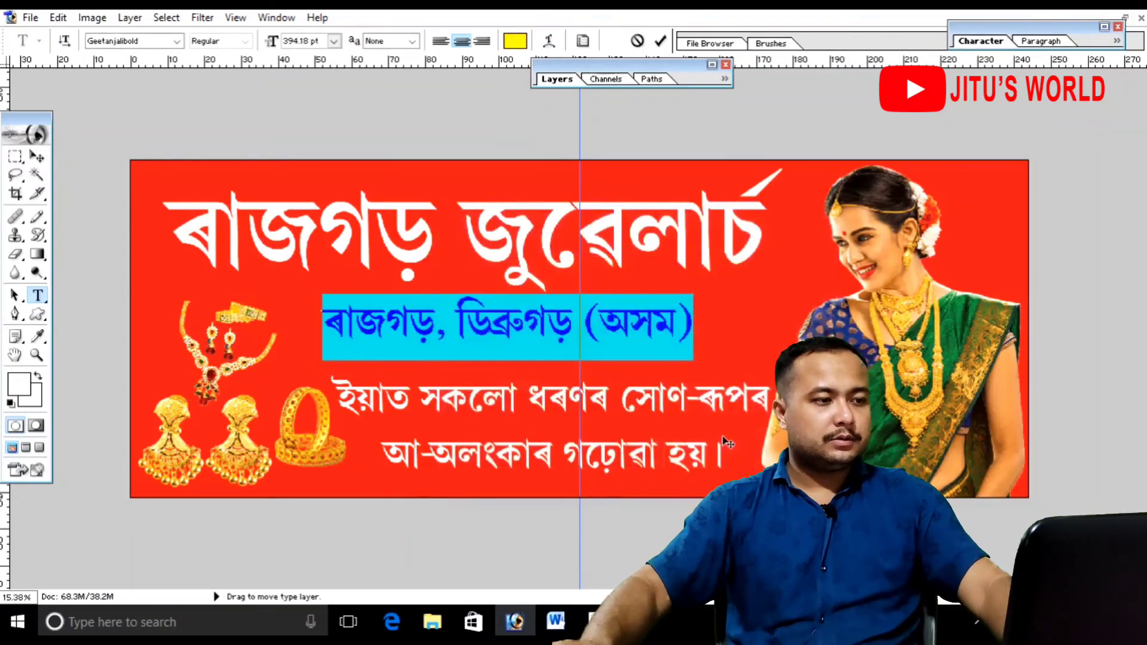
{"action": "left_click", "coordinate": [663, 41]}
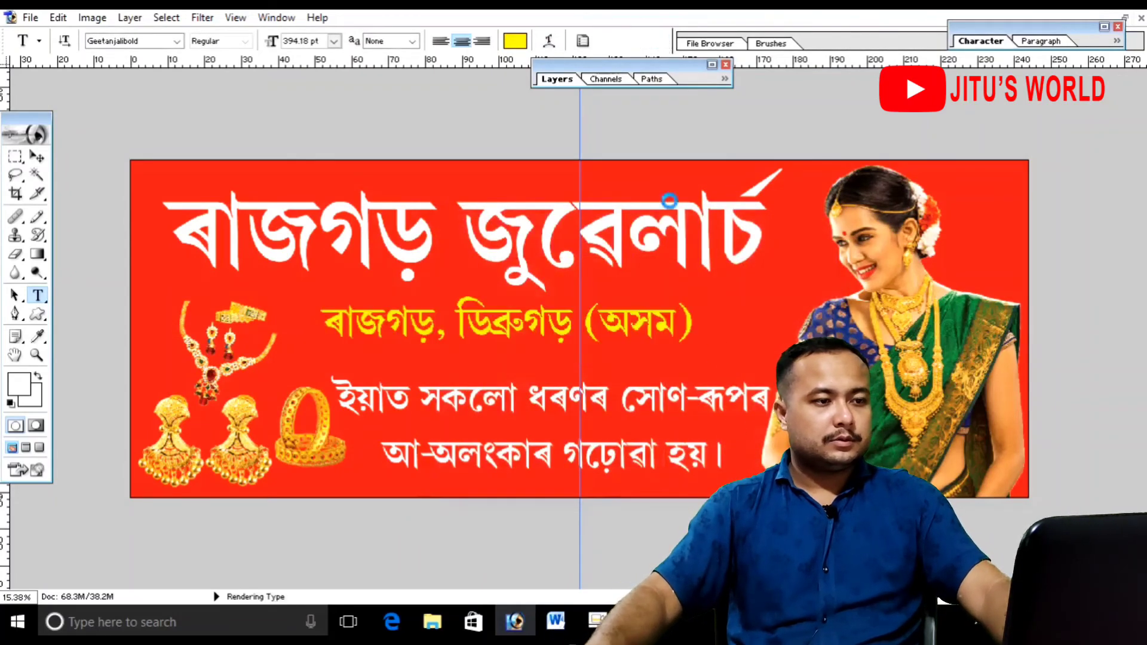
Apply a black Multiply drop shadow to the heading with 100% opacity and a slightly larger distance
{"action": "left_click", "coordinate": [38, 159]}
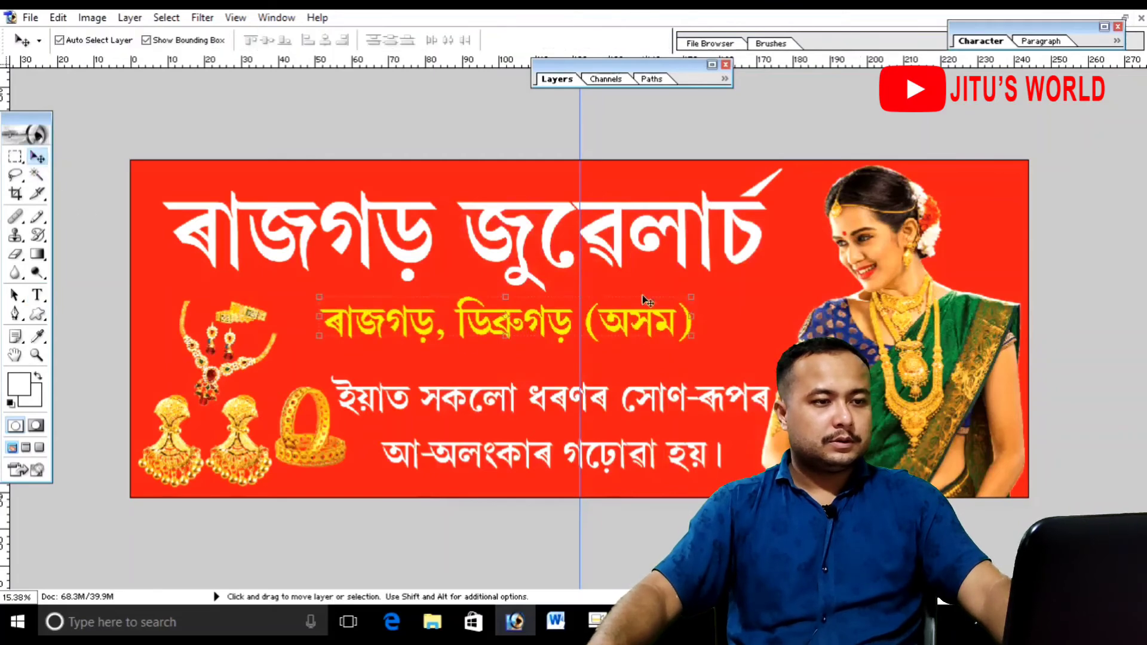
{"action": "left_click", "coordinate": [667, 225]}
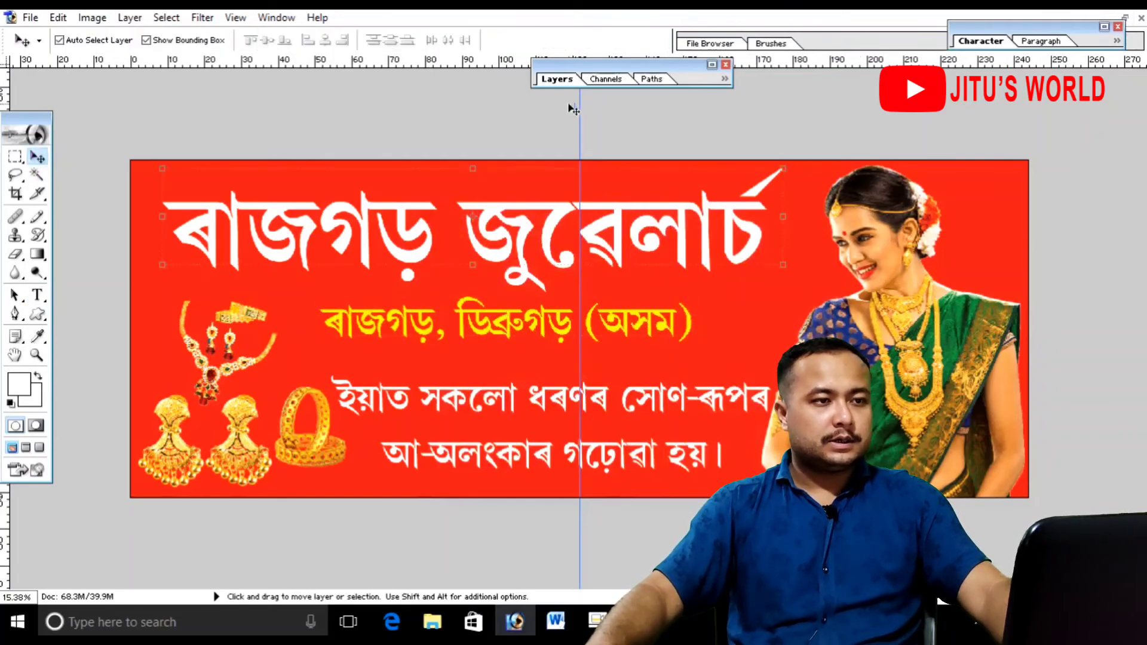
{"action": "left_click", "coordinate": [557, 80]}
{"action": "left_click", "coordinate": [587, 327]}
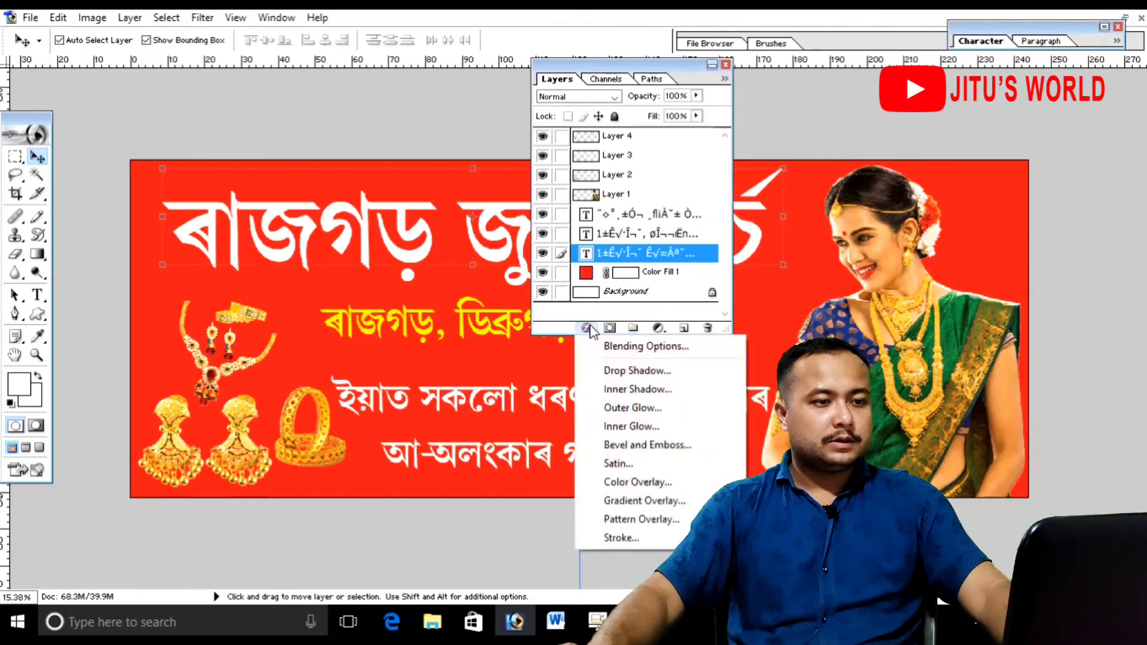
{"action": "left_click", "coordinate": [623, 368]}
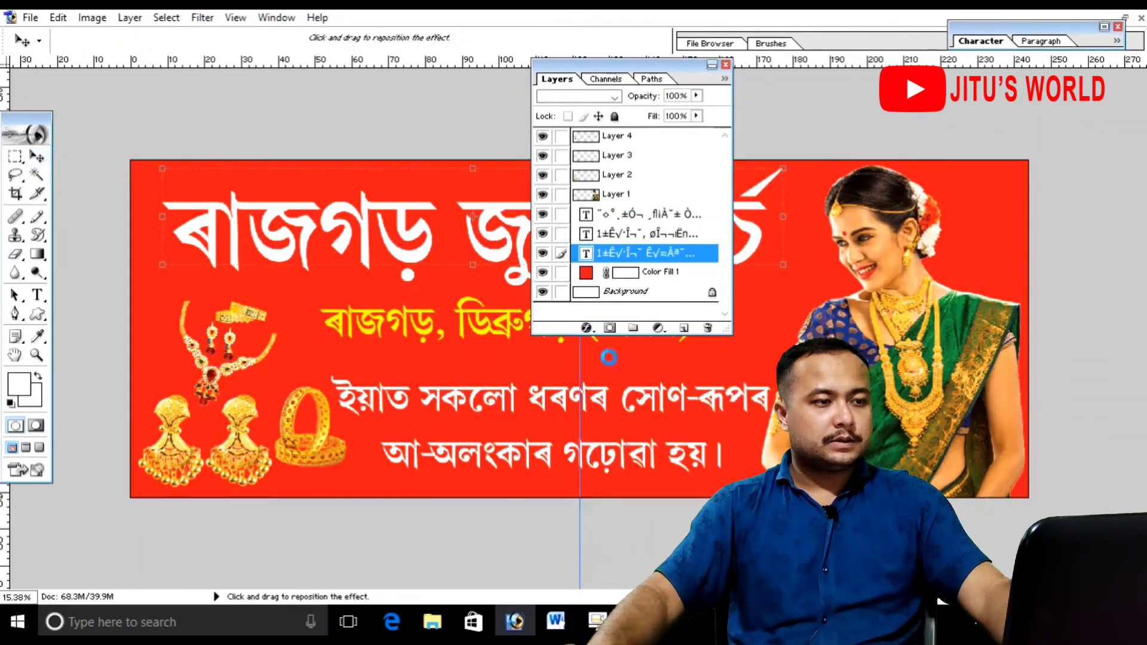
{"action": "left_click_drag", "start_coordinate": [298, 288], "coordinate": [335, 310]}
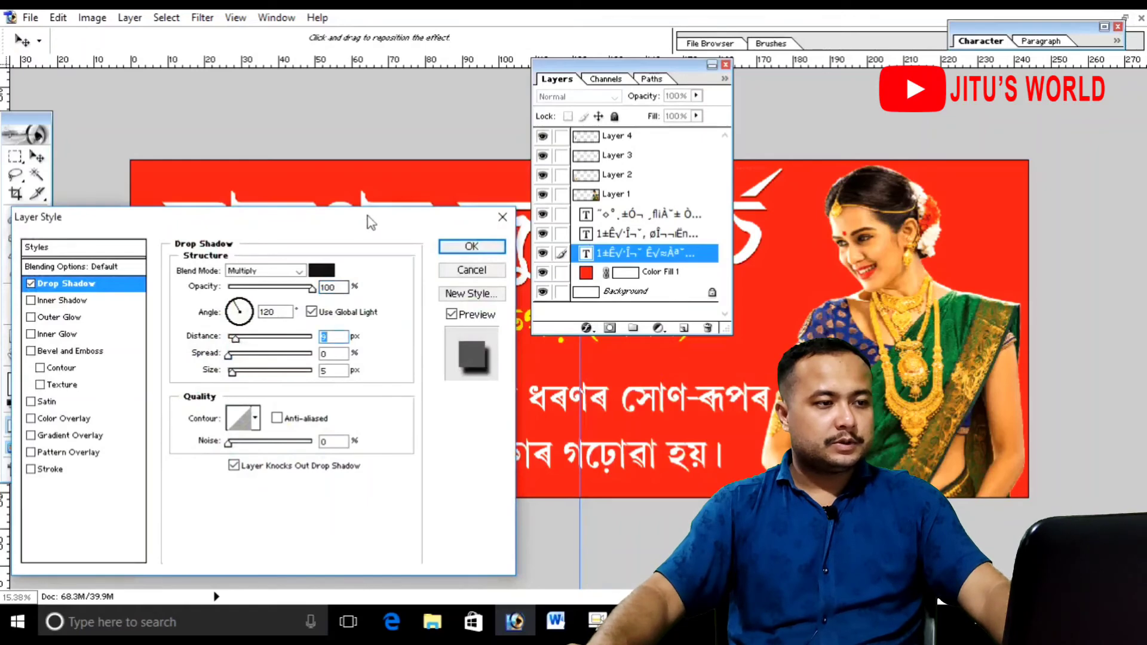
{"action": "left_click_drag", "start_coordinate": [359, 222], "coordinate": [769, 305]}
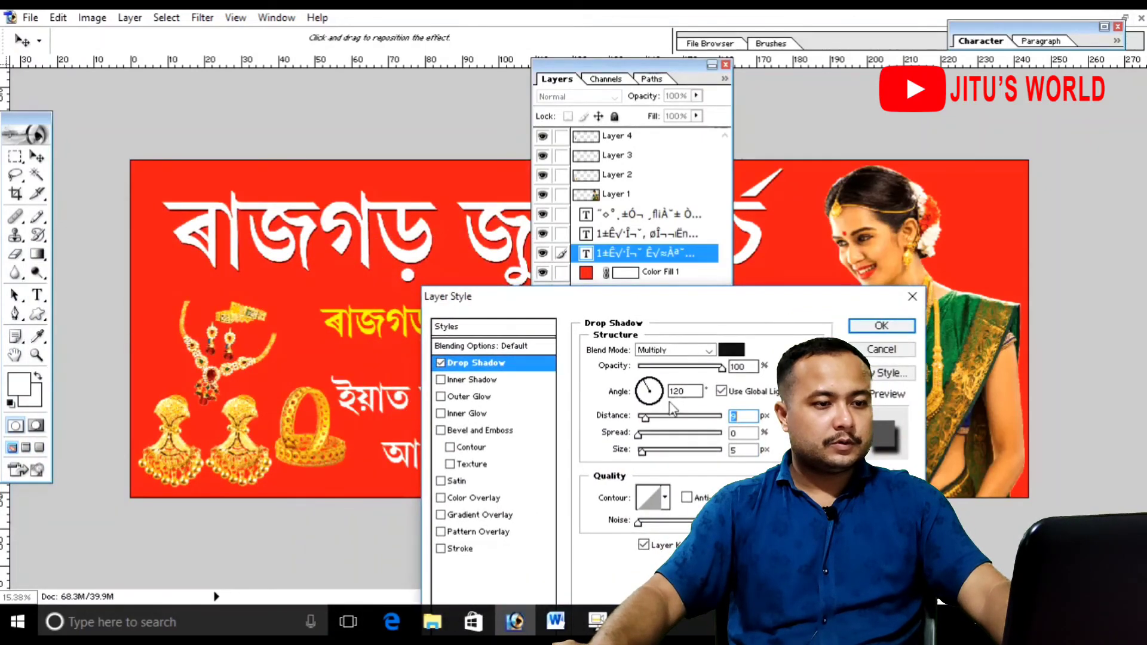
{"action": "left_click_drag", "start_coordinate": [651, 422], "coordinate": [655, 423]}
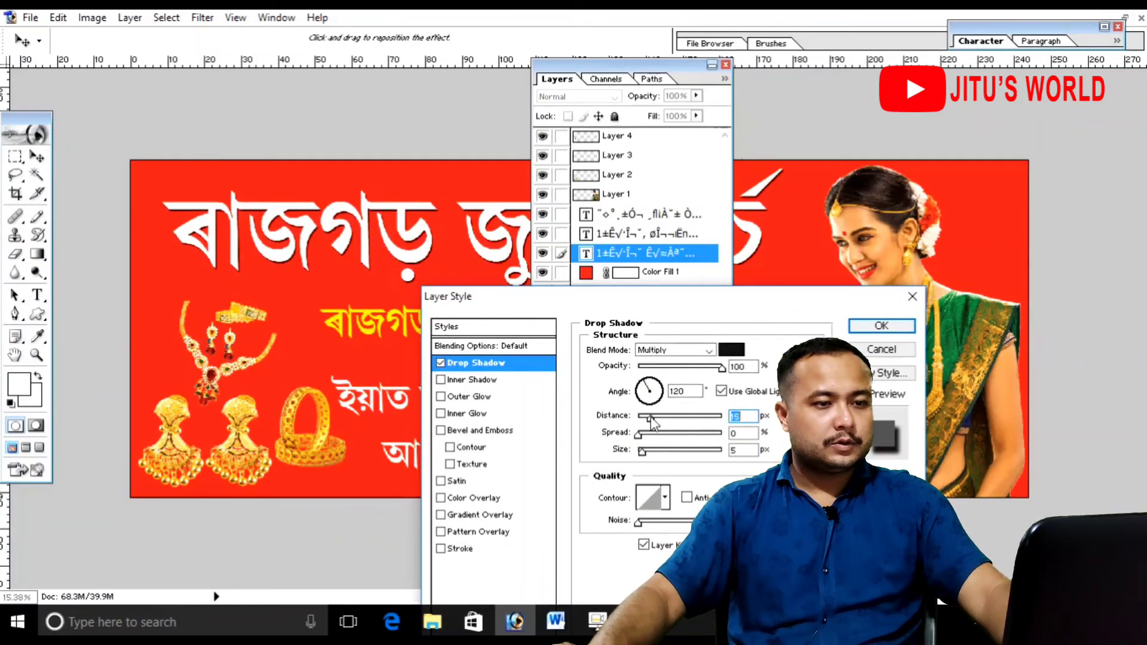
{"action": "left_click", "coordinate": [865, 330]}
{"action": "double_click", "coordinate": [681, 76]}
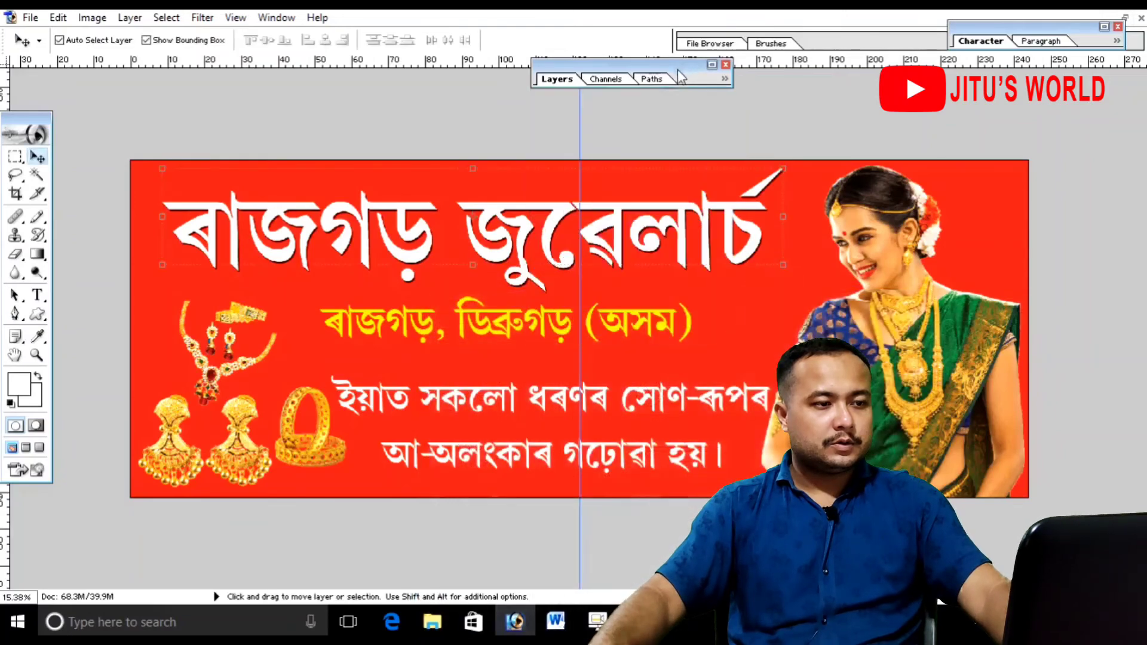
{"action": "scroll", "coordinate": [677, 369], "scroll_direction": "up", "scroll_amount": 1}
{"action": "scroll", "coordinate": [677, 370], "scroll_direction": "down", "scroll_amount": 7}
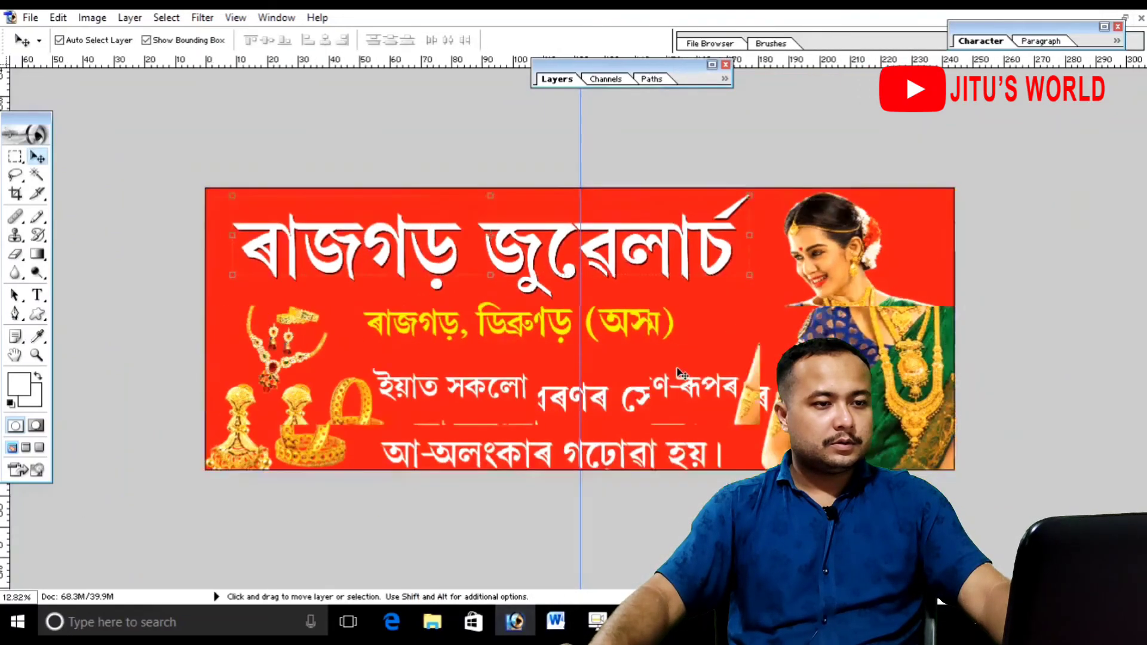
{"action": "scroll", "coordinate": [683, 372], "scroll_direction": "up", "scroll_amount": 3}
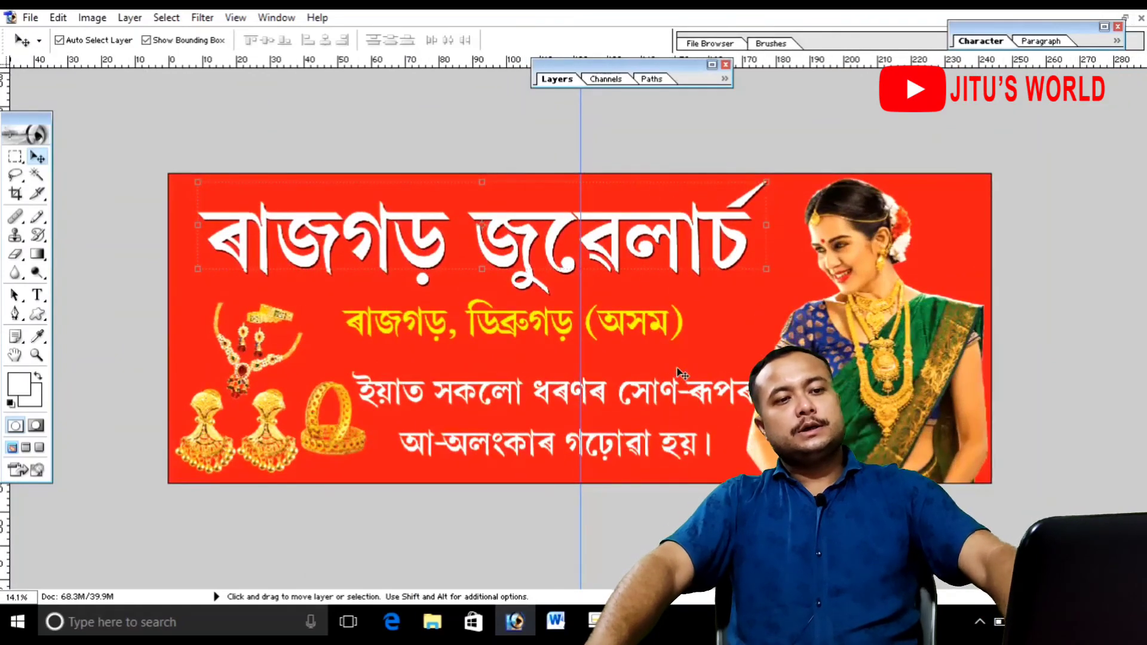